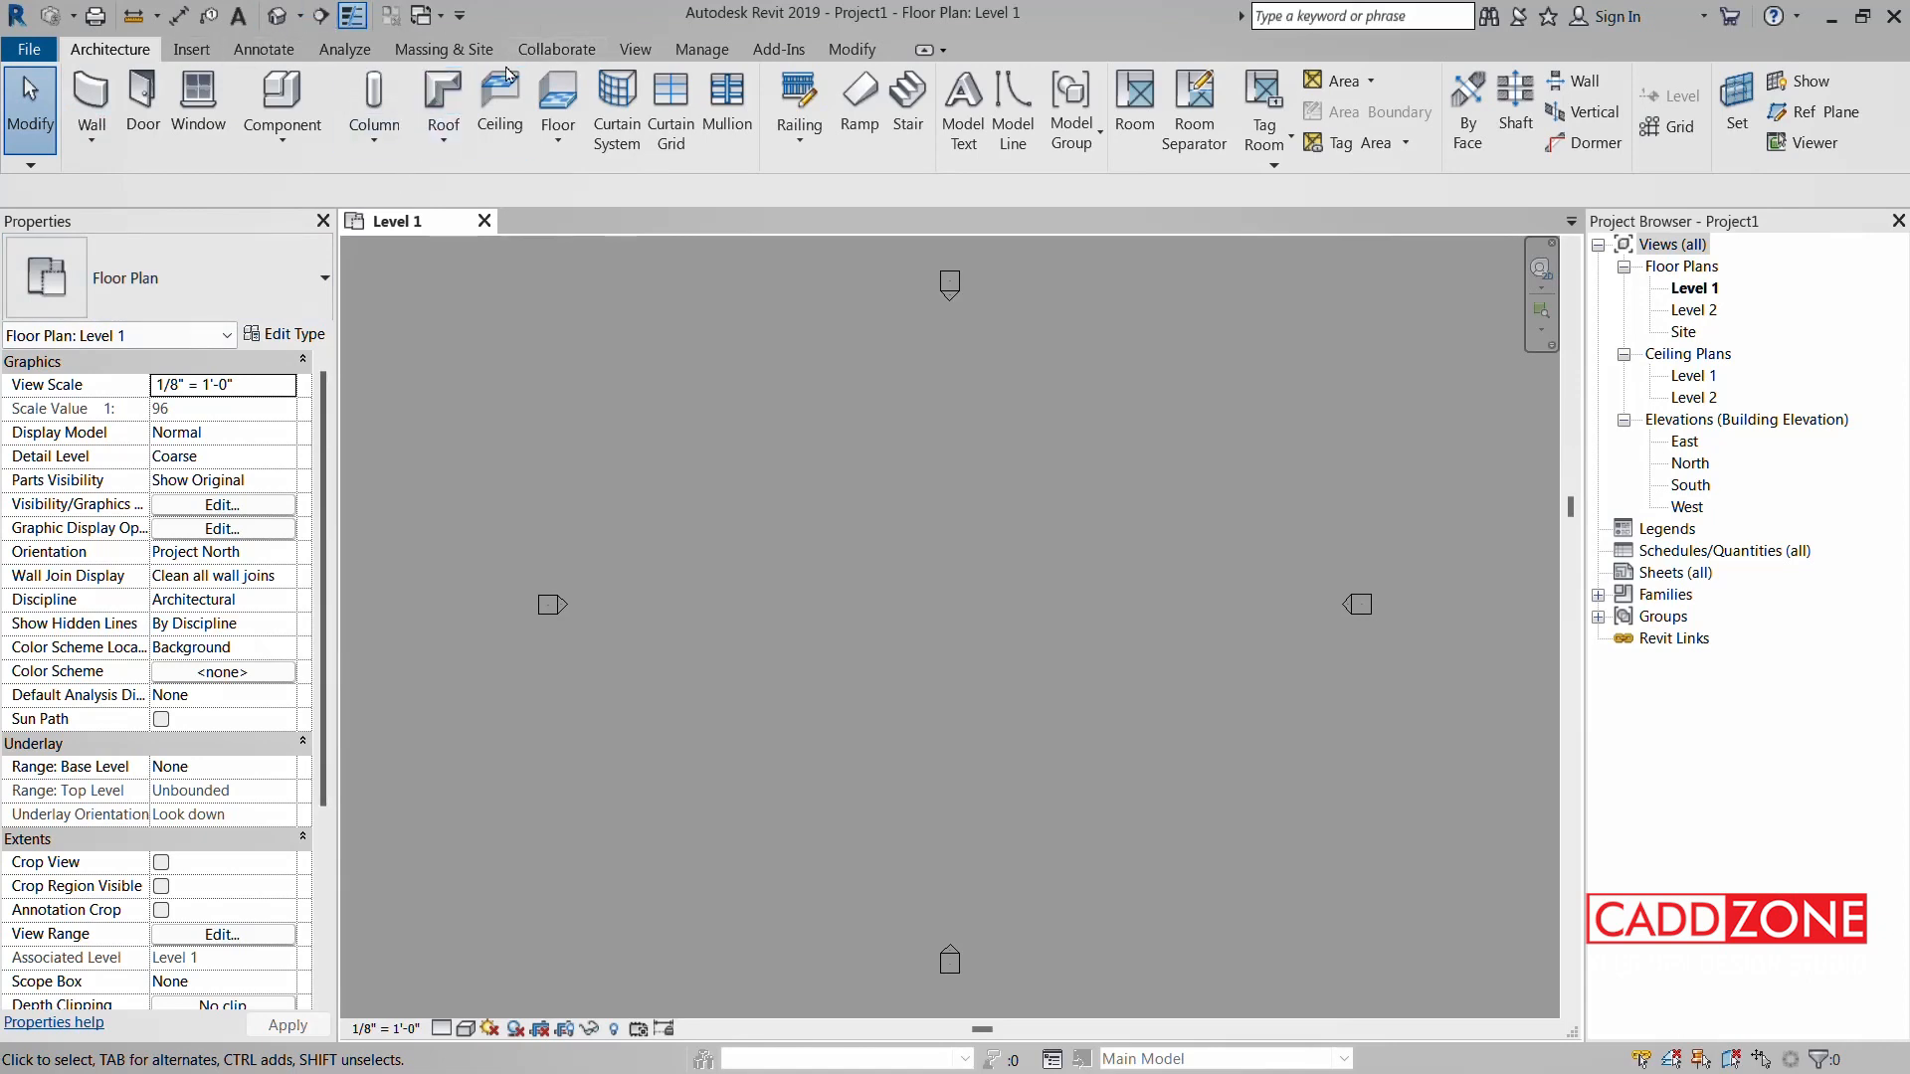
- Add the Wall tool to the Quick Access Toolbar
left_click(462, 15)
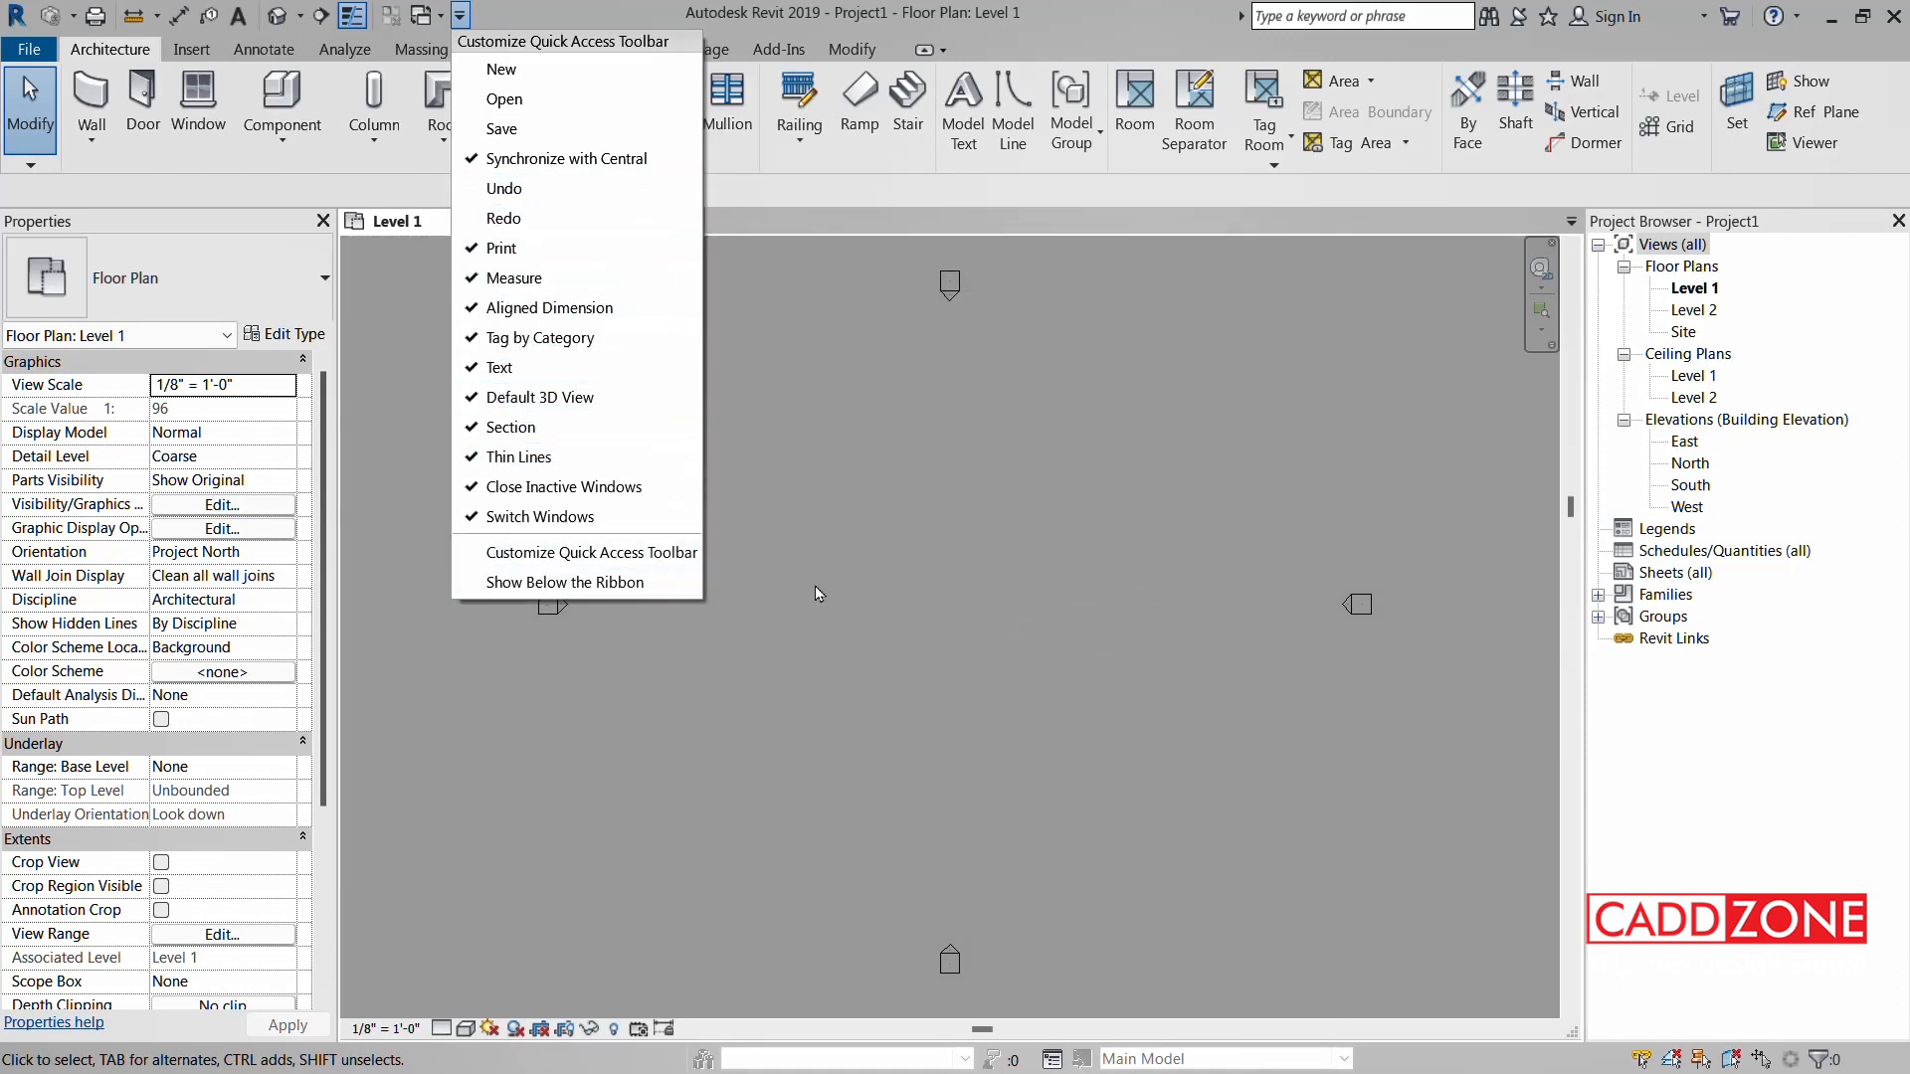
left_click(802, 495)
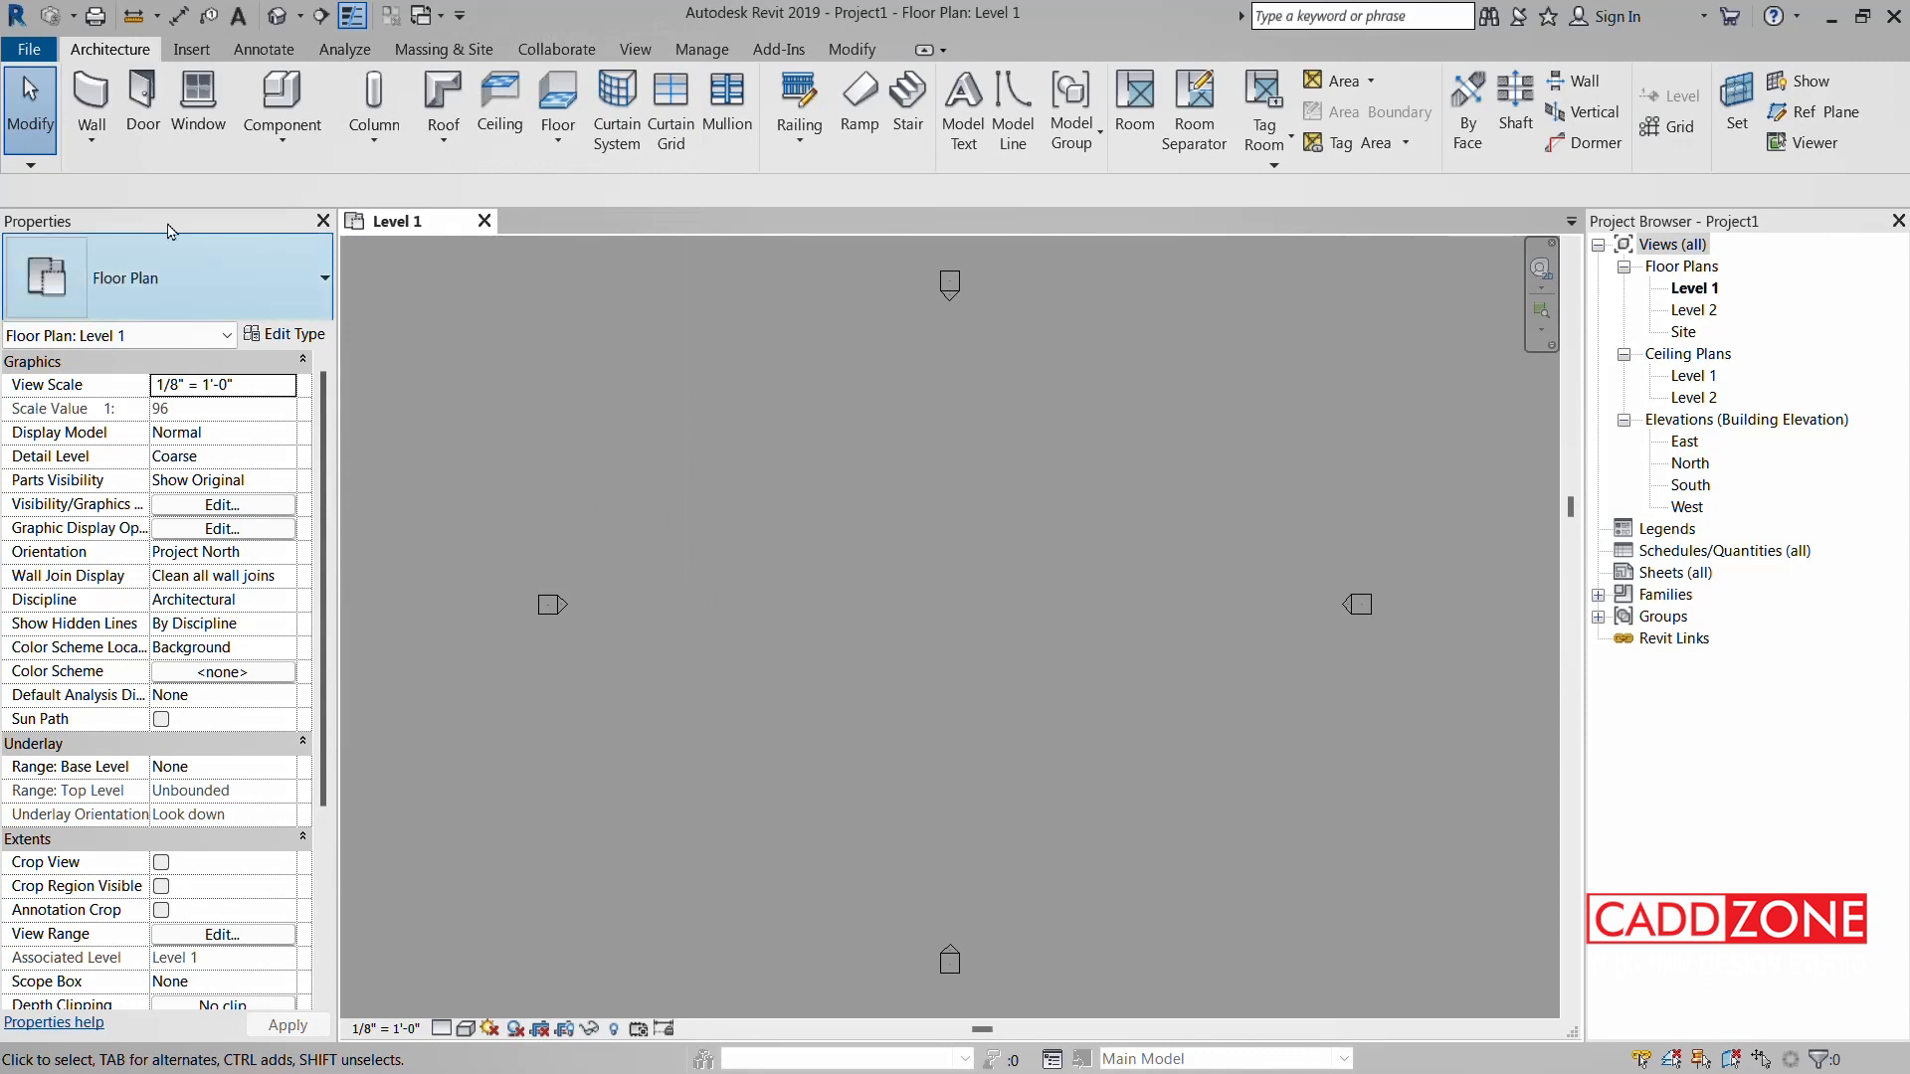
right_click(90, 99)
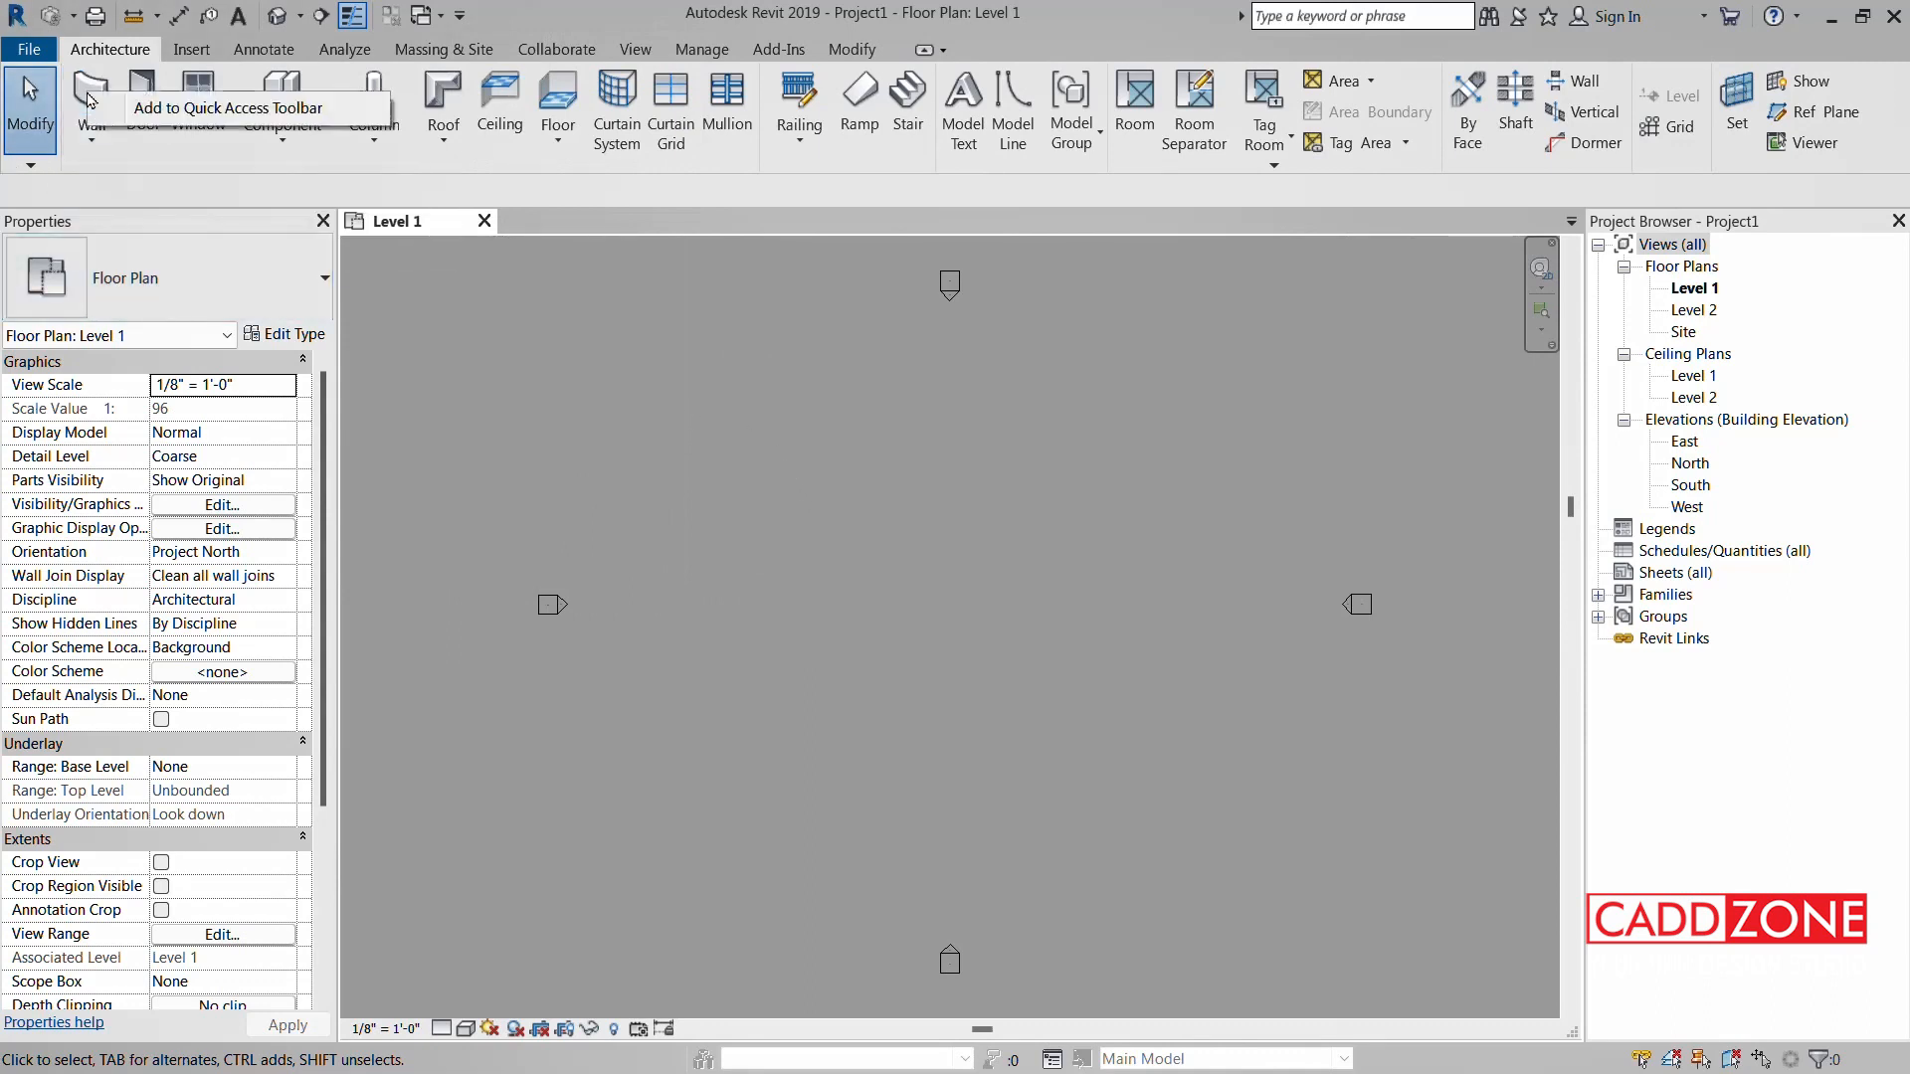
left_click(184, 112)
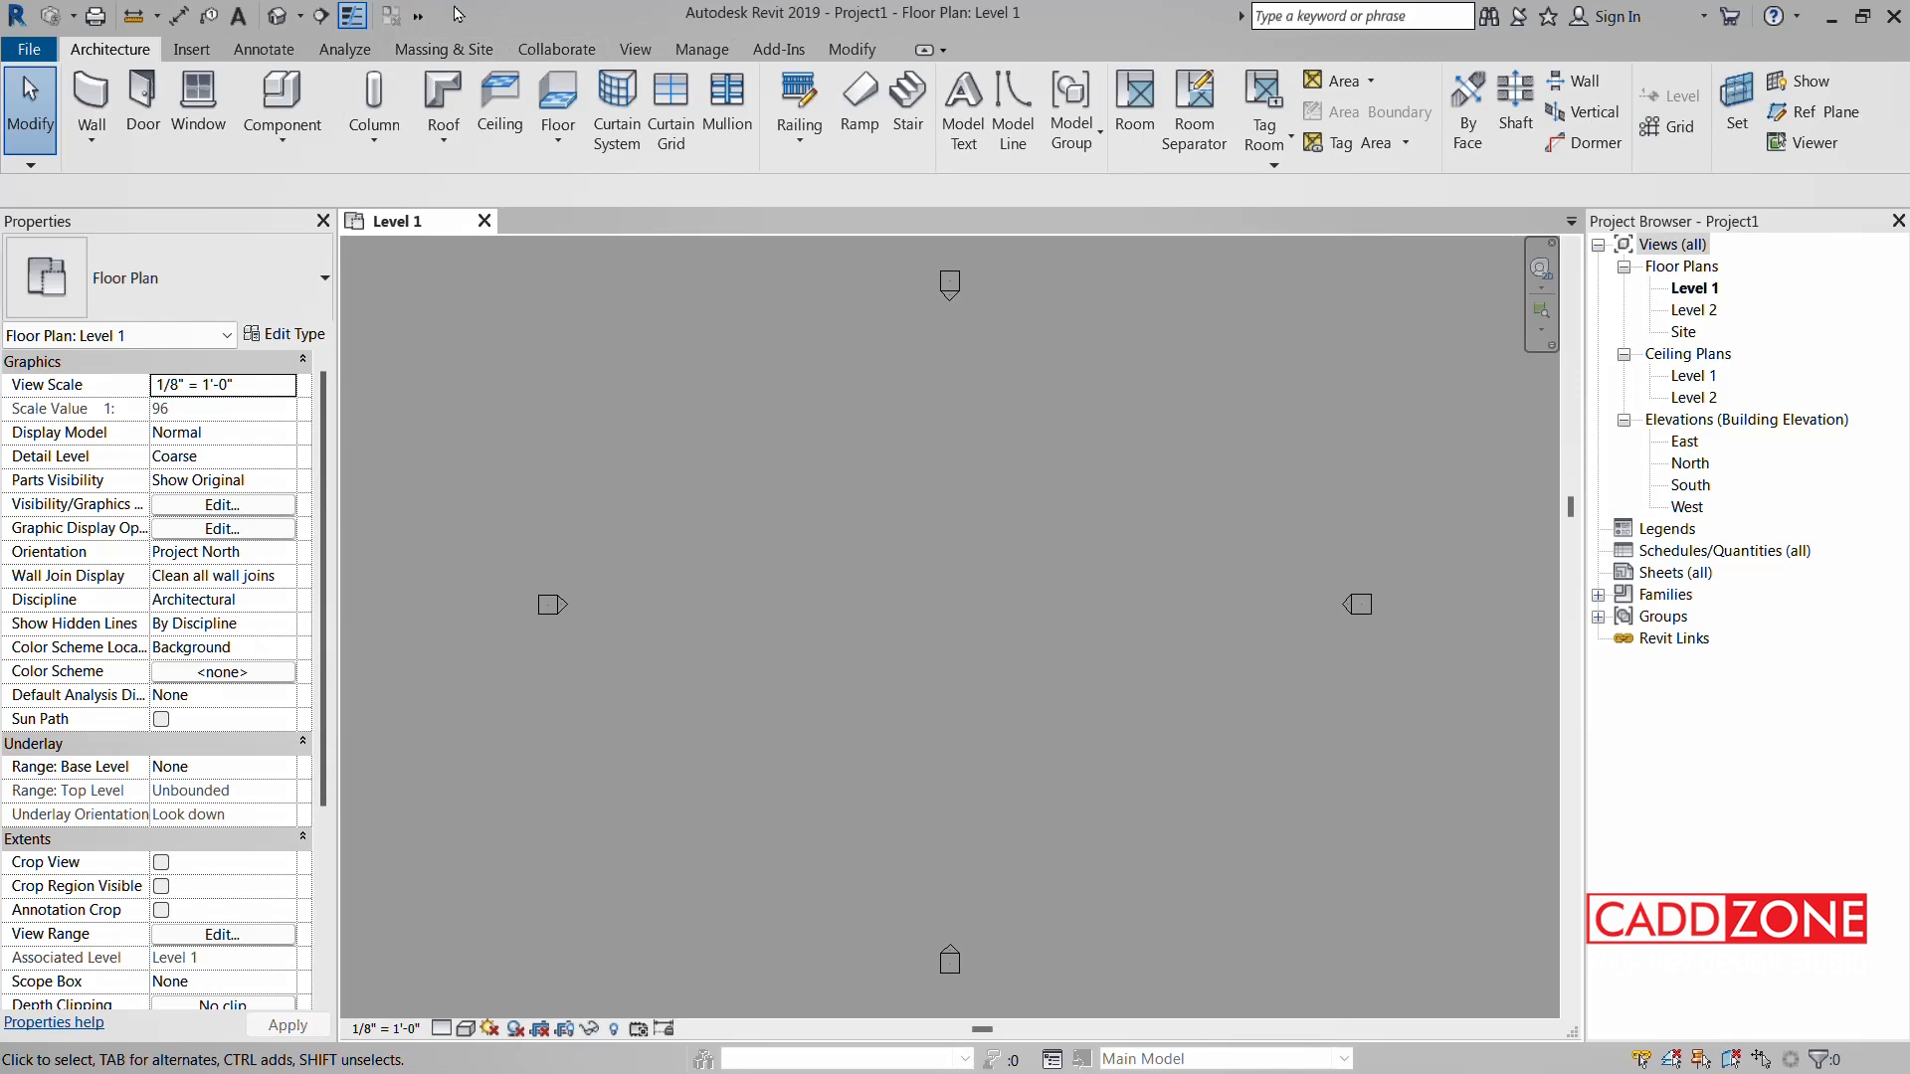
- Show the Quick Access Toolbar below the ribbon
left_click(421, 18)
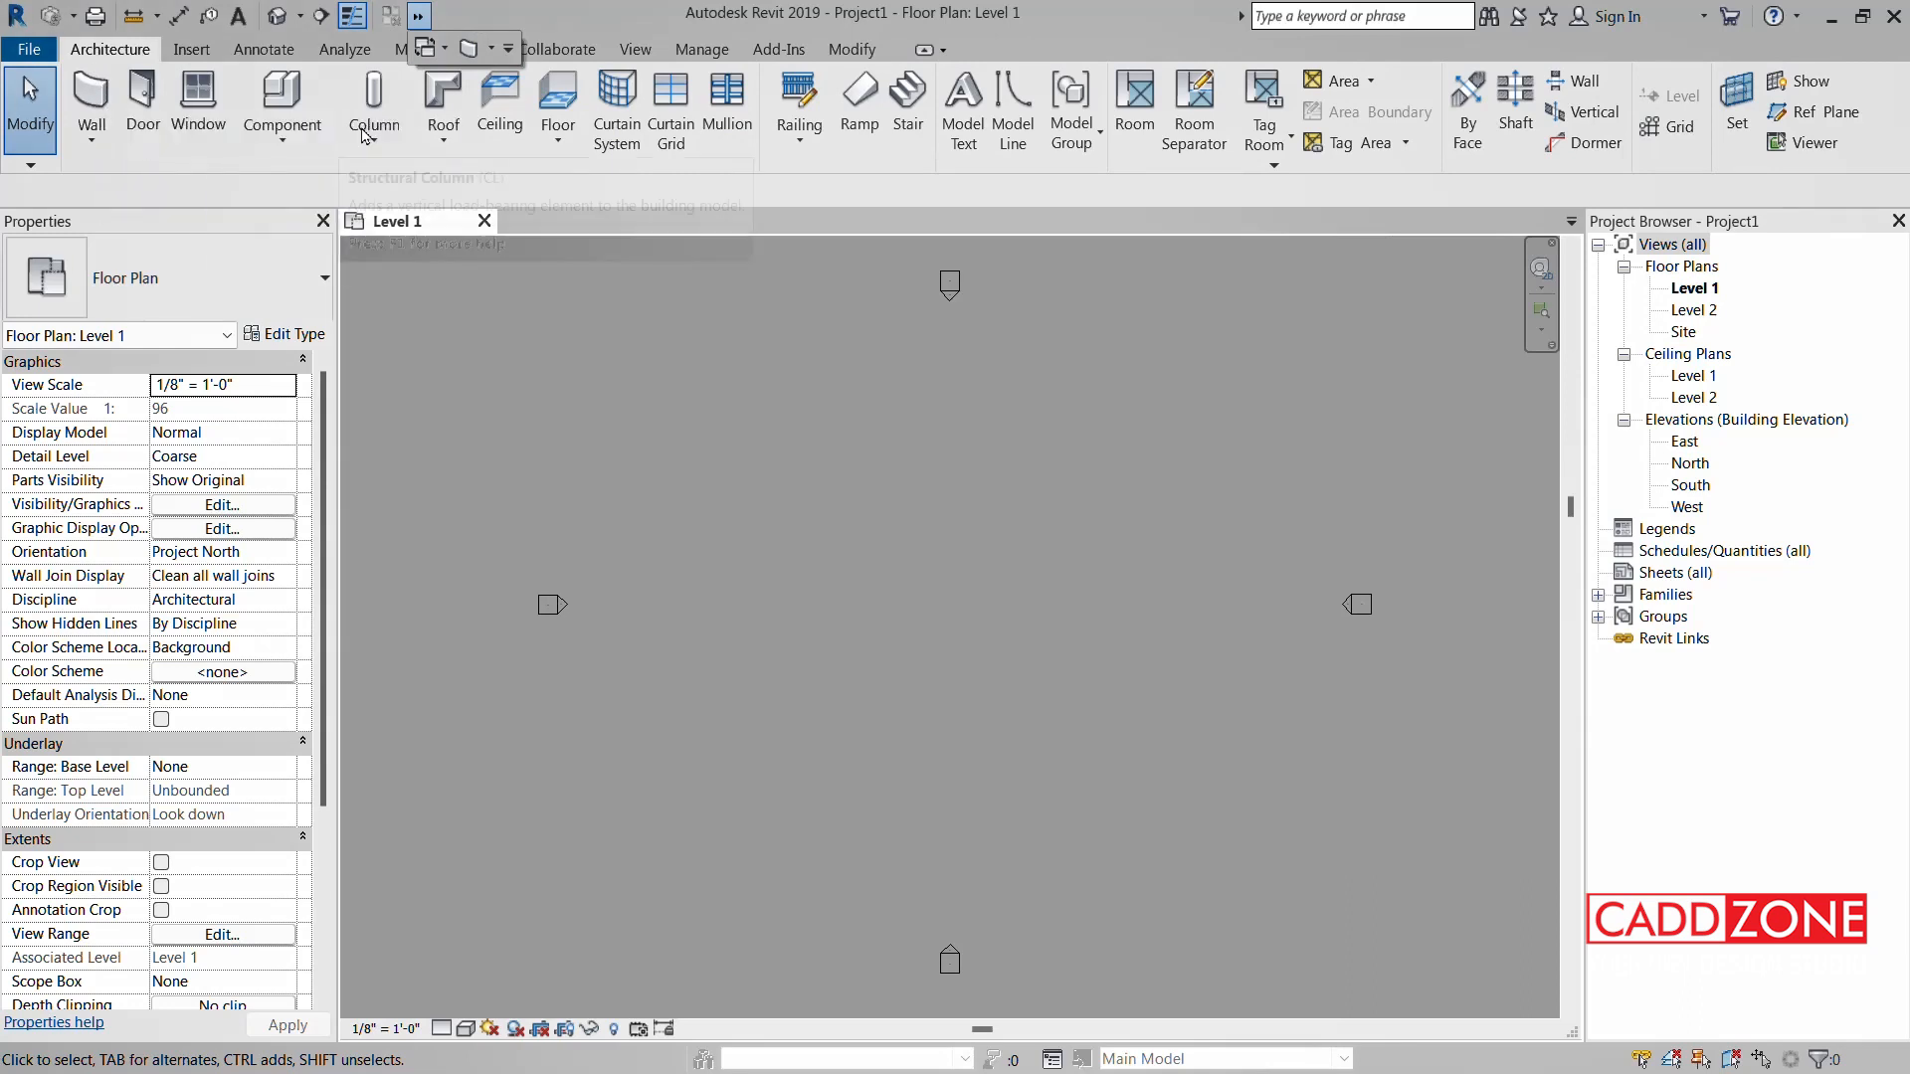
left_click(415, 16)
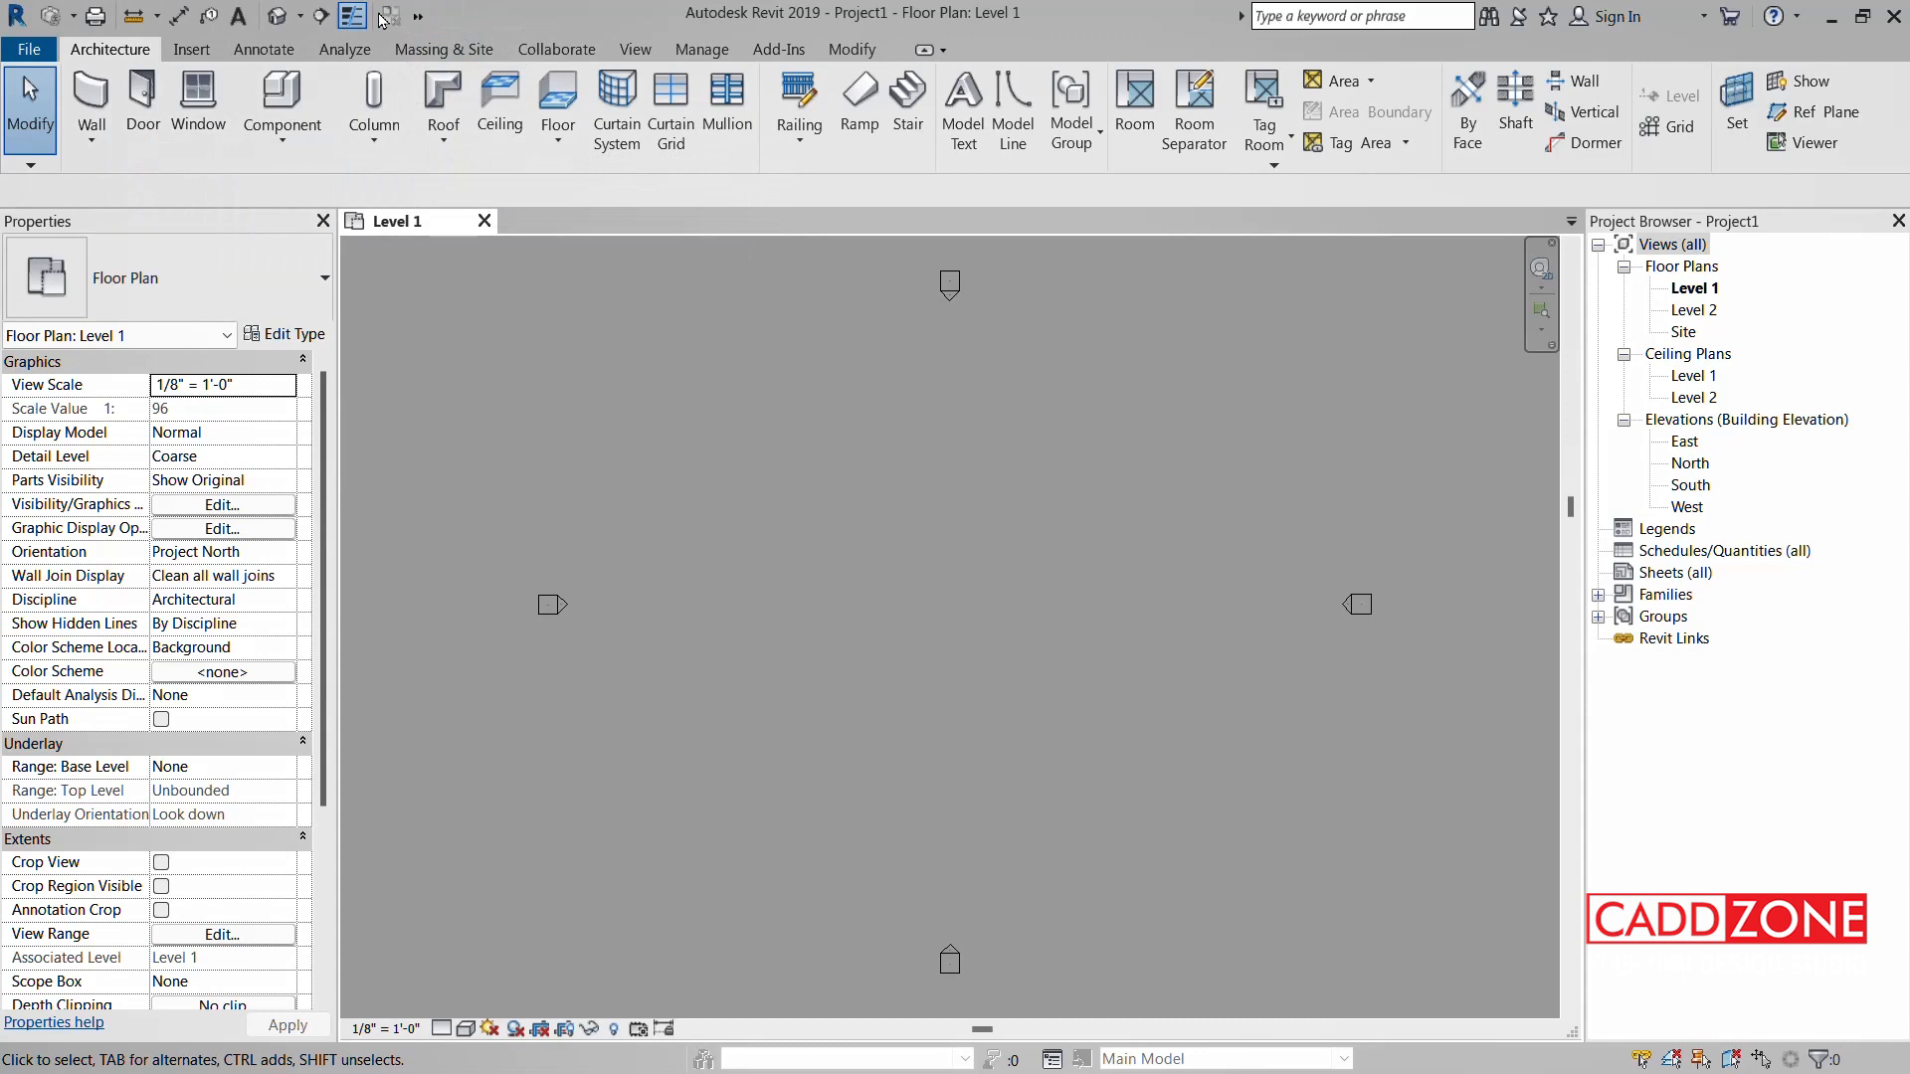
right_click(384, 18)
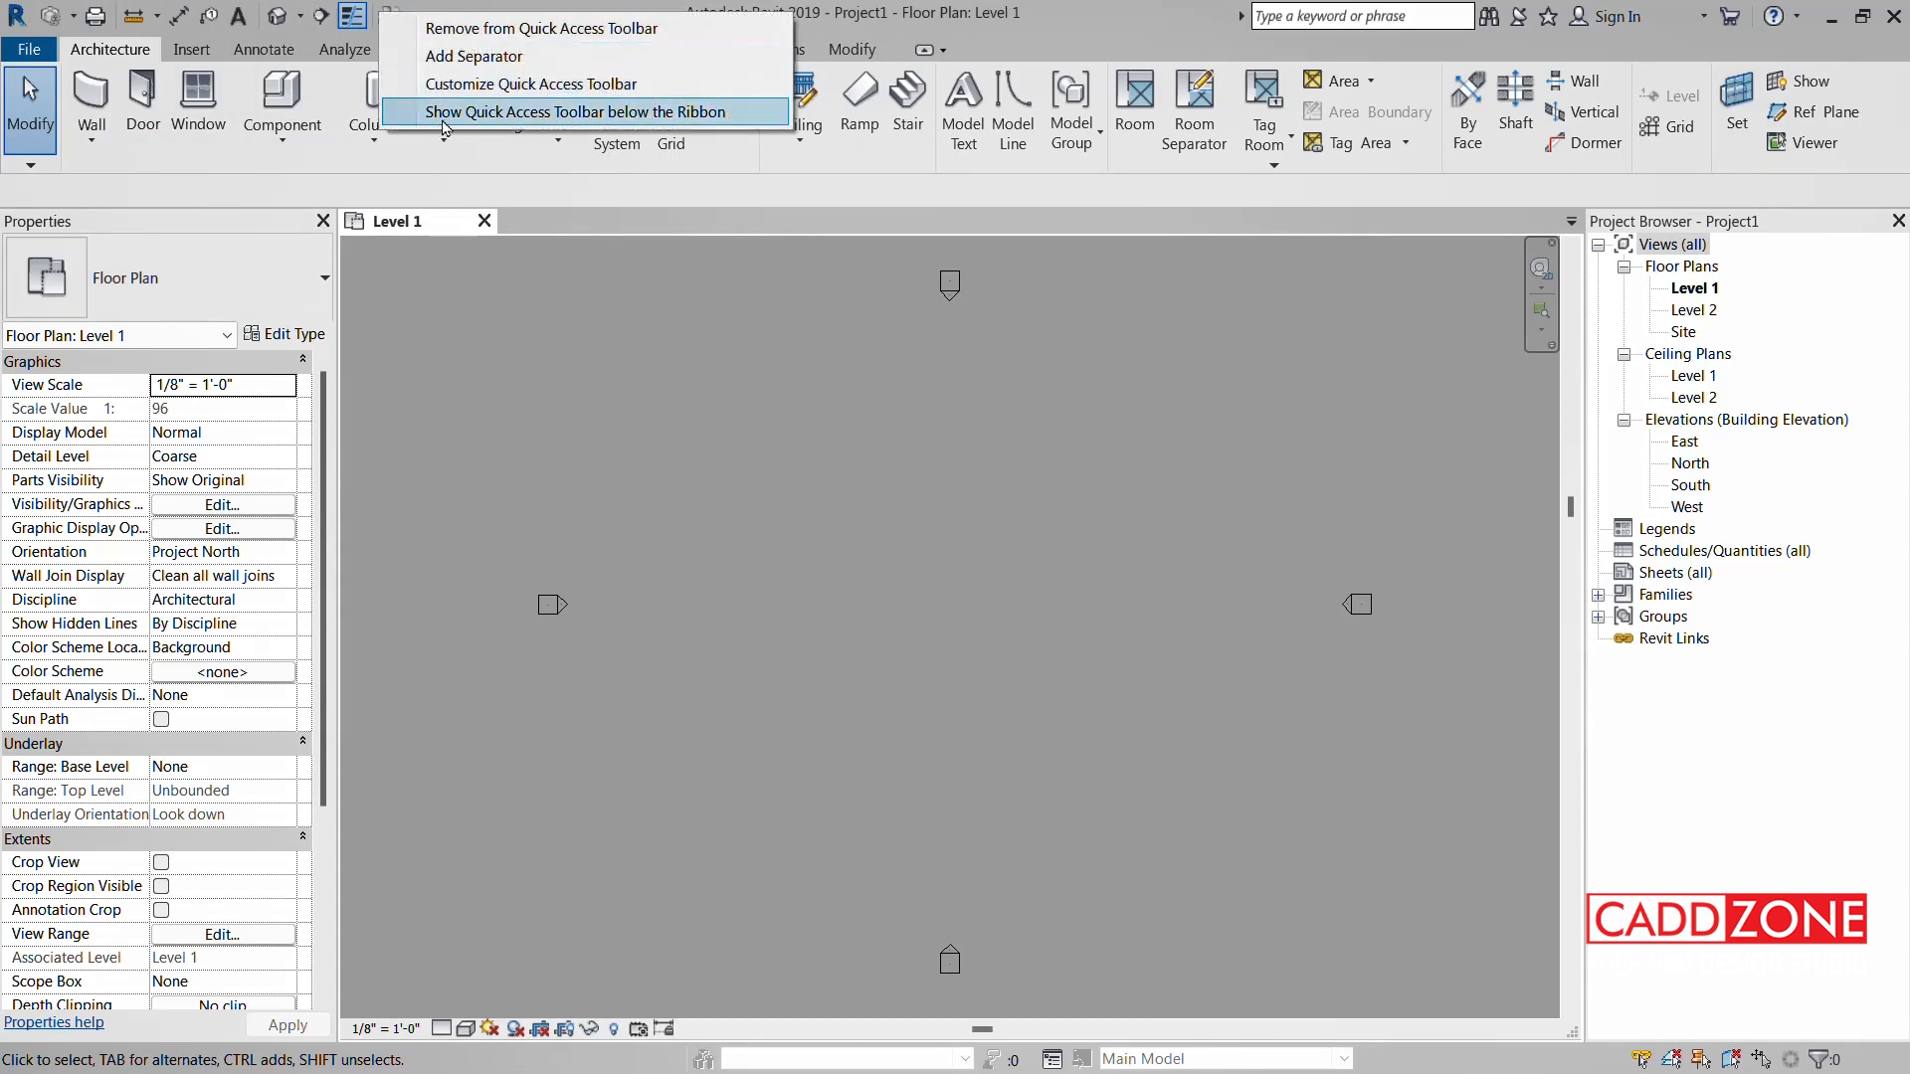
left_click(525, 112)
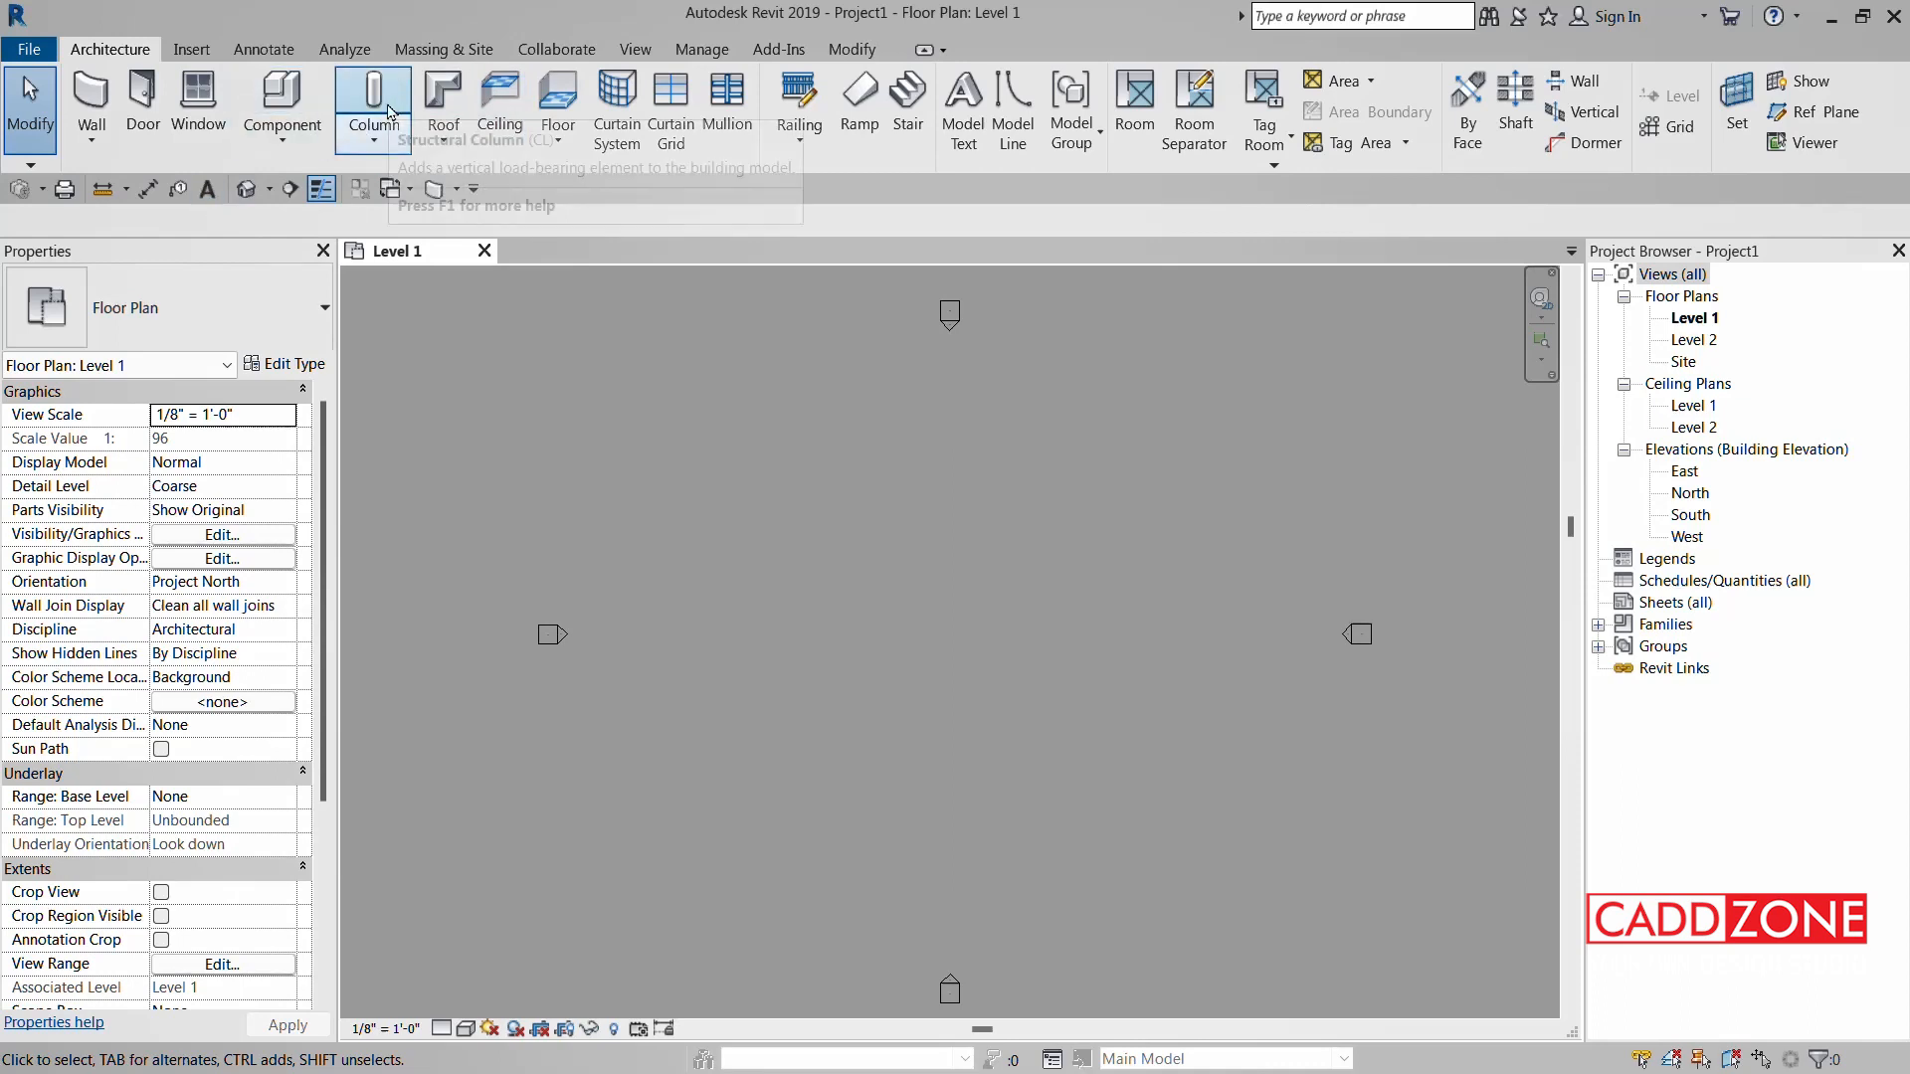
- Add the Roof, Door and Window tools to the Quick Access Toolbar
right_click(445, 97)
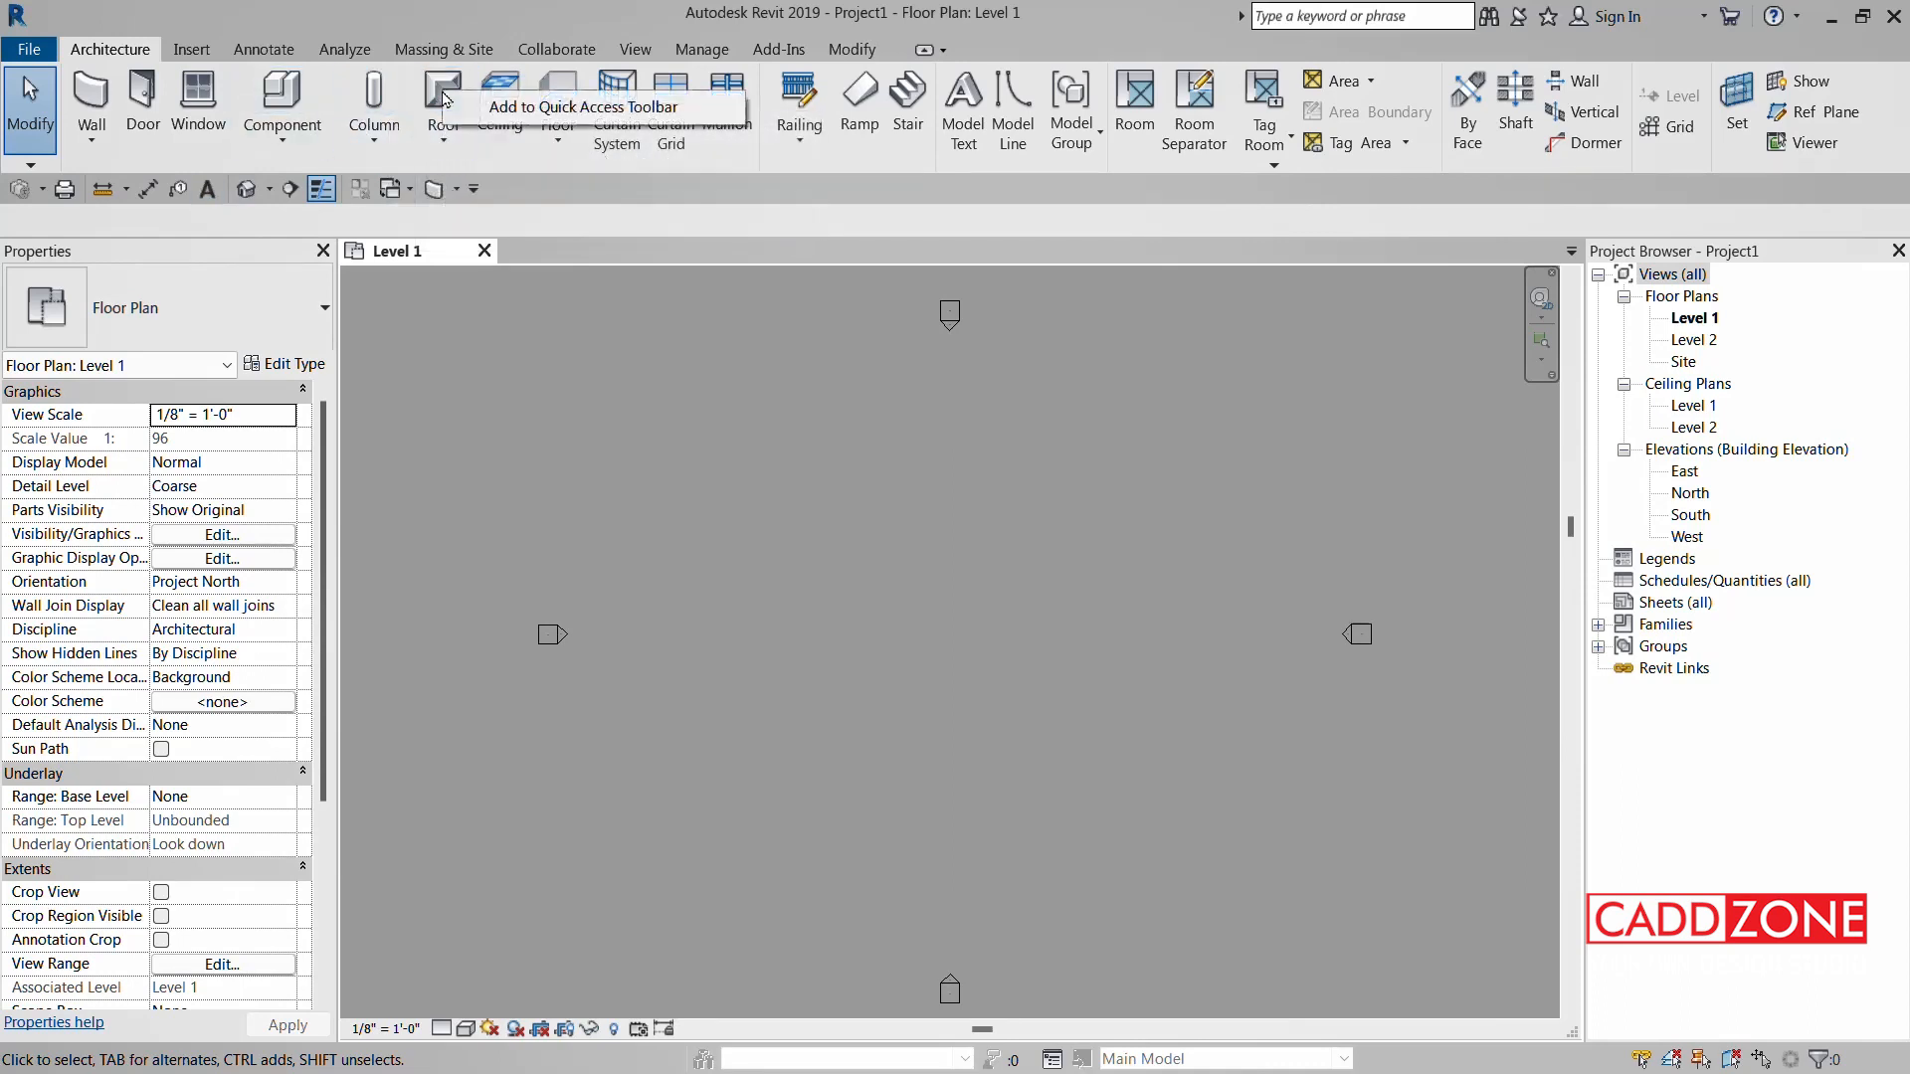
left_click(508, 108)
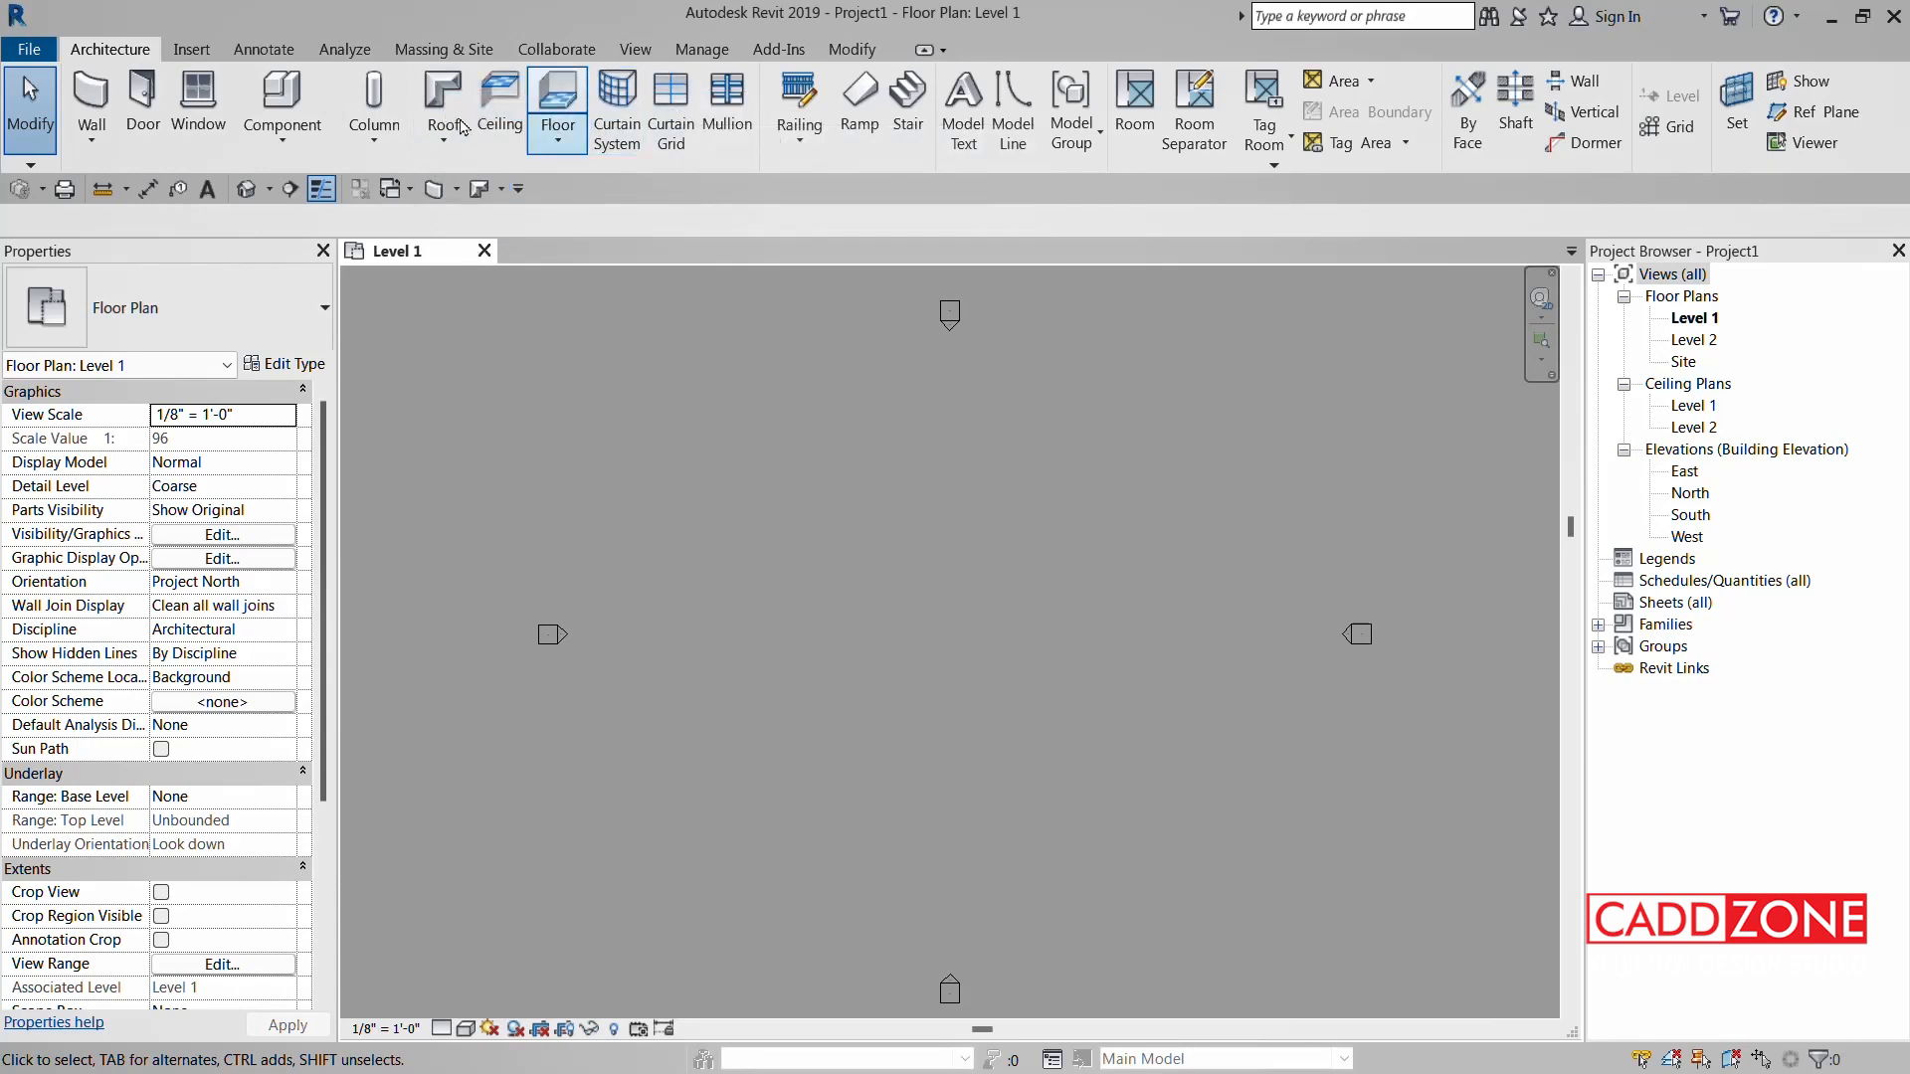
right_click(144, 97)
left_click(175, 107)
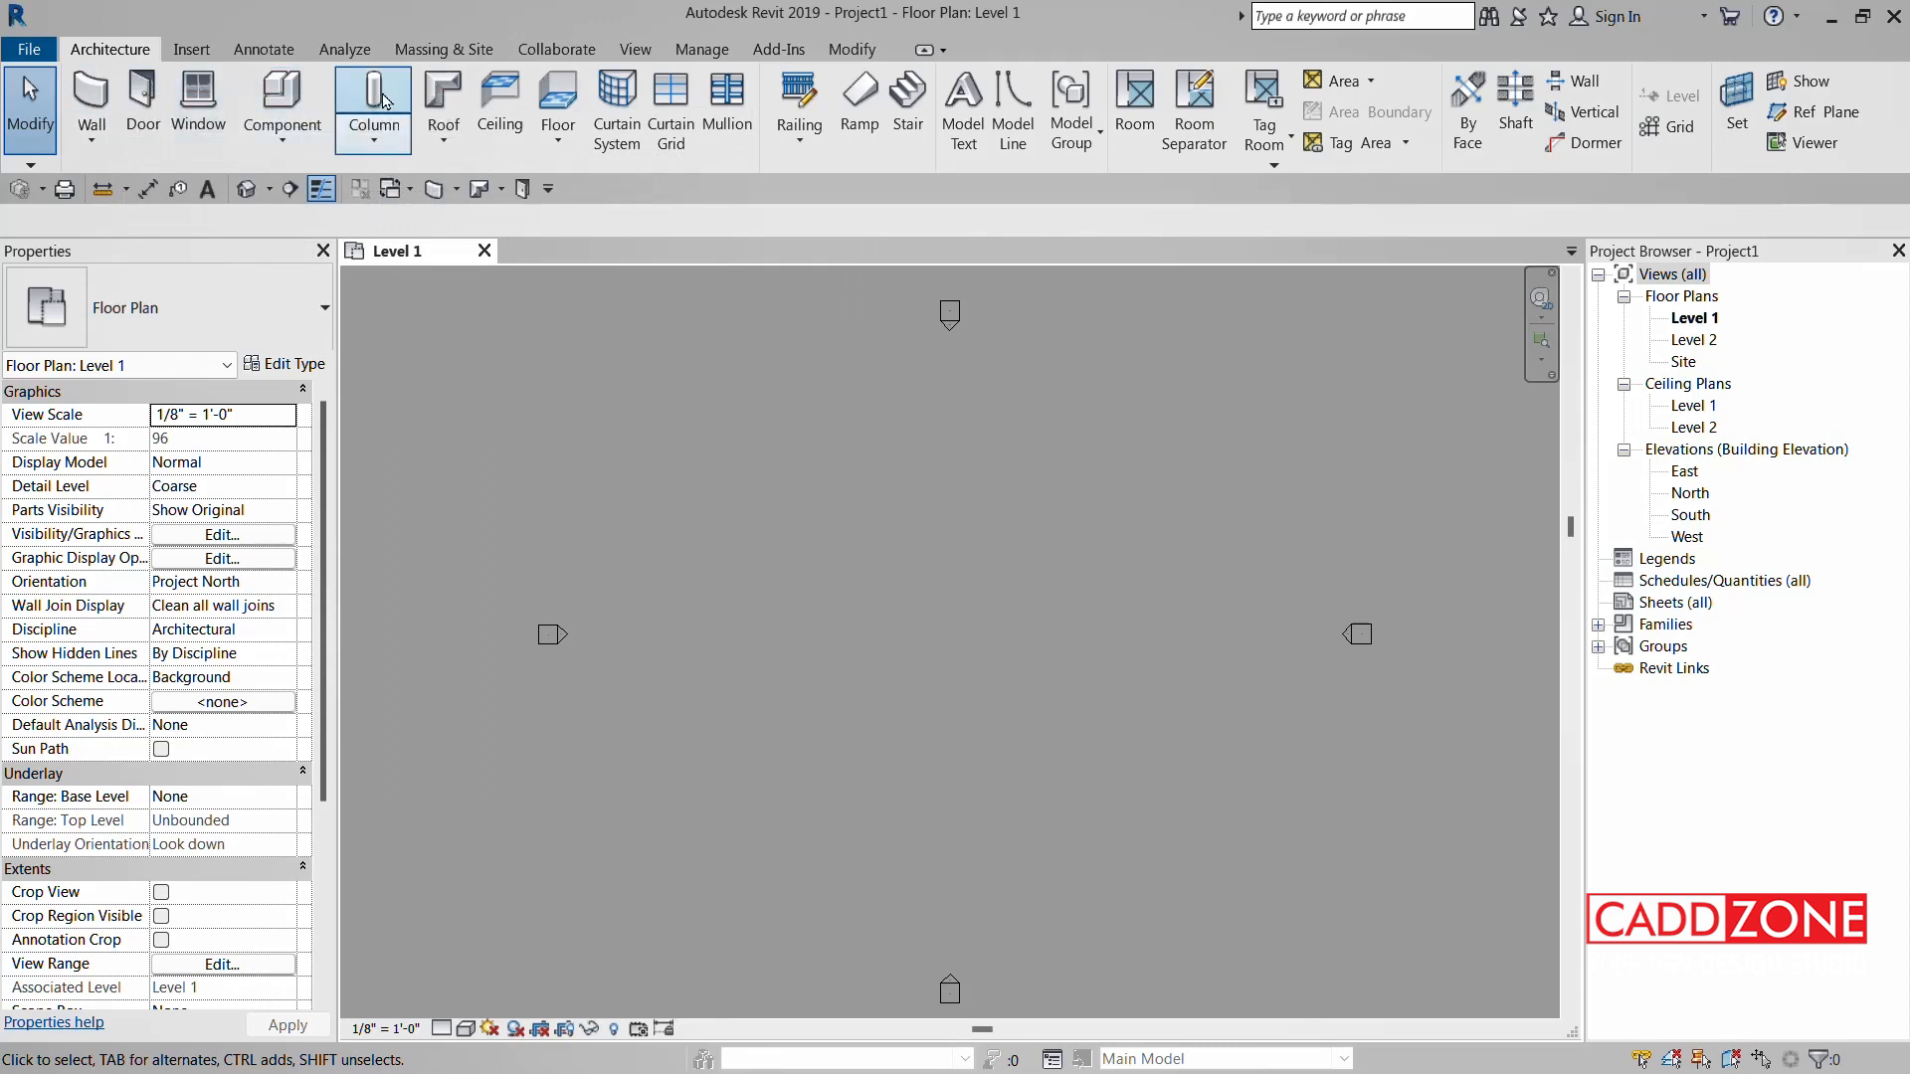
right_click(175, 96)
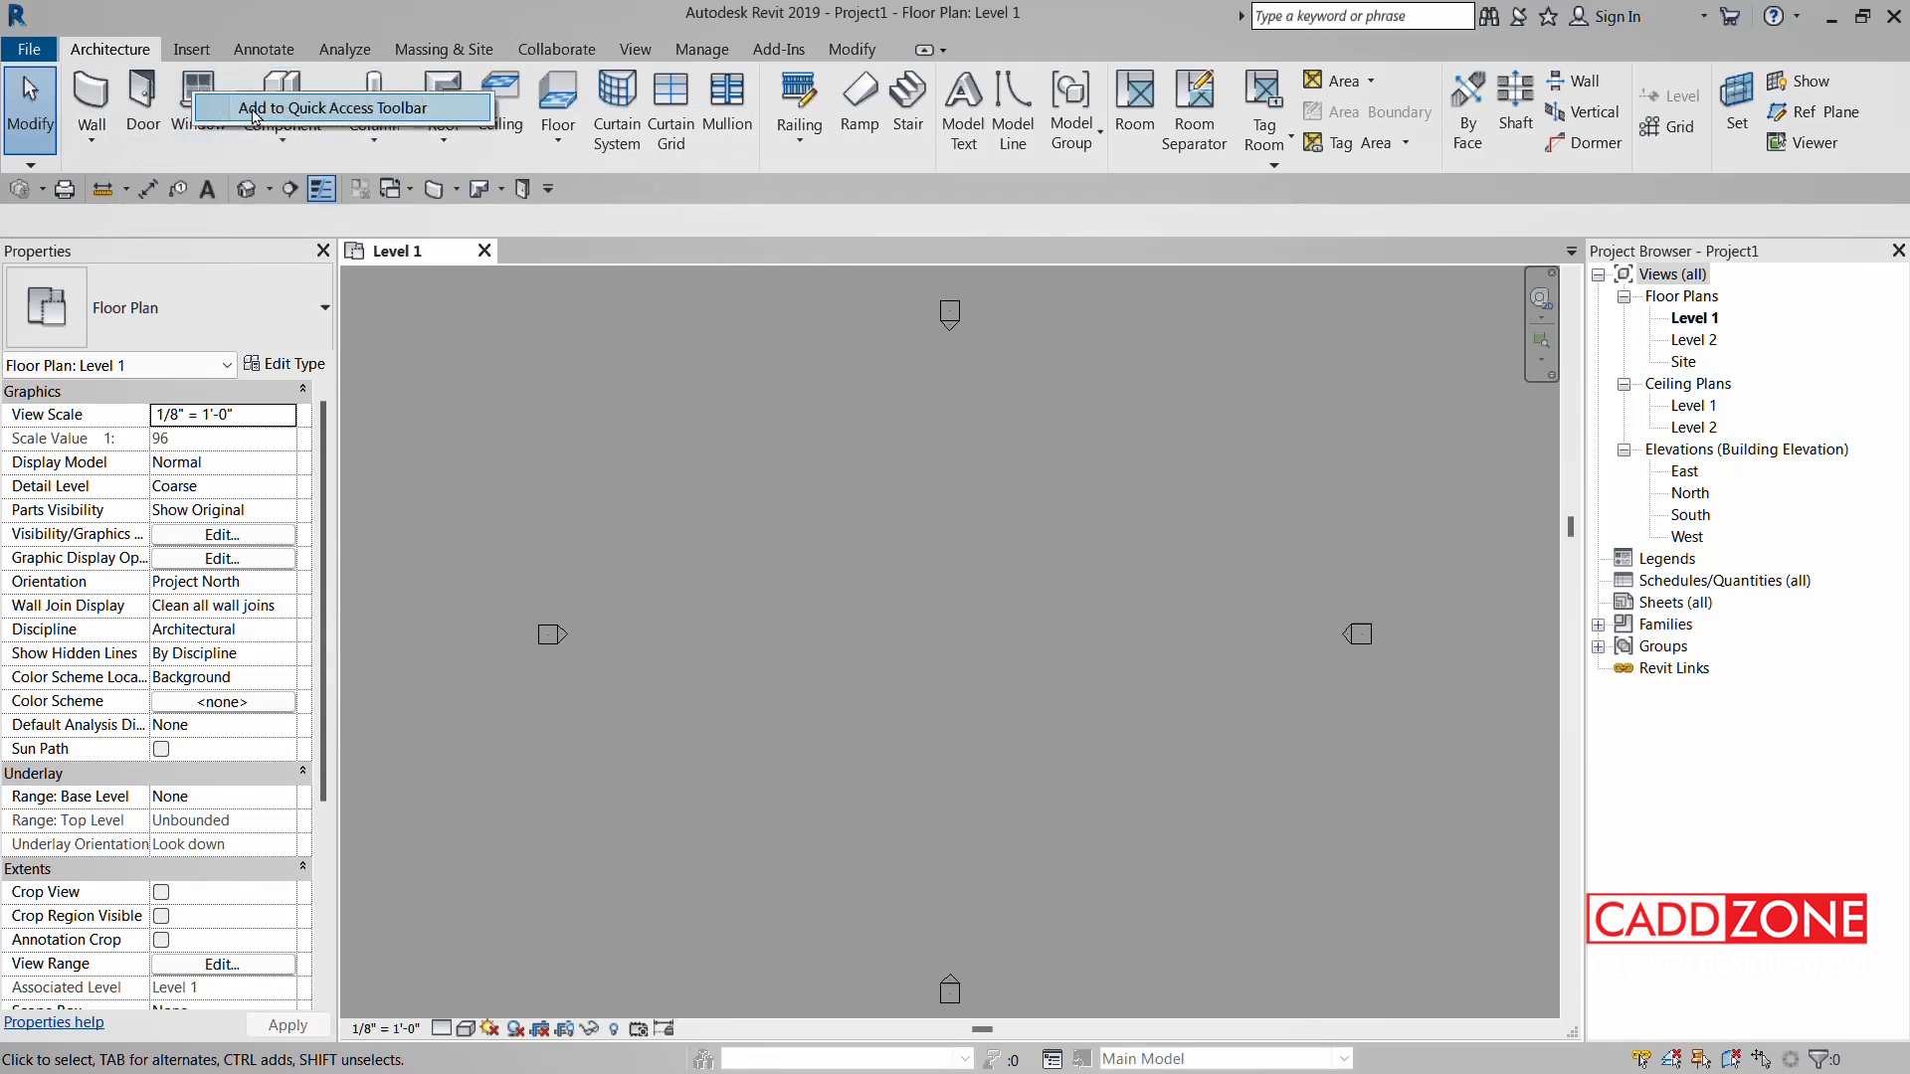
left_click(257, 117)
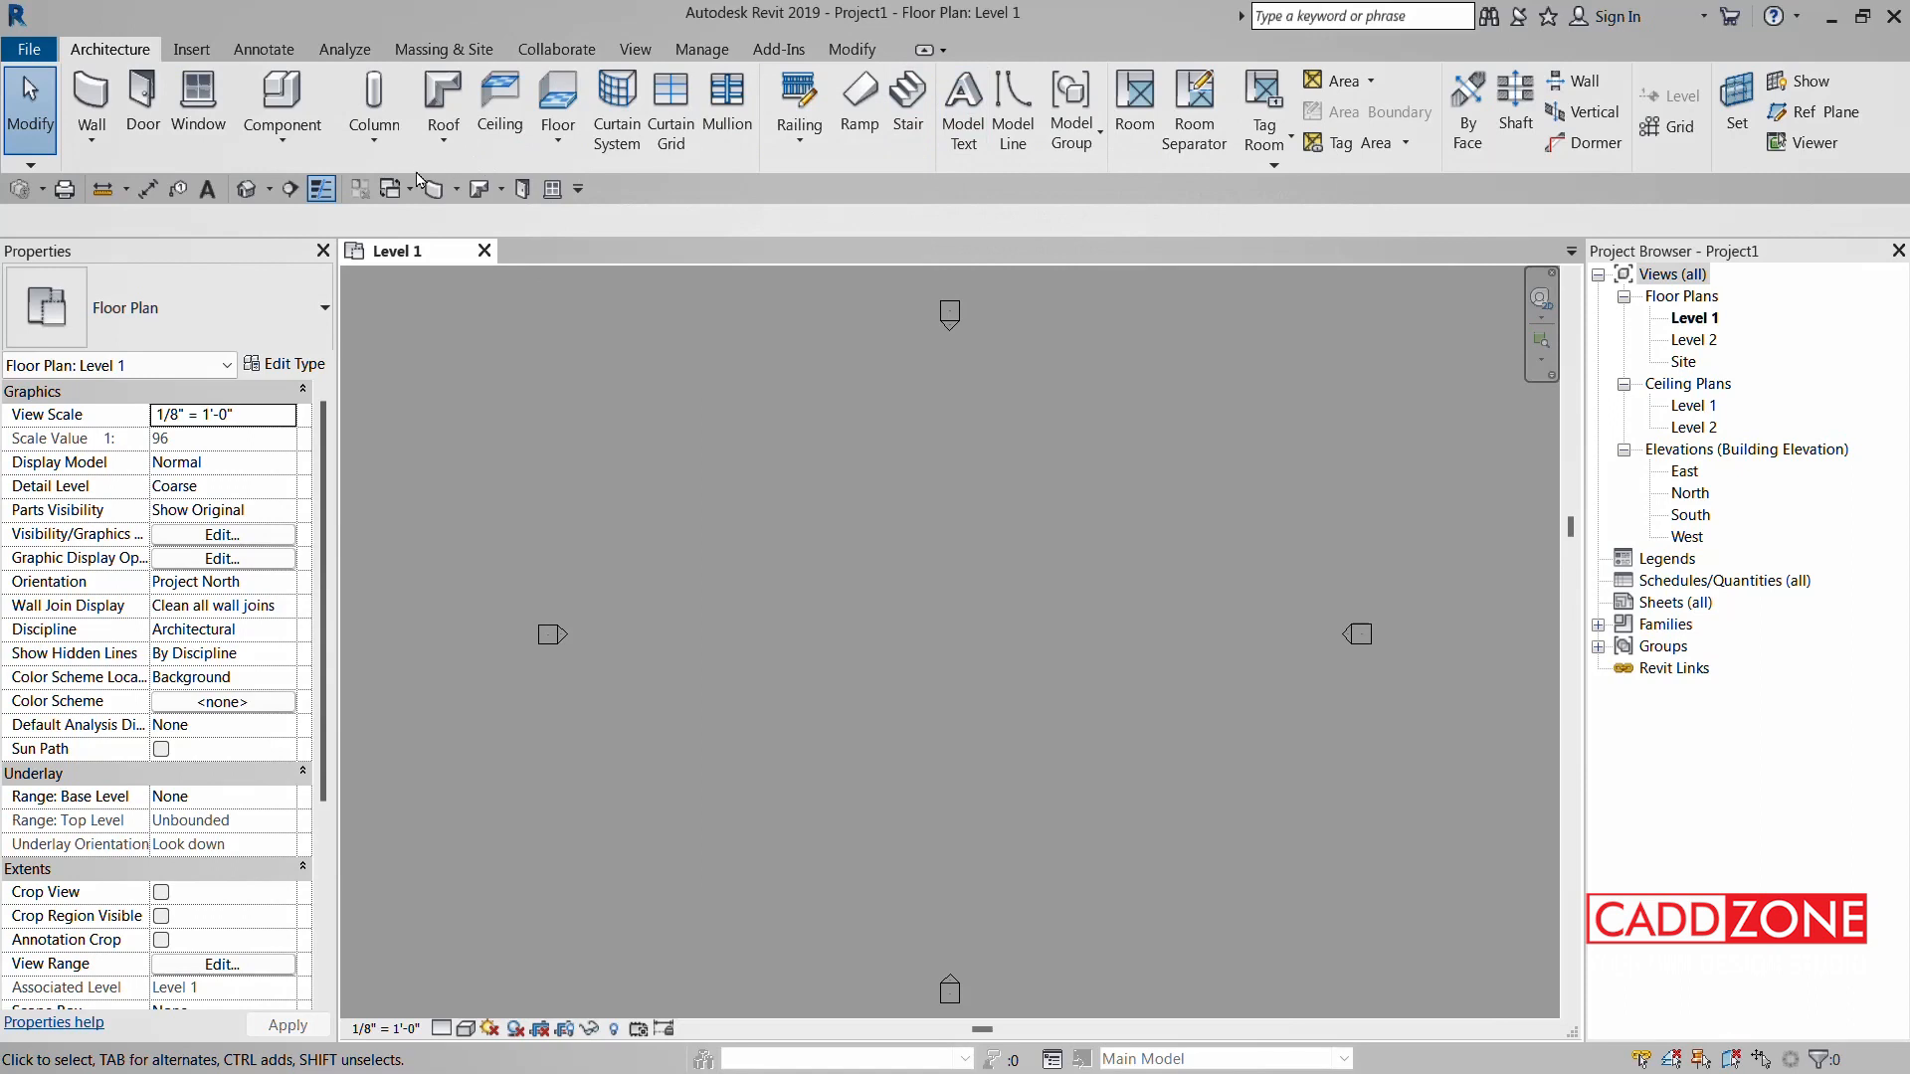
- Remove the Window, Door, Roof and Wall tools from the Quick Access Toolbar
right_click(554, 190)
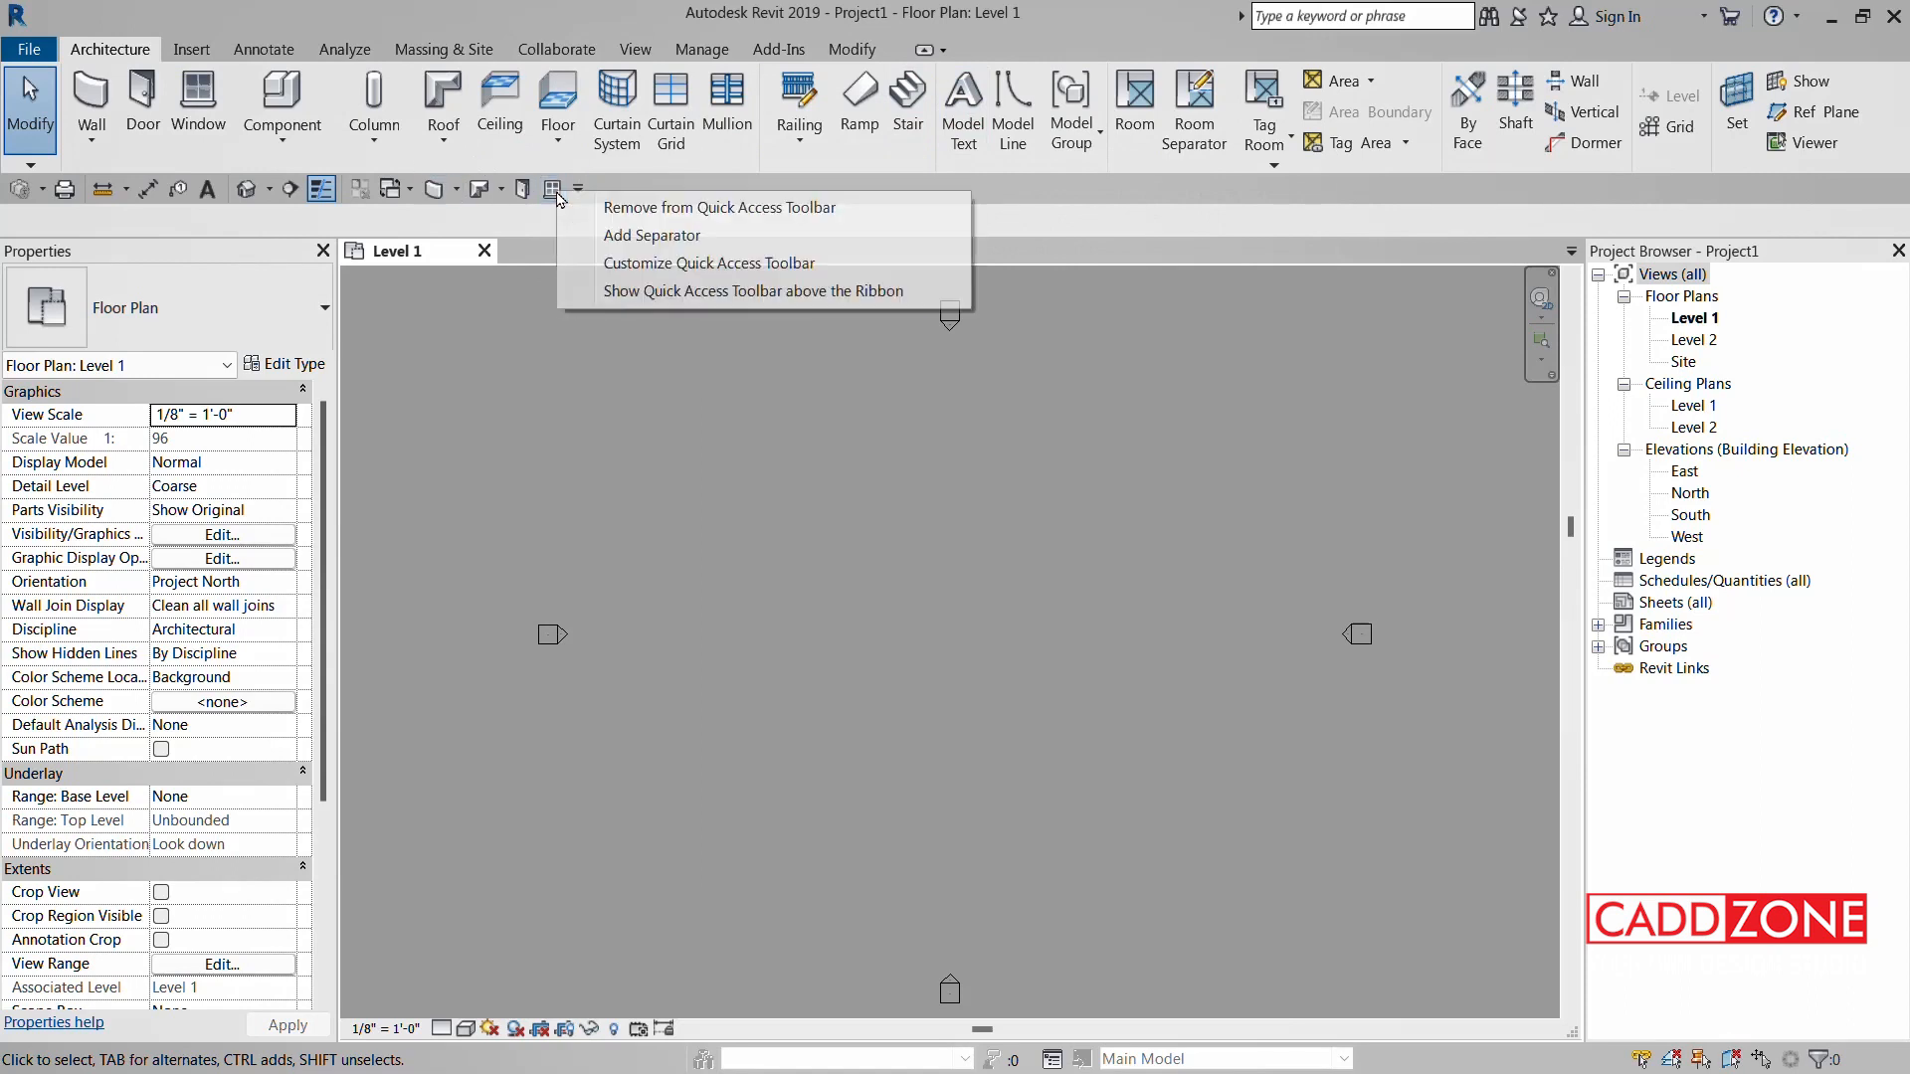
left_click(637, 208)
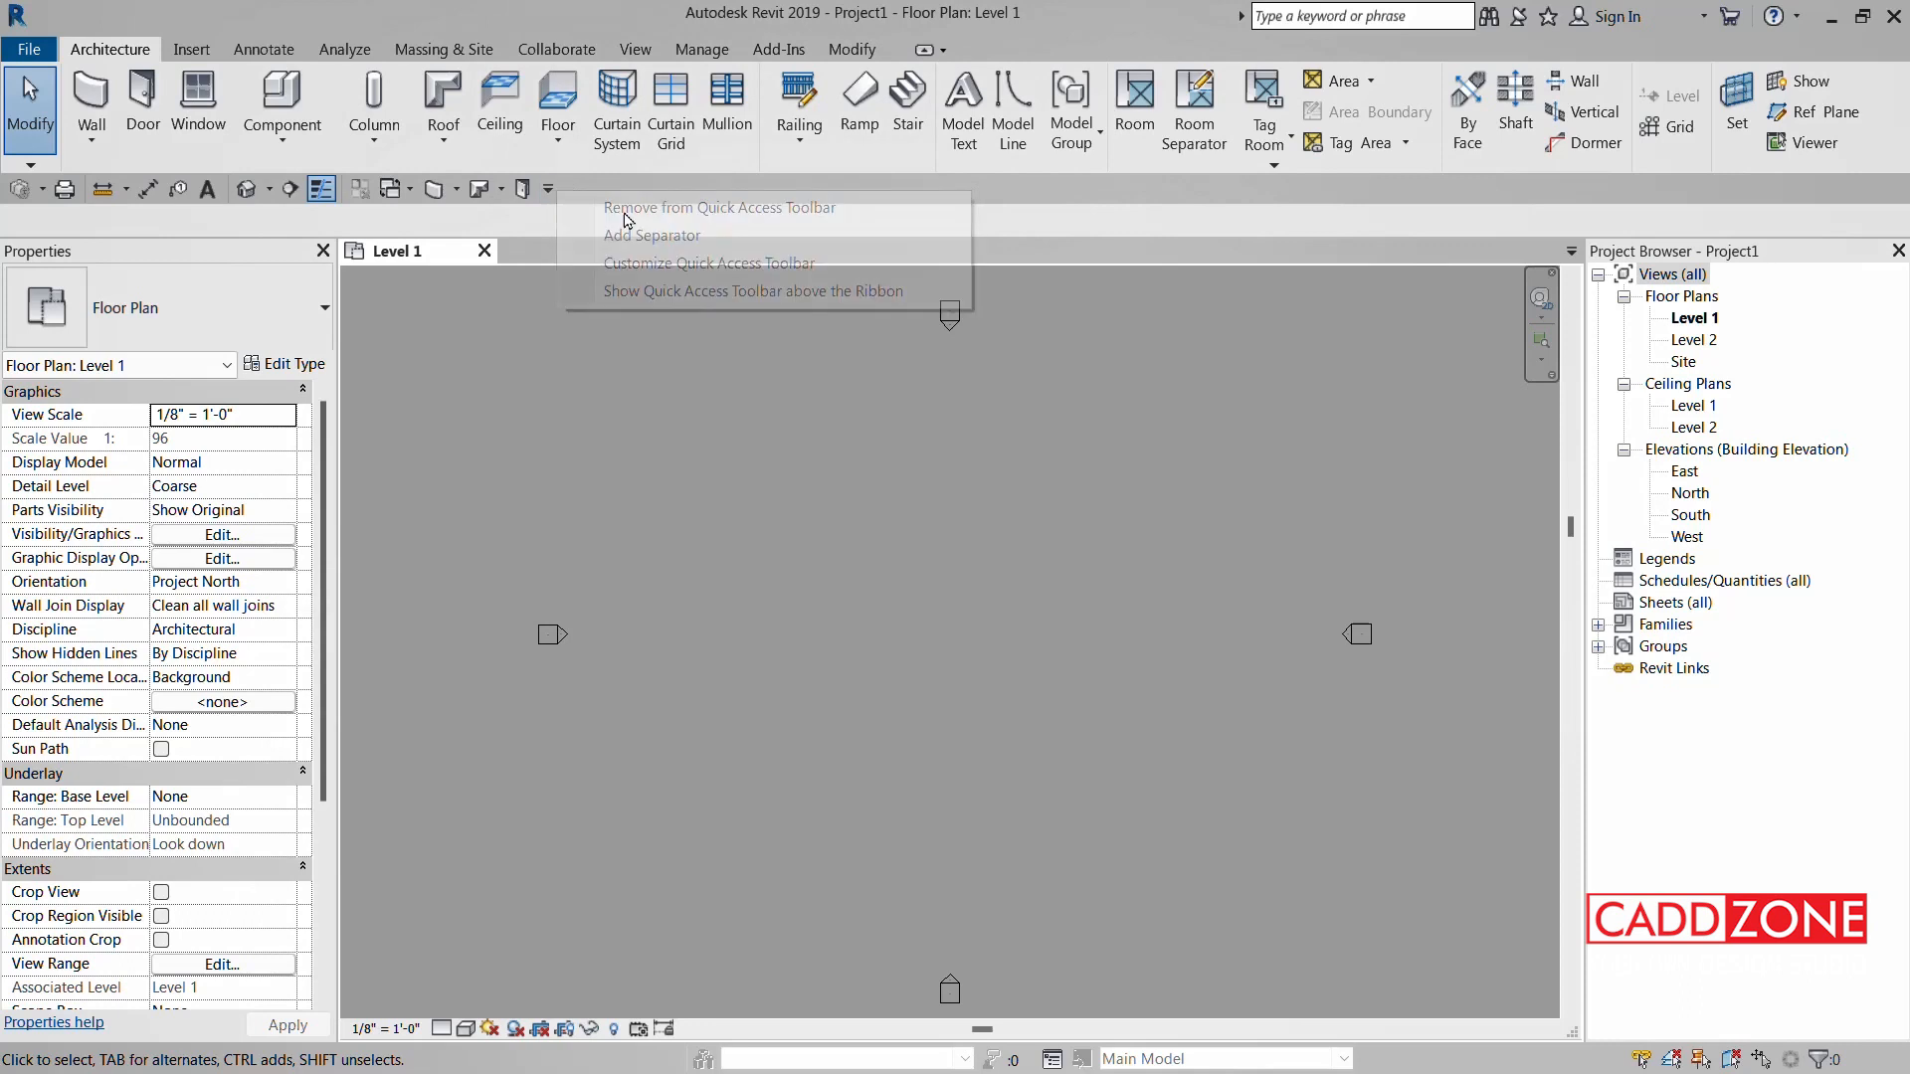
right_click(526, 195)
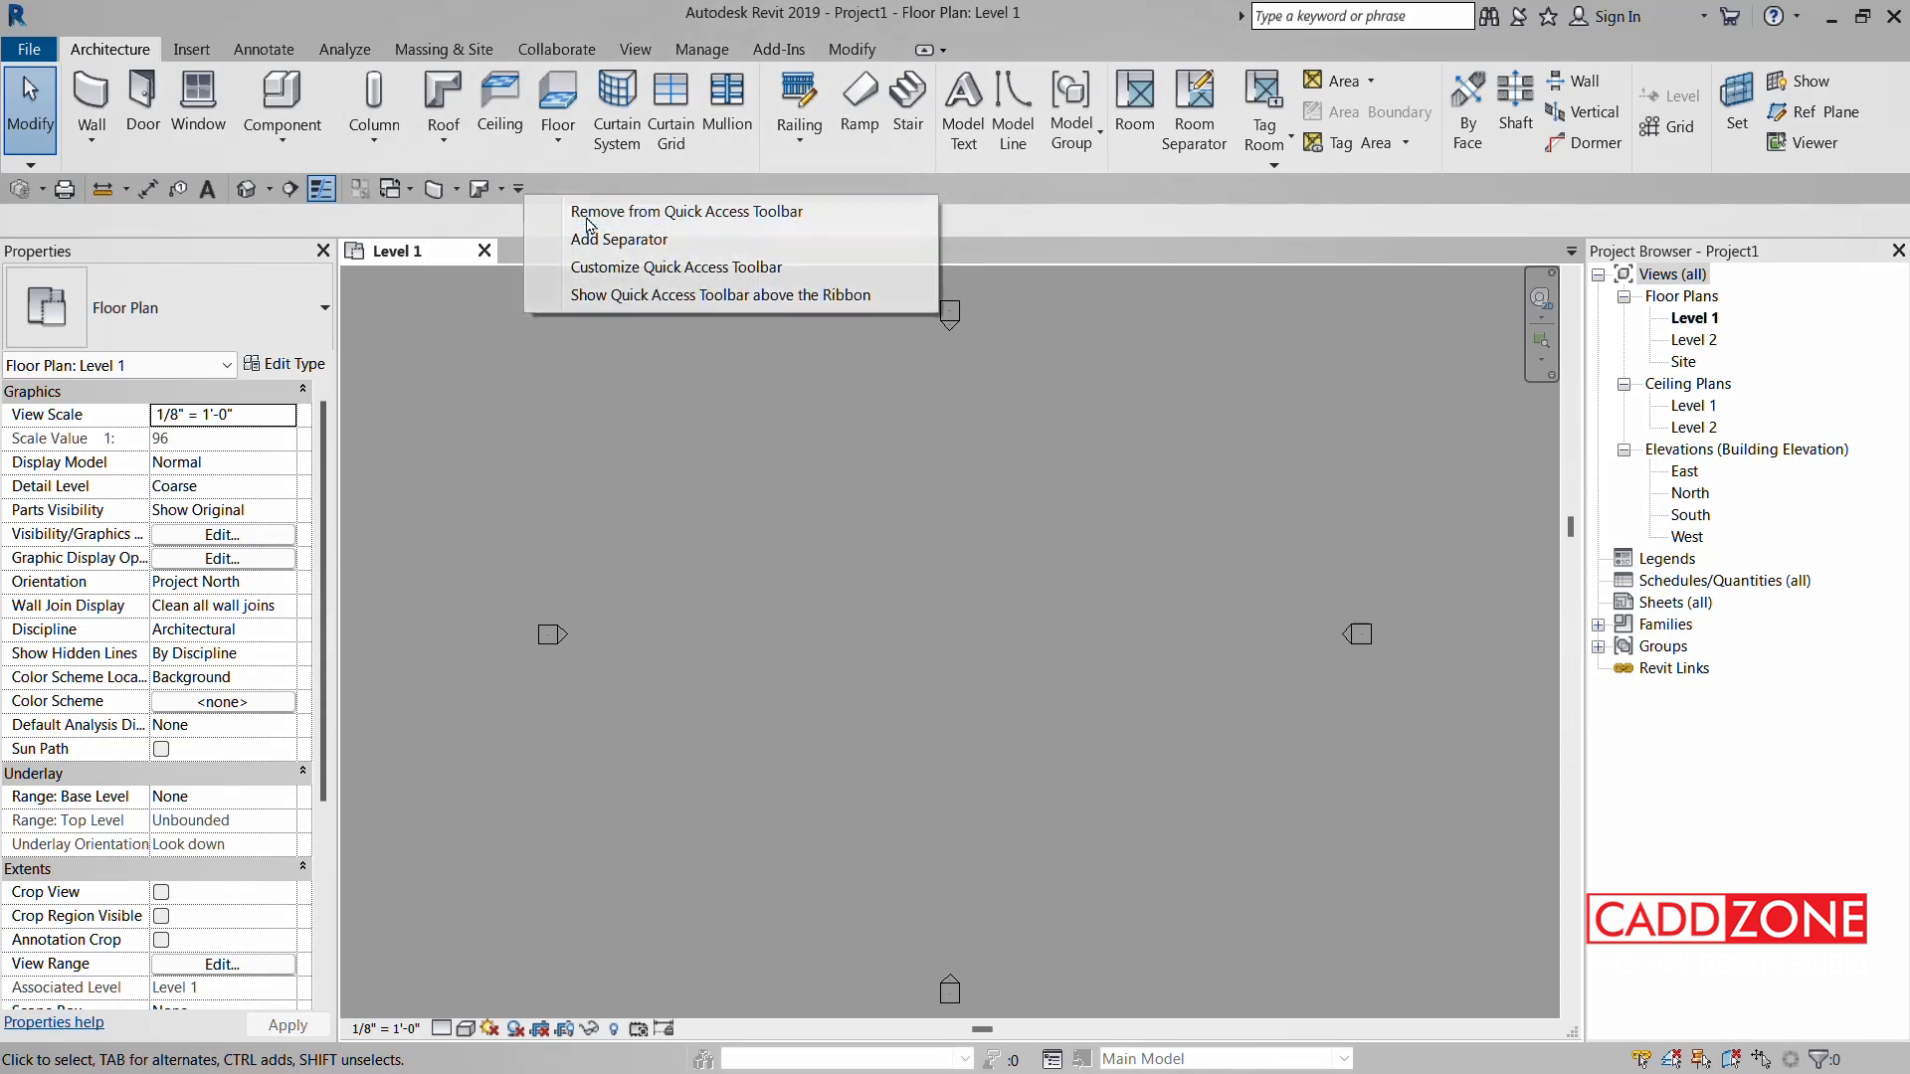
left_click(579, 219)
right_click(481, 202)
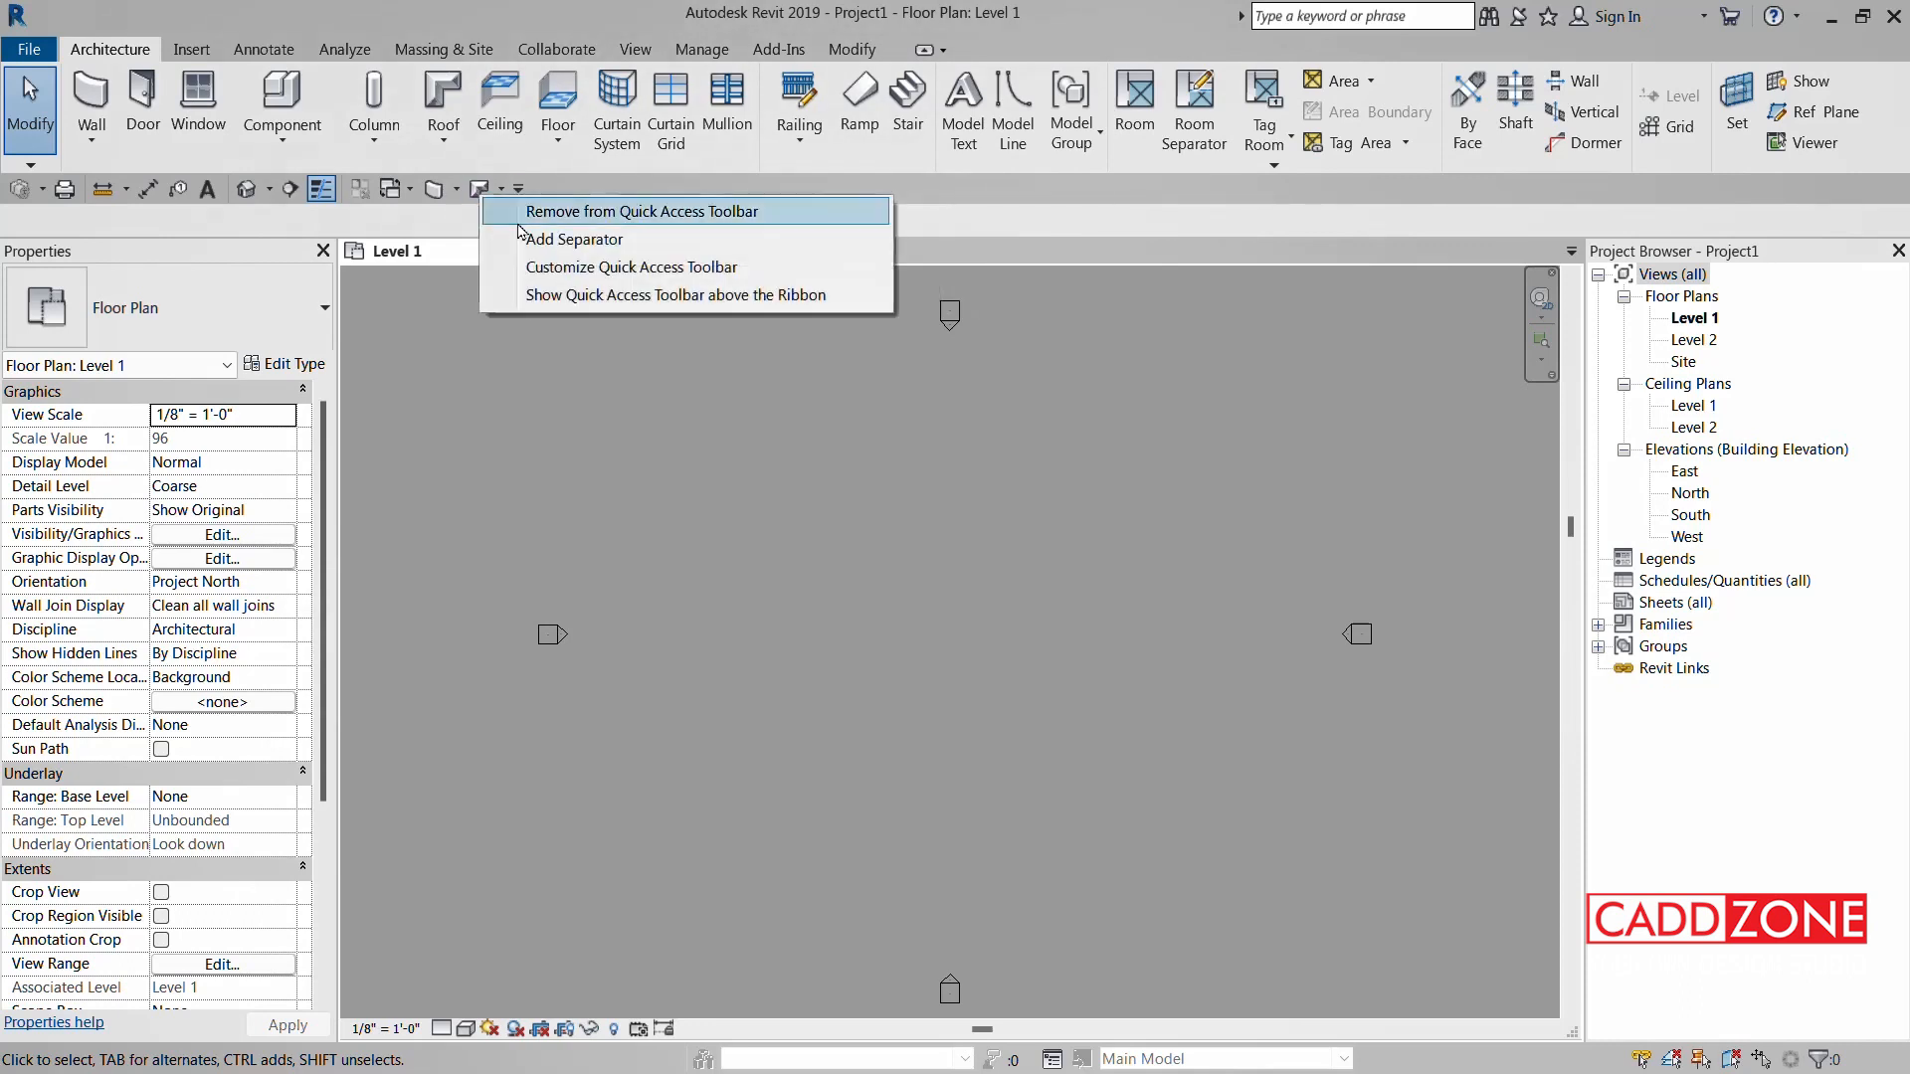
left_click(534, 213)
right_click(434, 194)
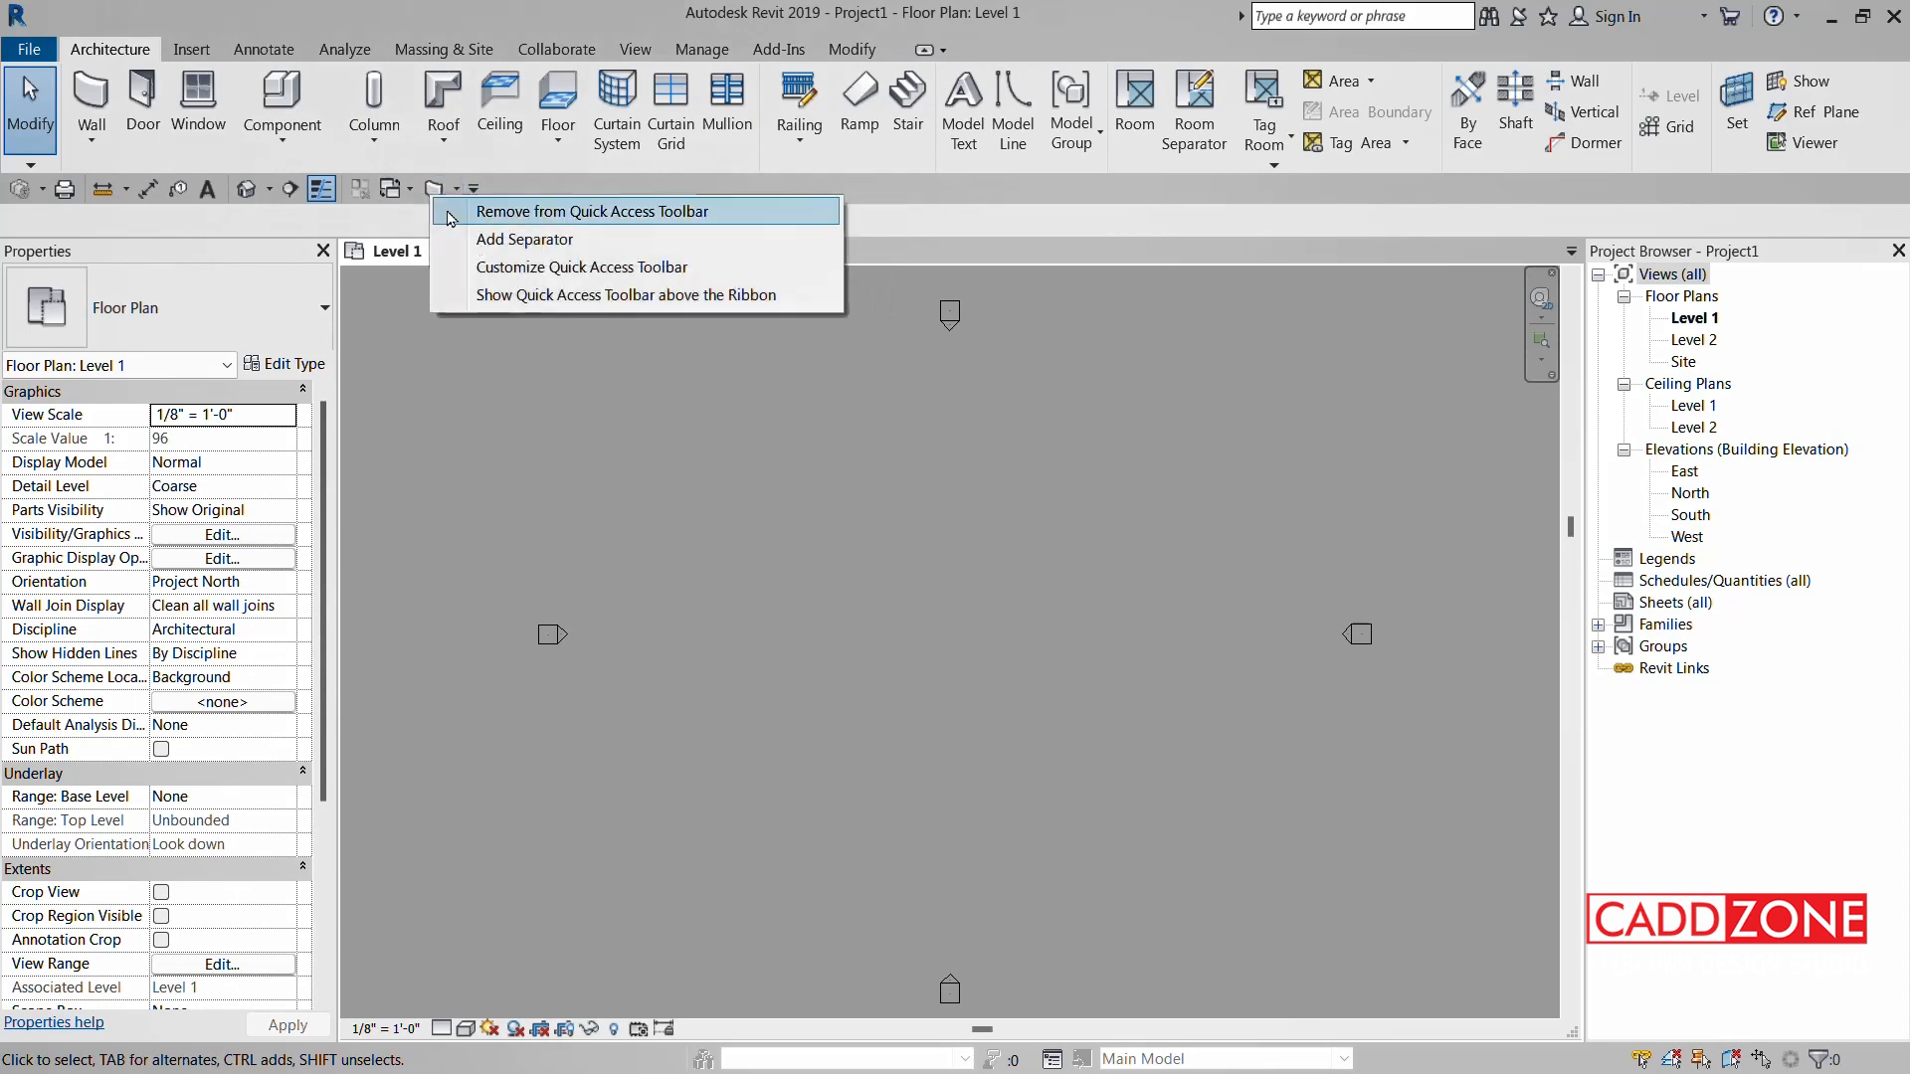
left_click(492, 213)
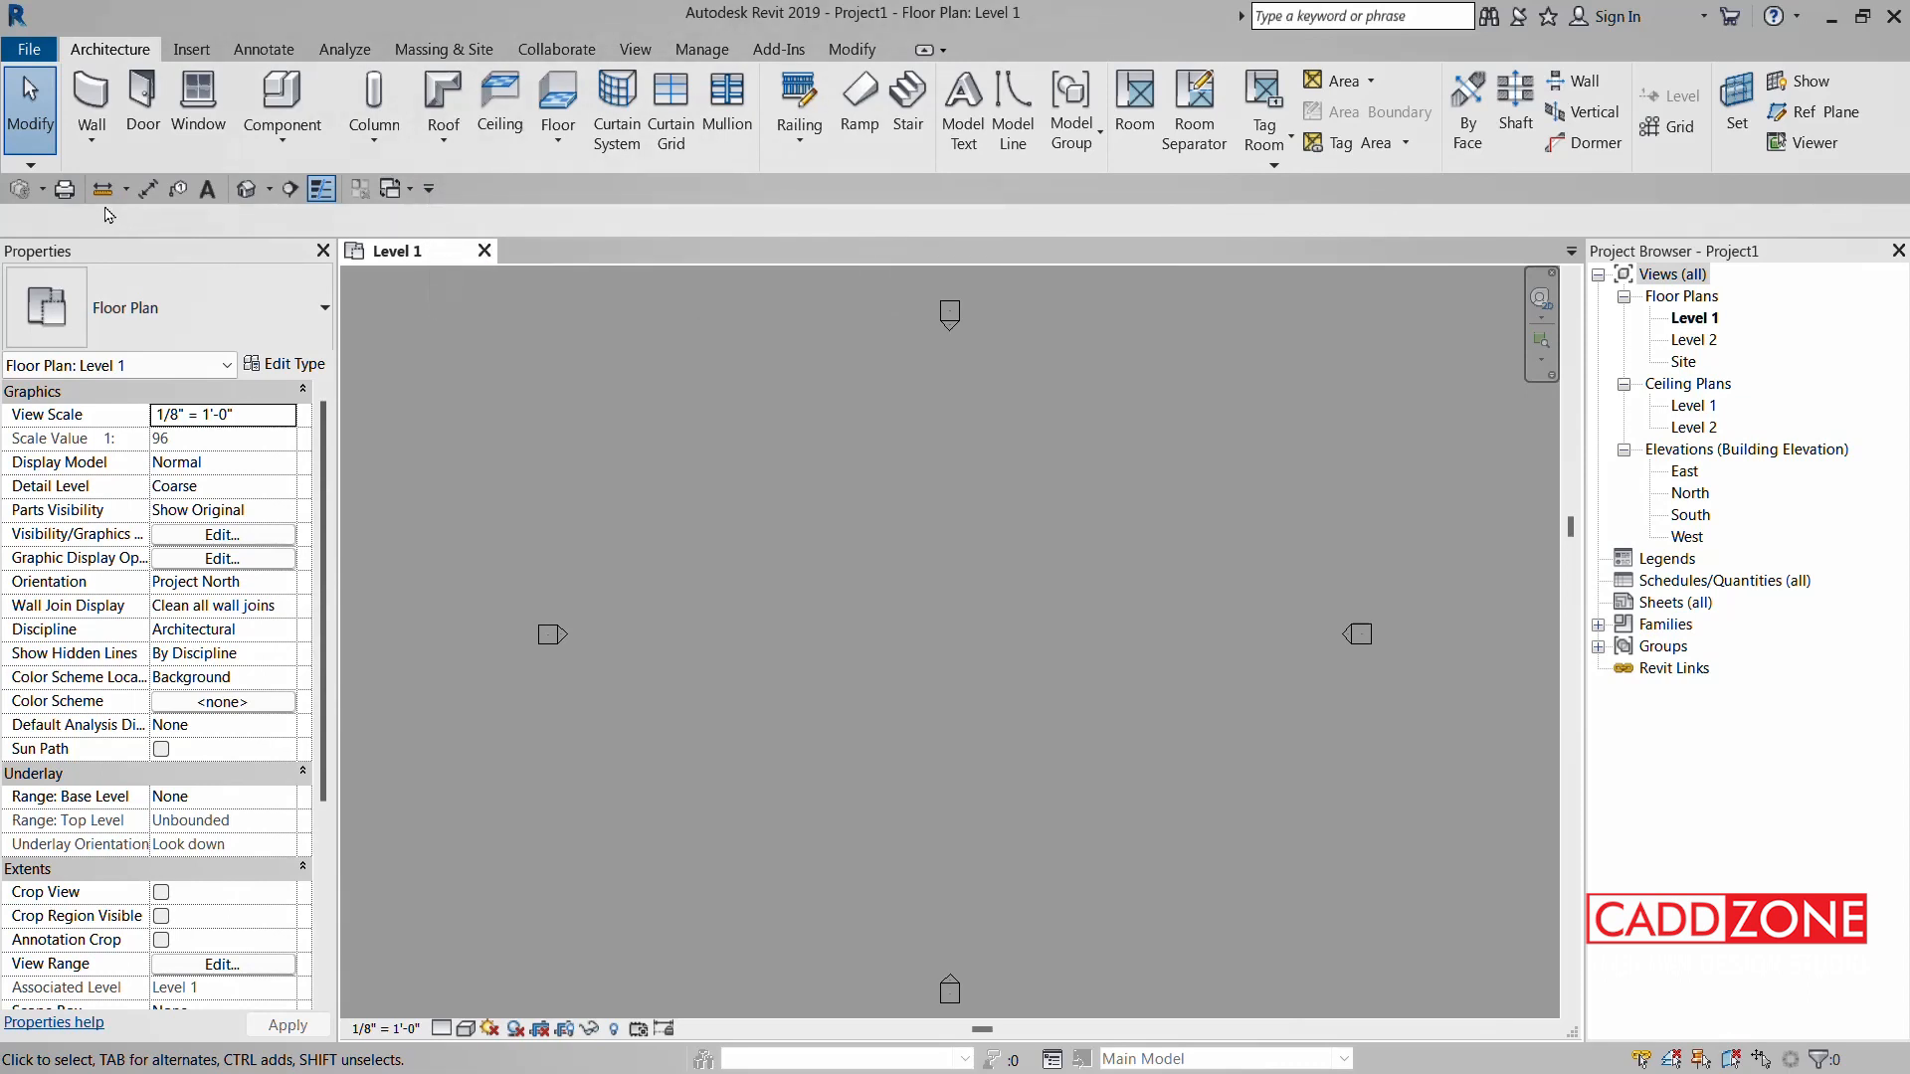
- Remove the Print and Synchronize with Central commands from the Quick Access Toolbar
right_click(72, 187)
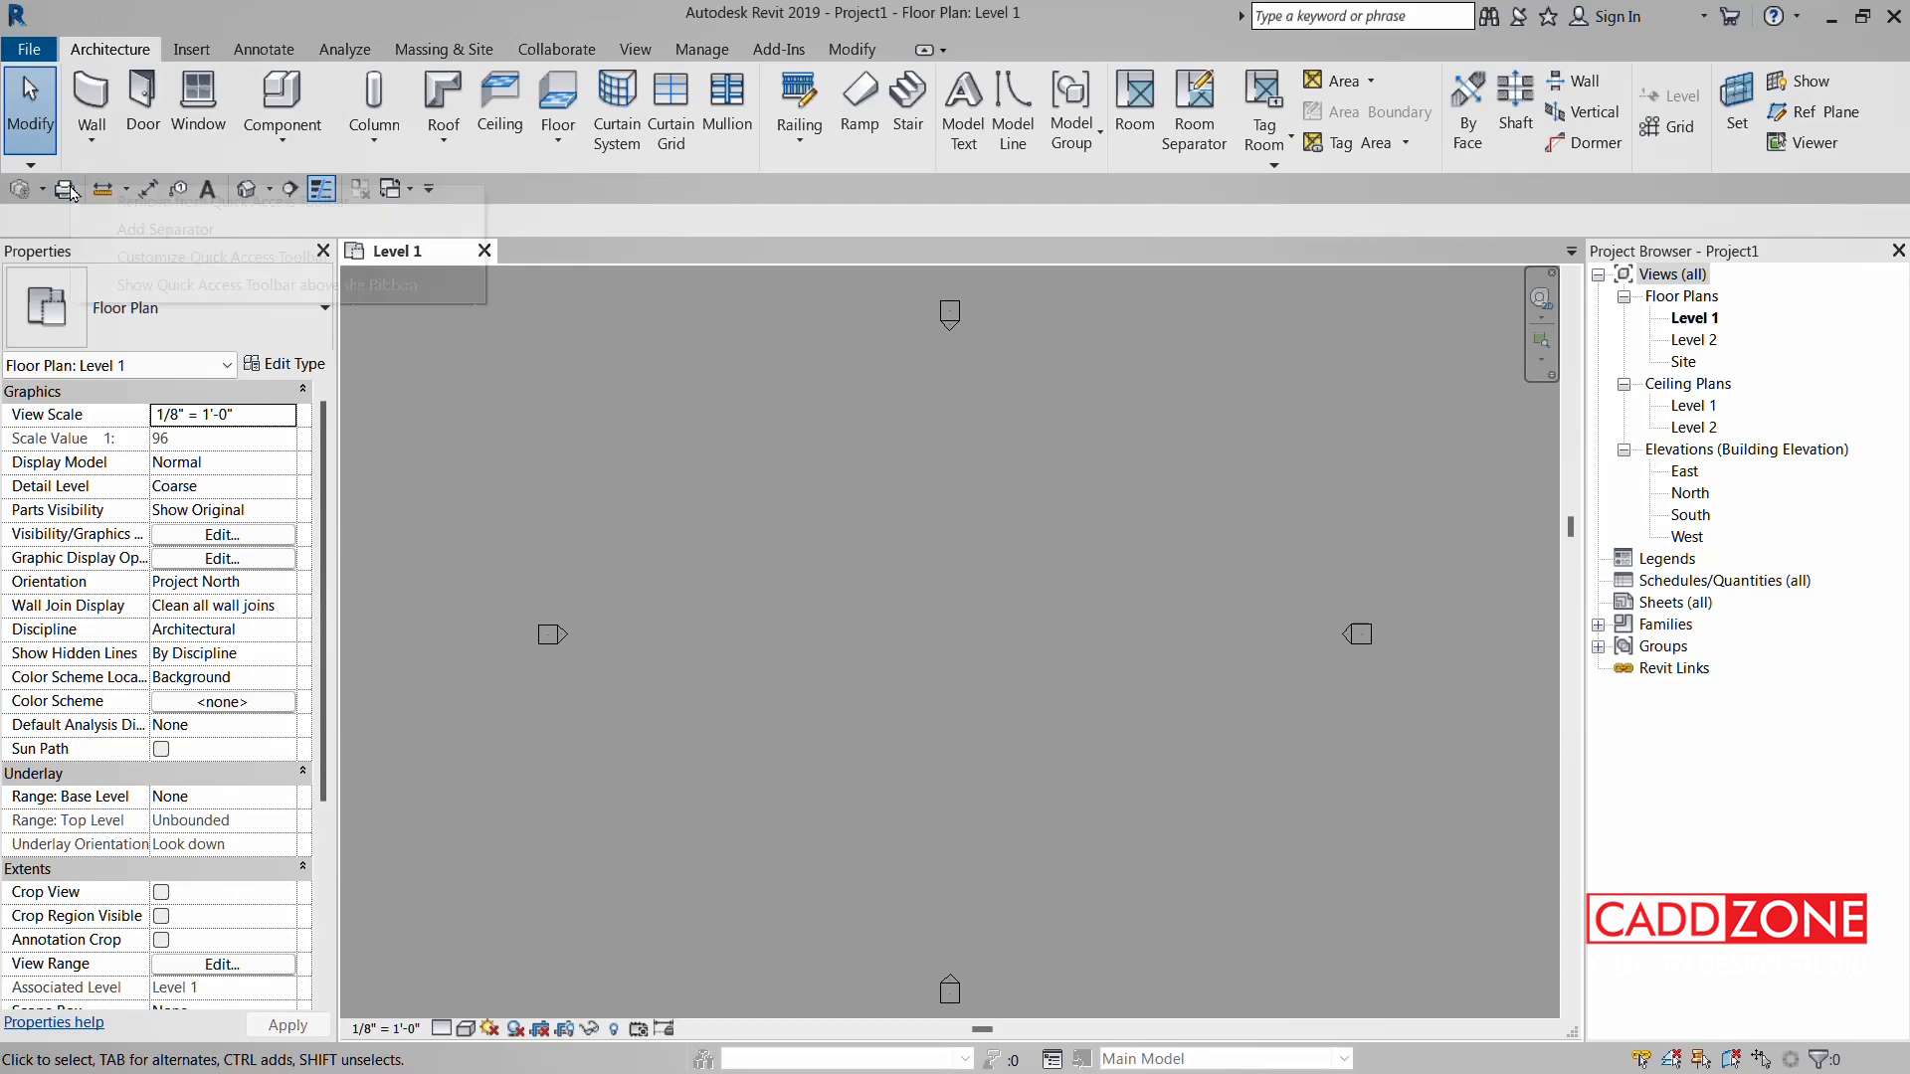
left_click(171, 204)
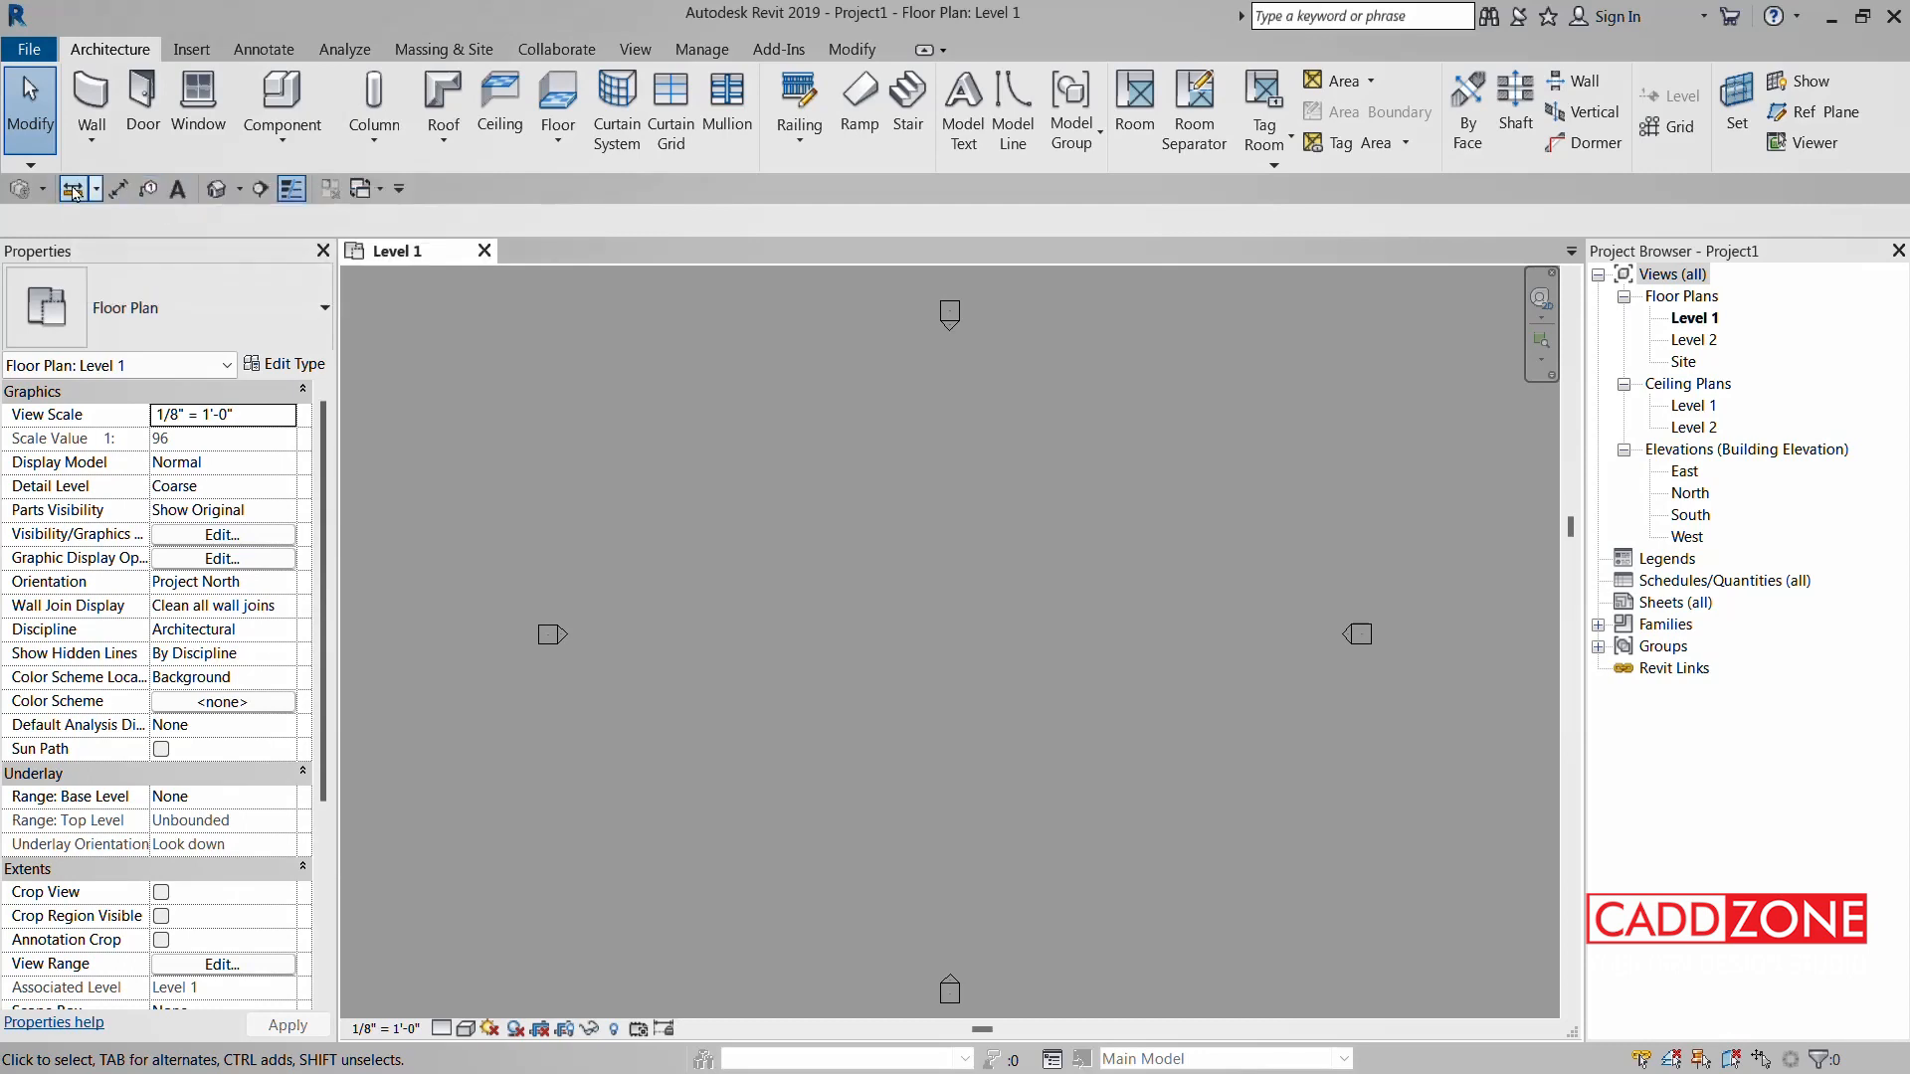
left_click(398, 187)
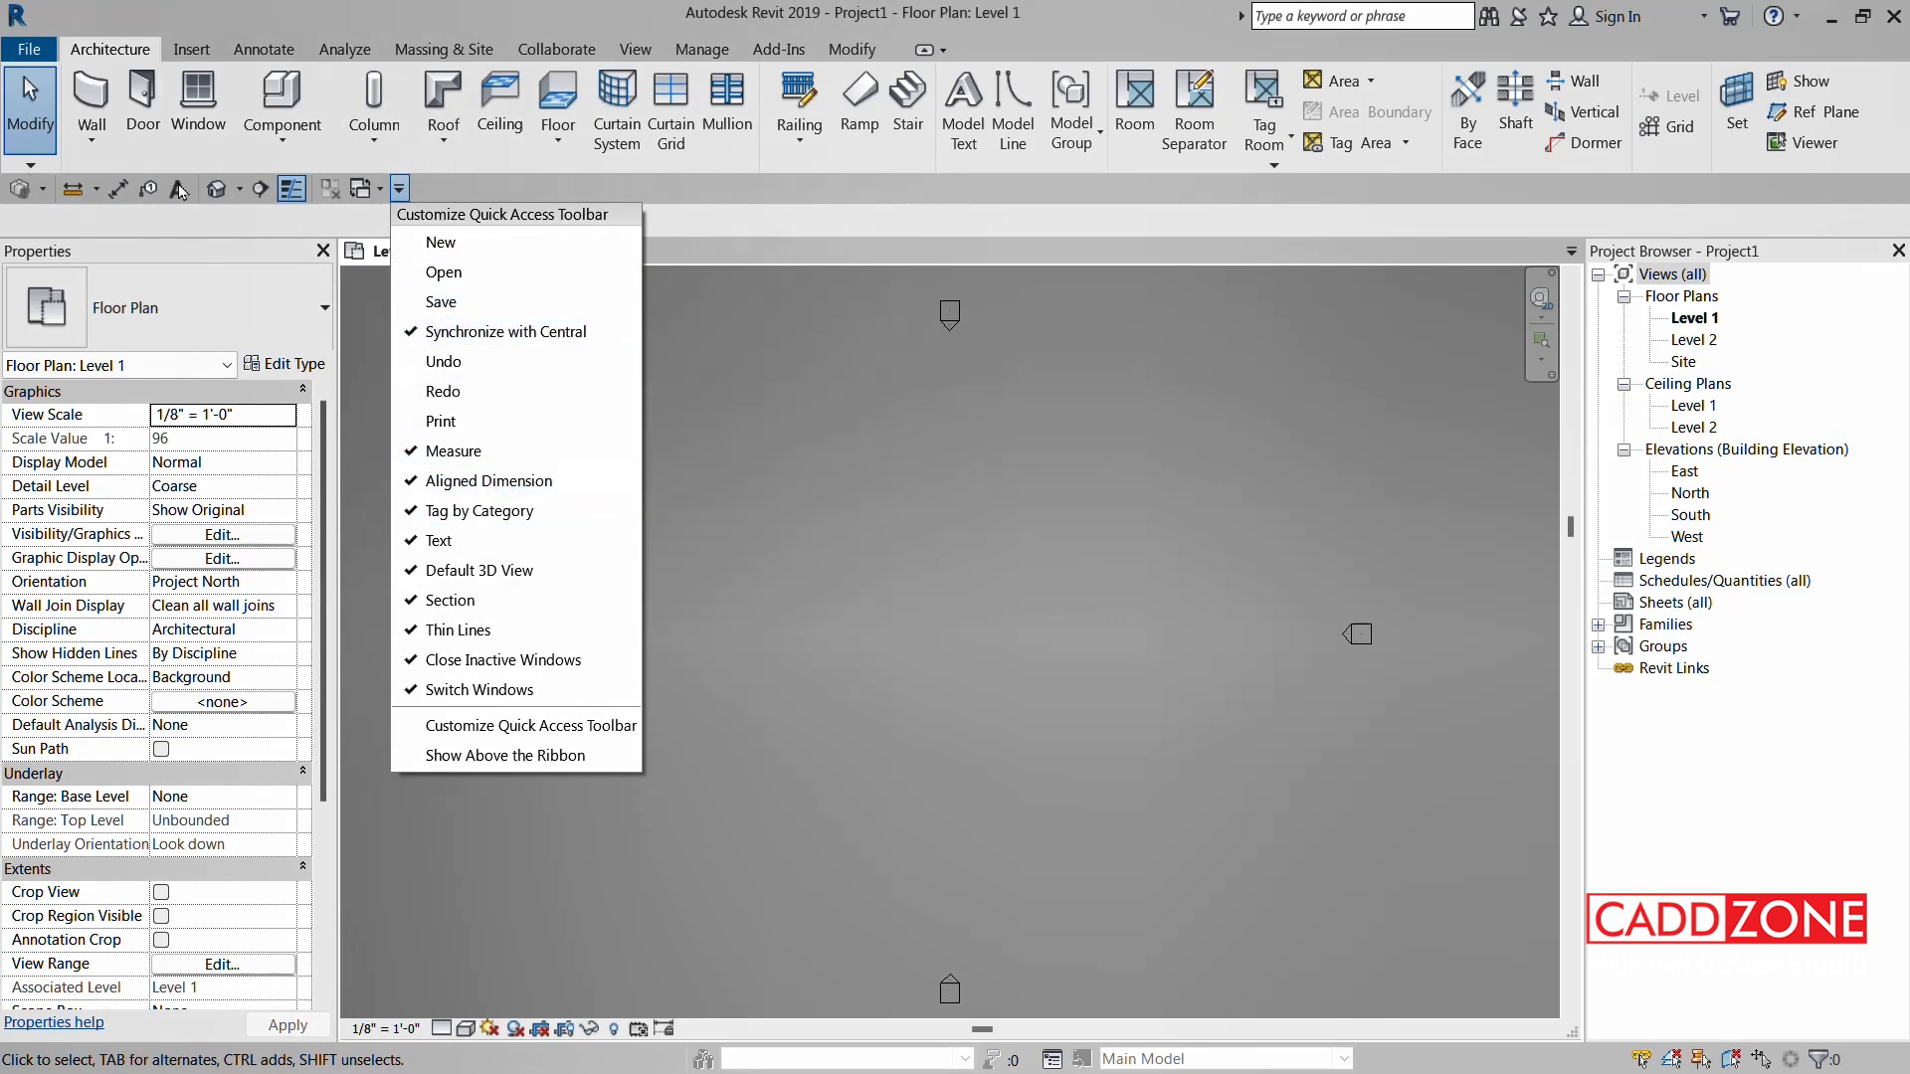
right_click(27, 194)
left_click(97, 205)
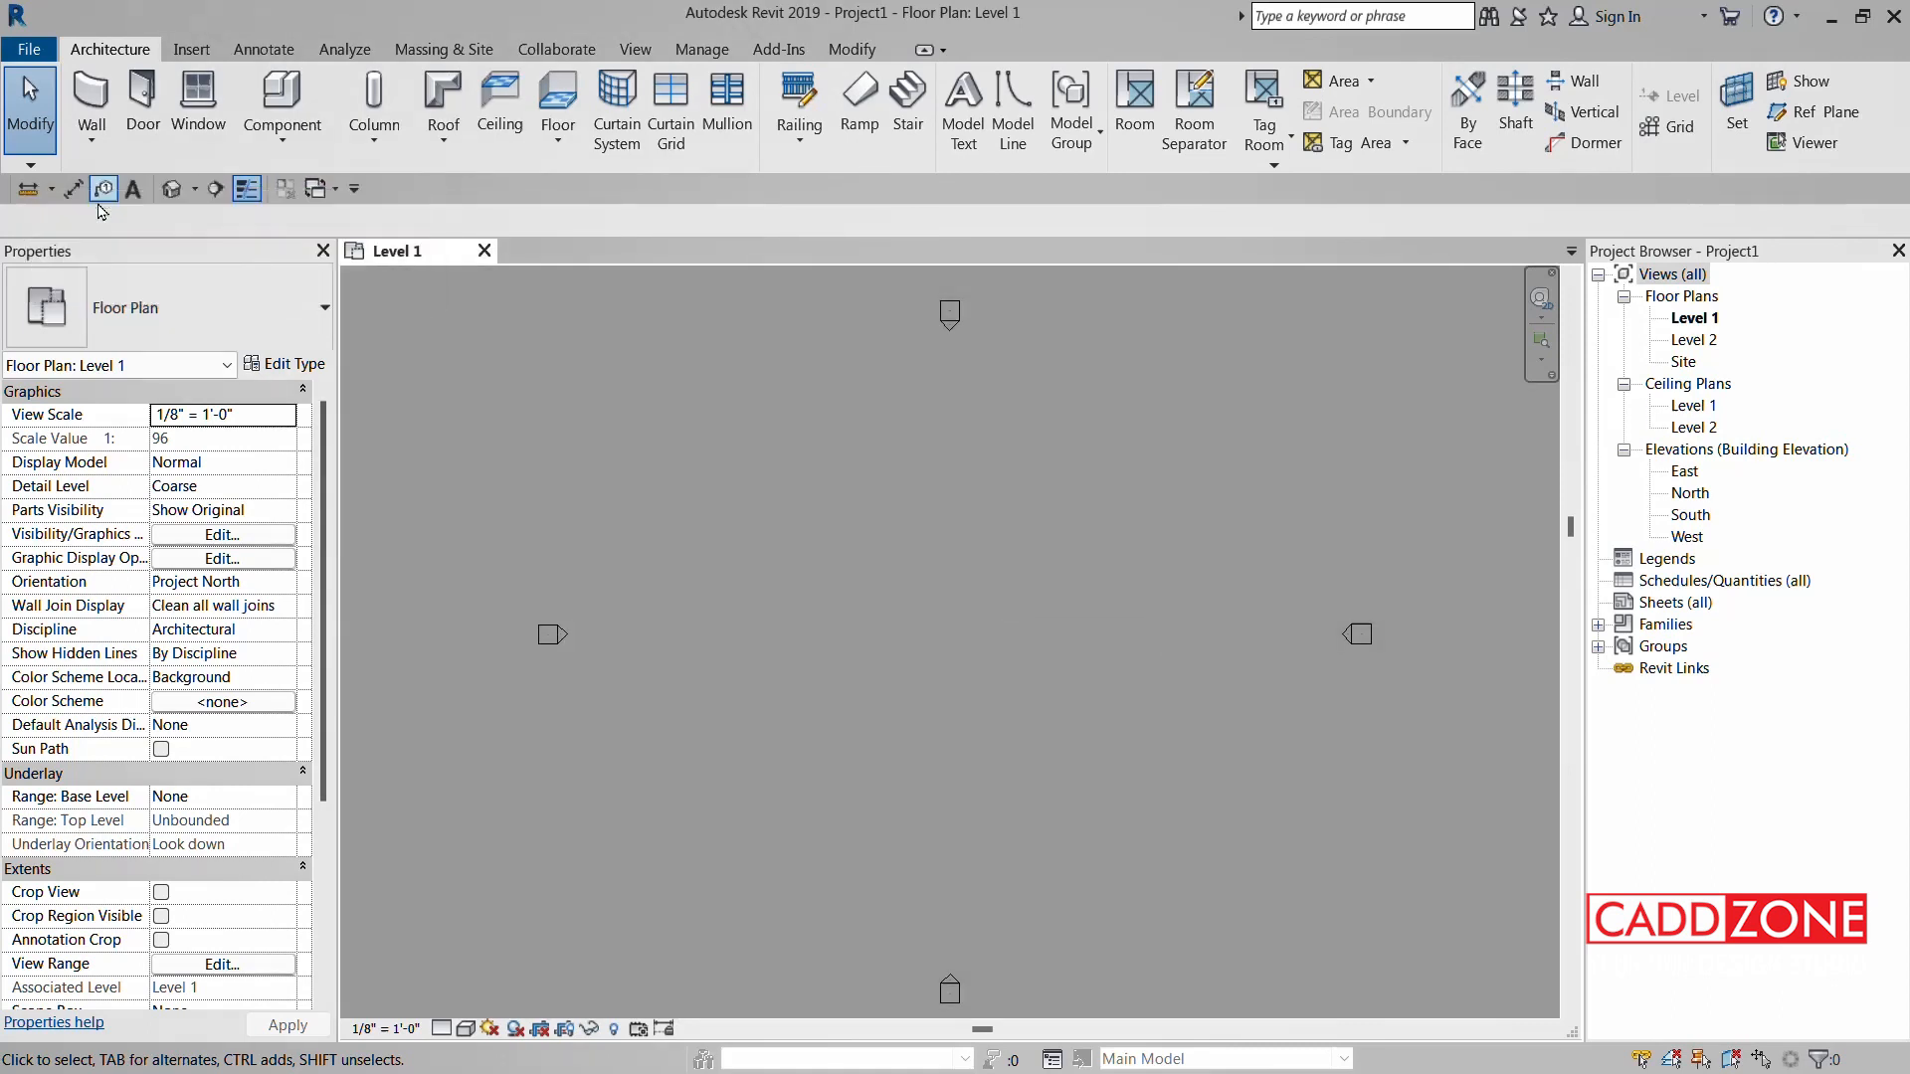
- Check which commands are enabled for the Quick Access Toolbar and move the toolbar back above the ribbon
left_click(354, 194)
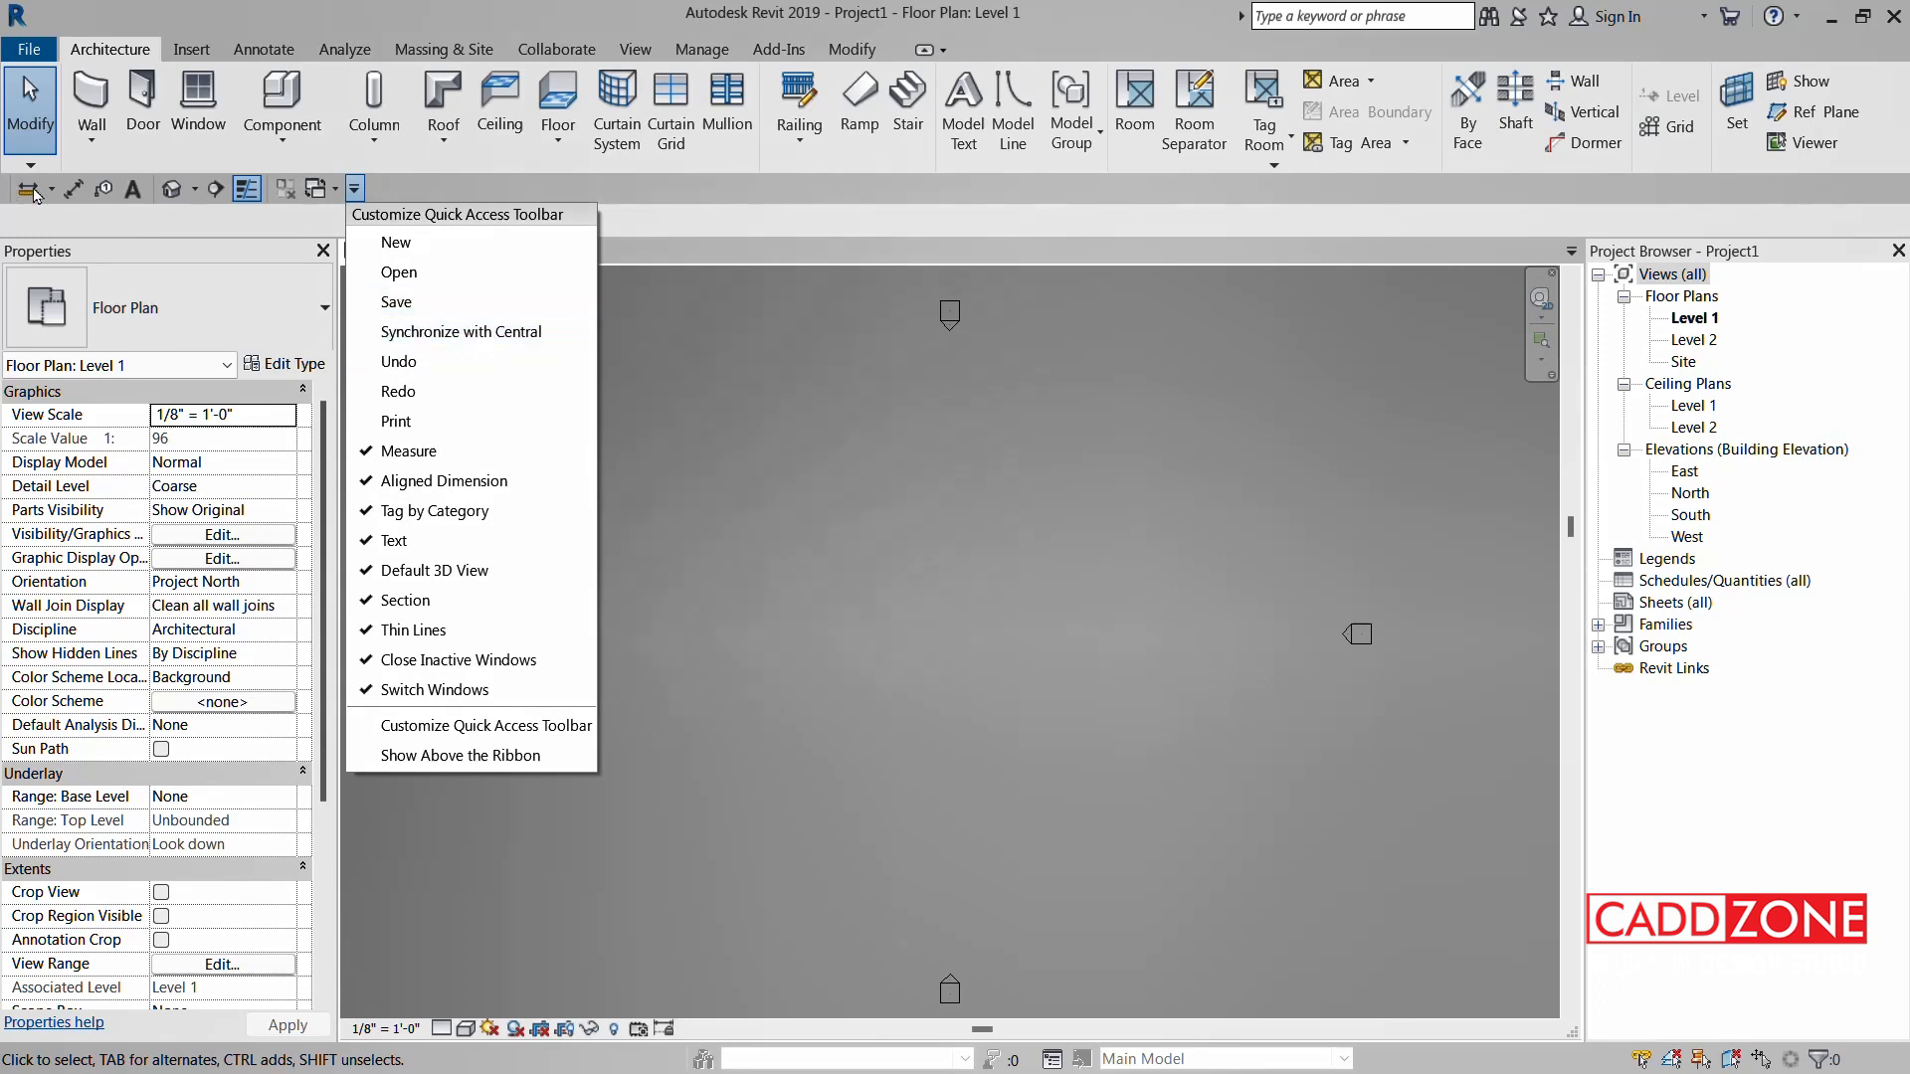
left_click(737, 408)
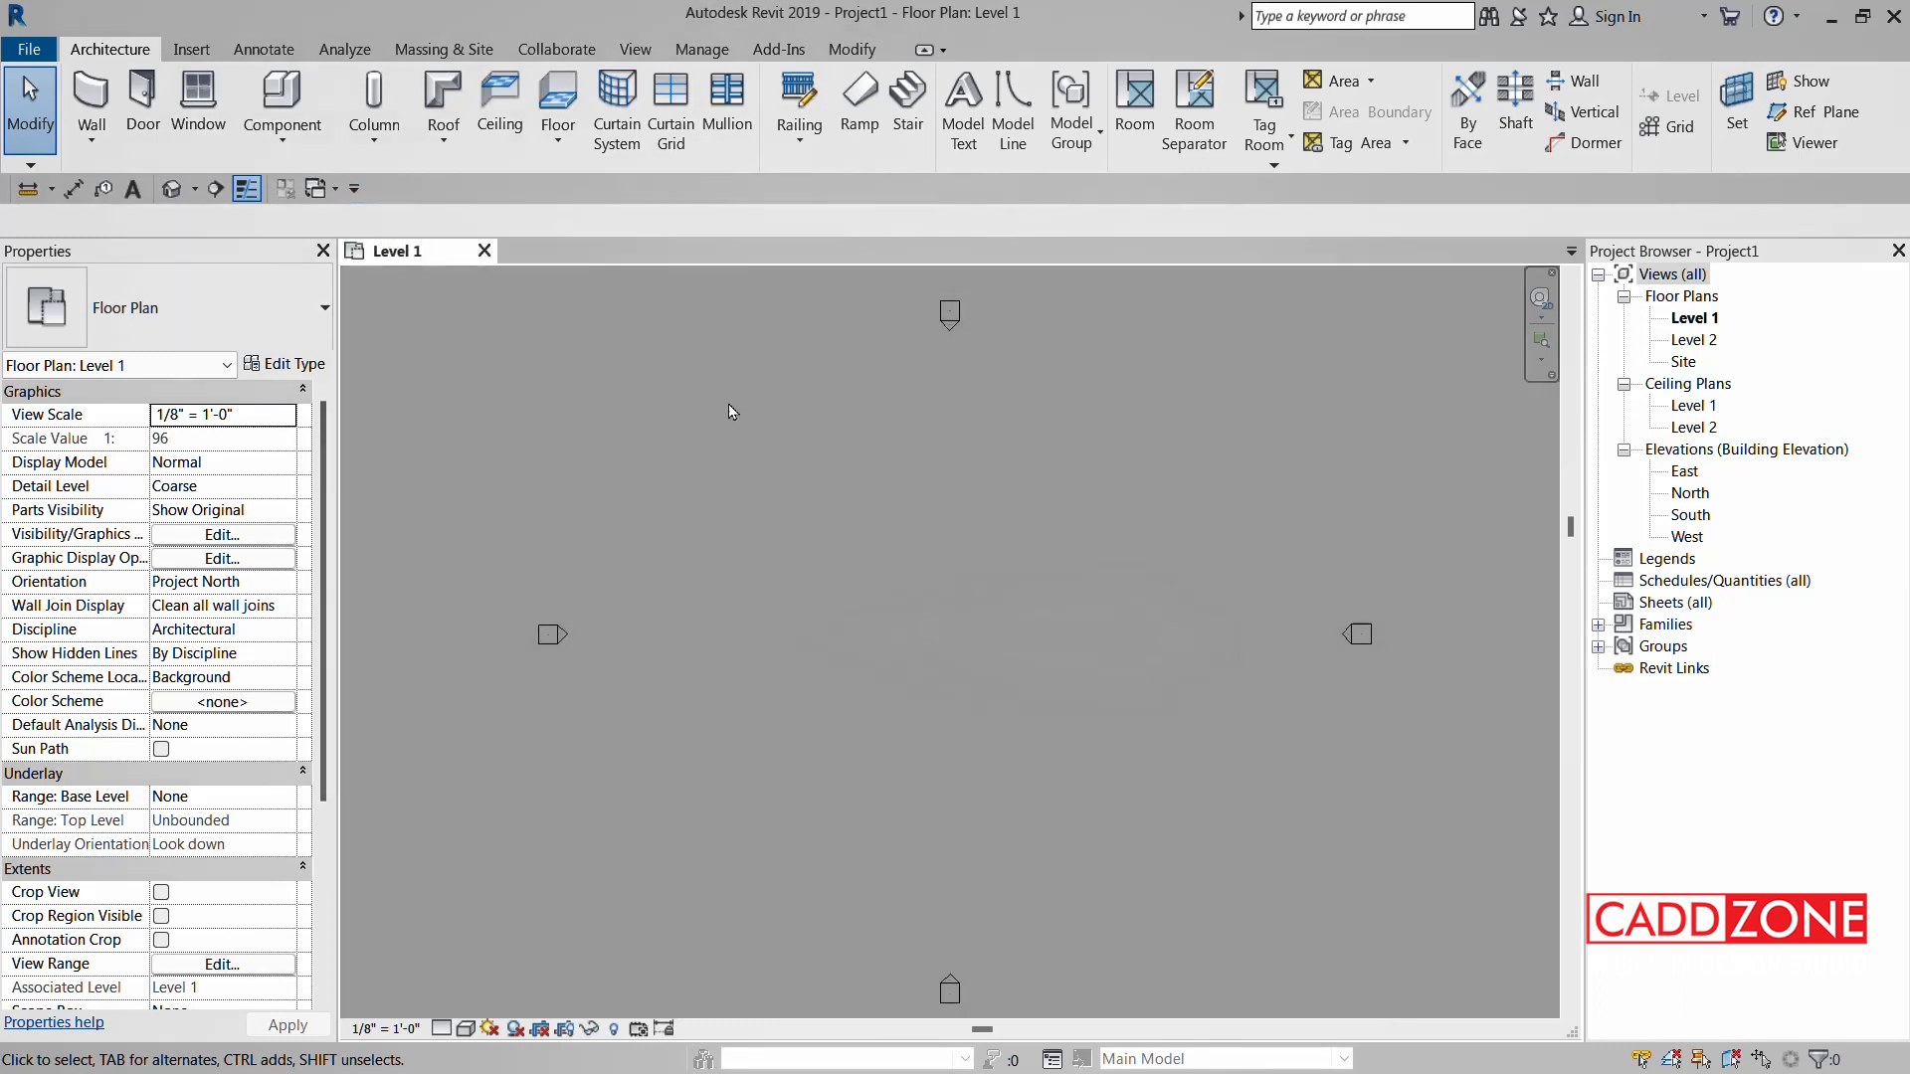
left_click(354, 192)
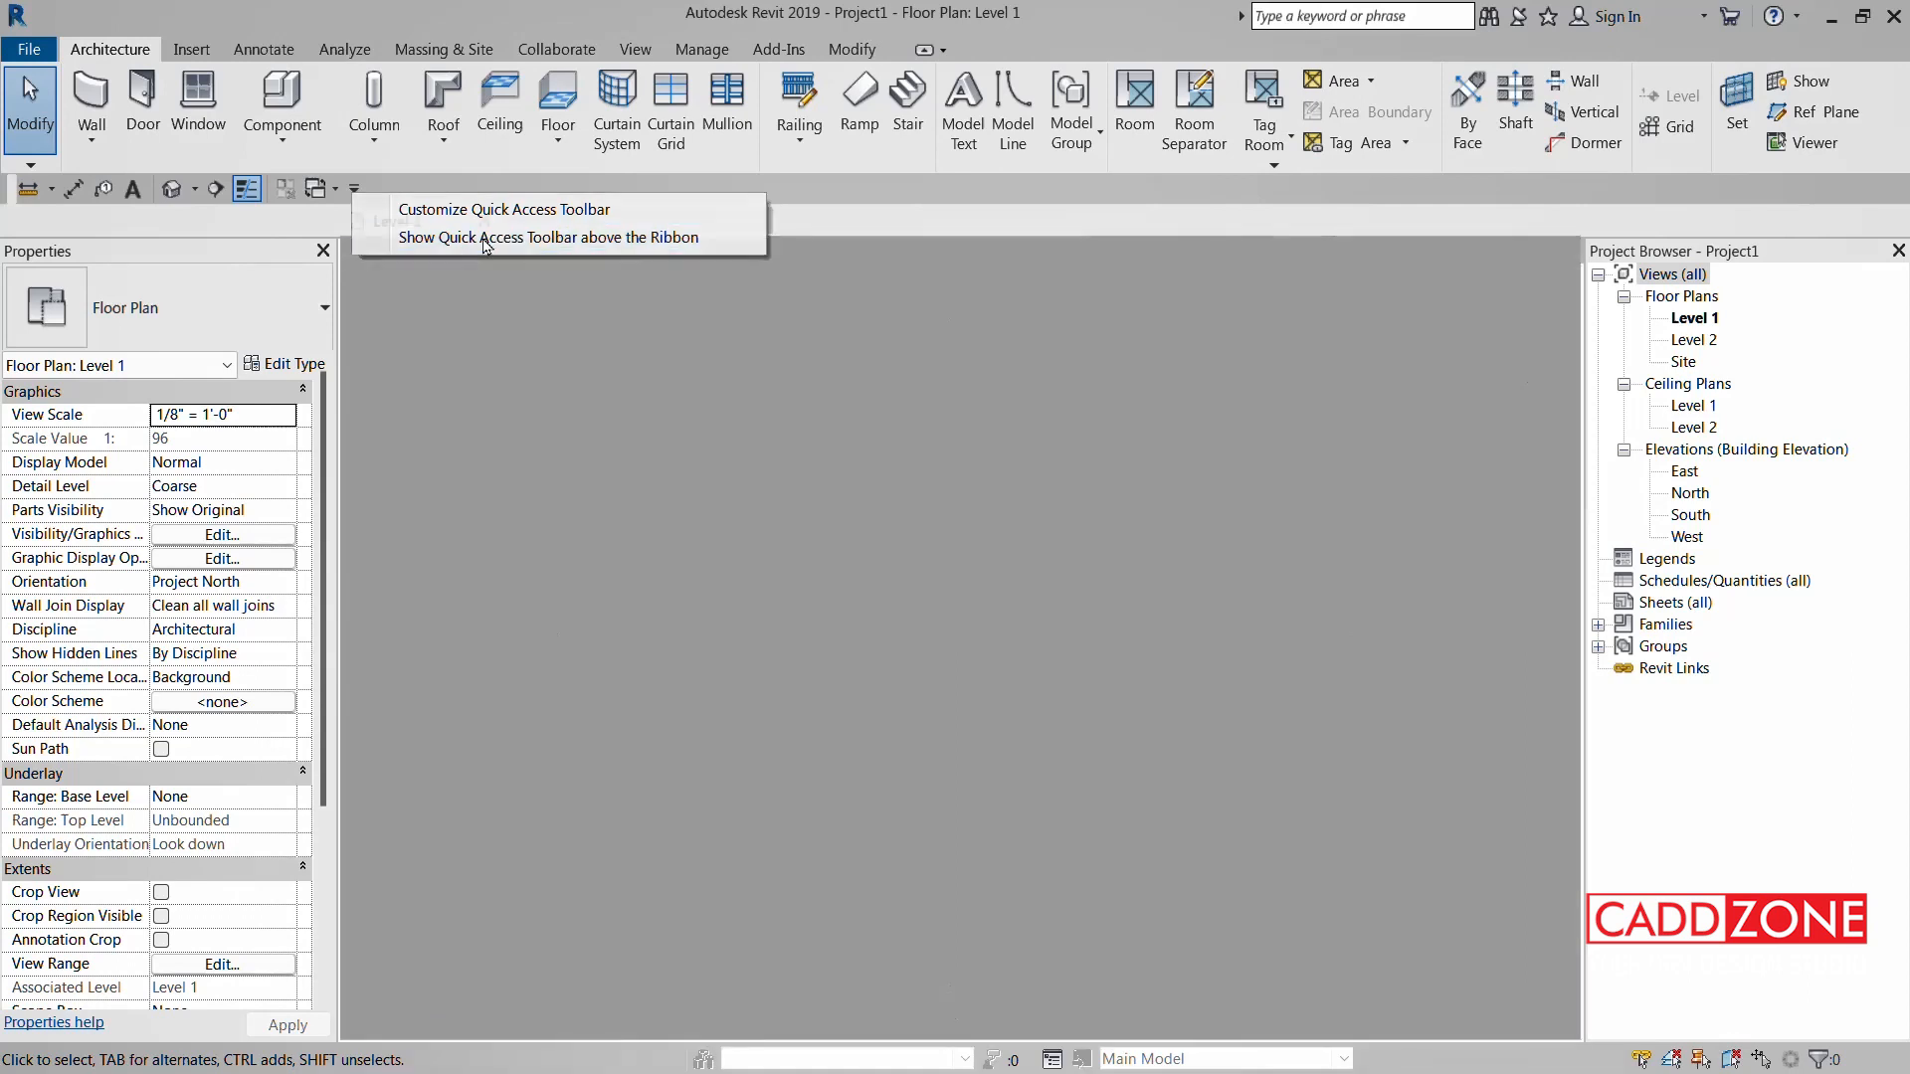
left_click(484, 243)
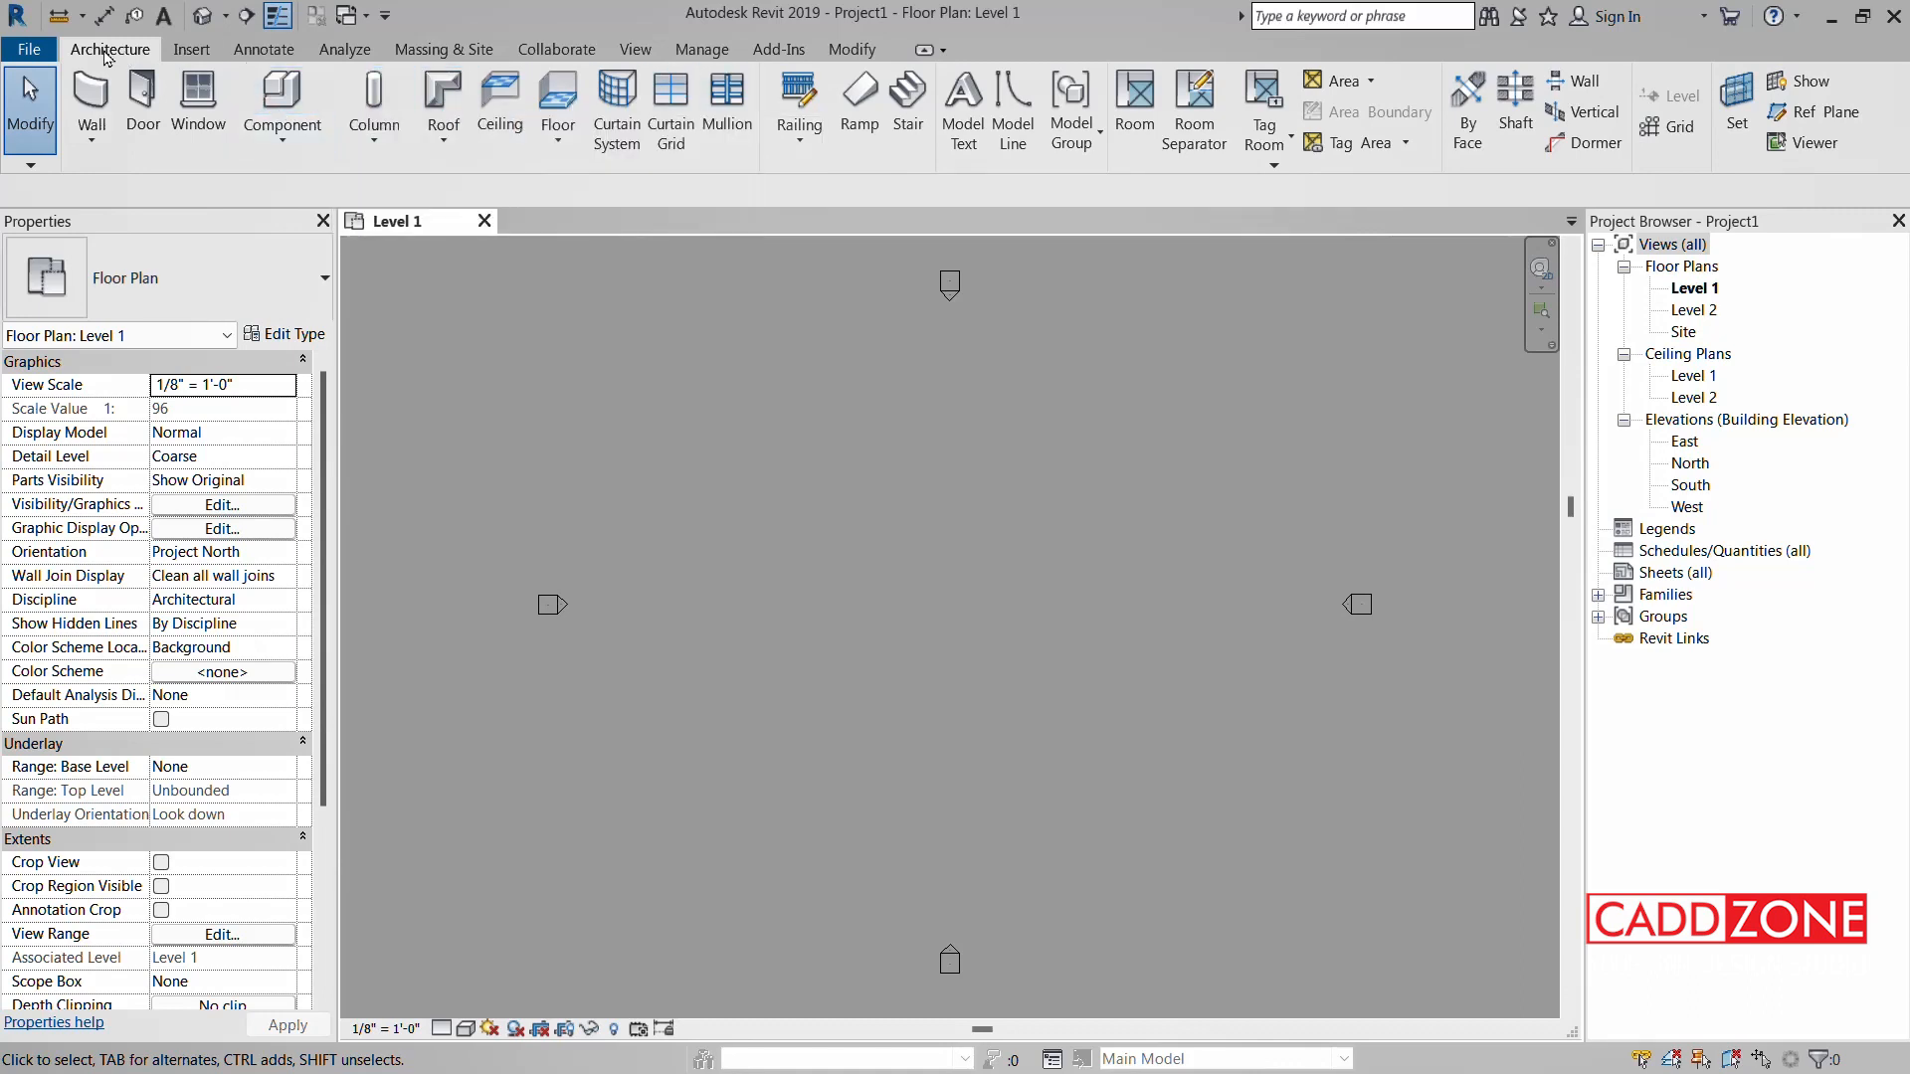
left_click(277, 54)
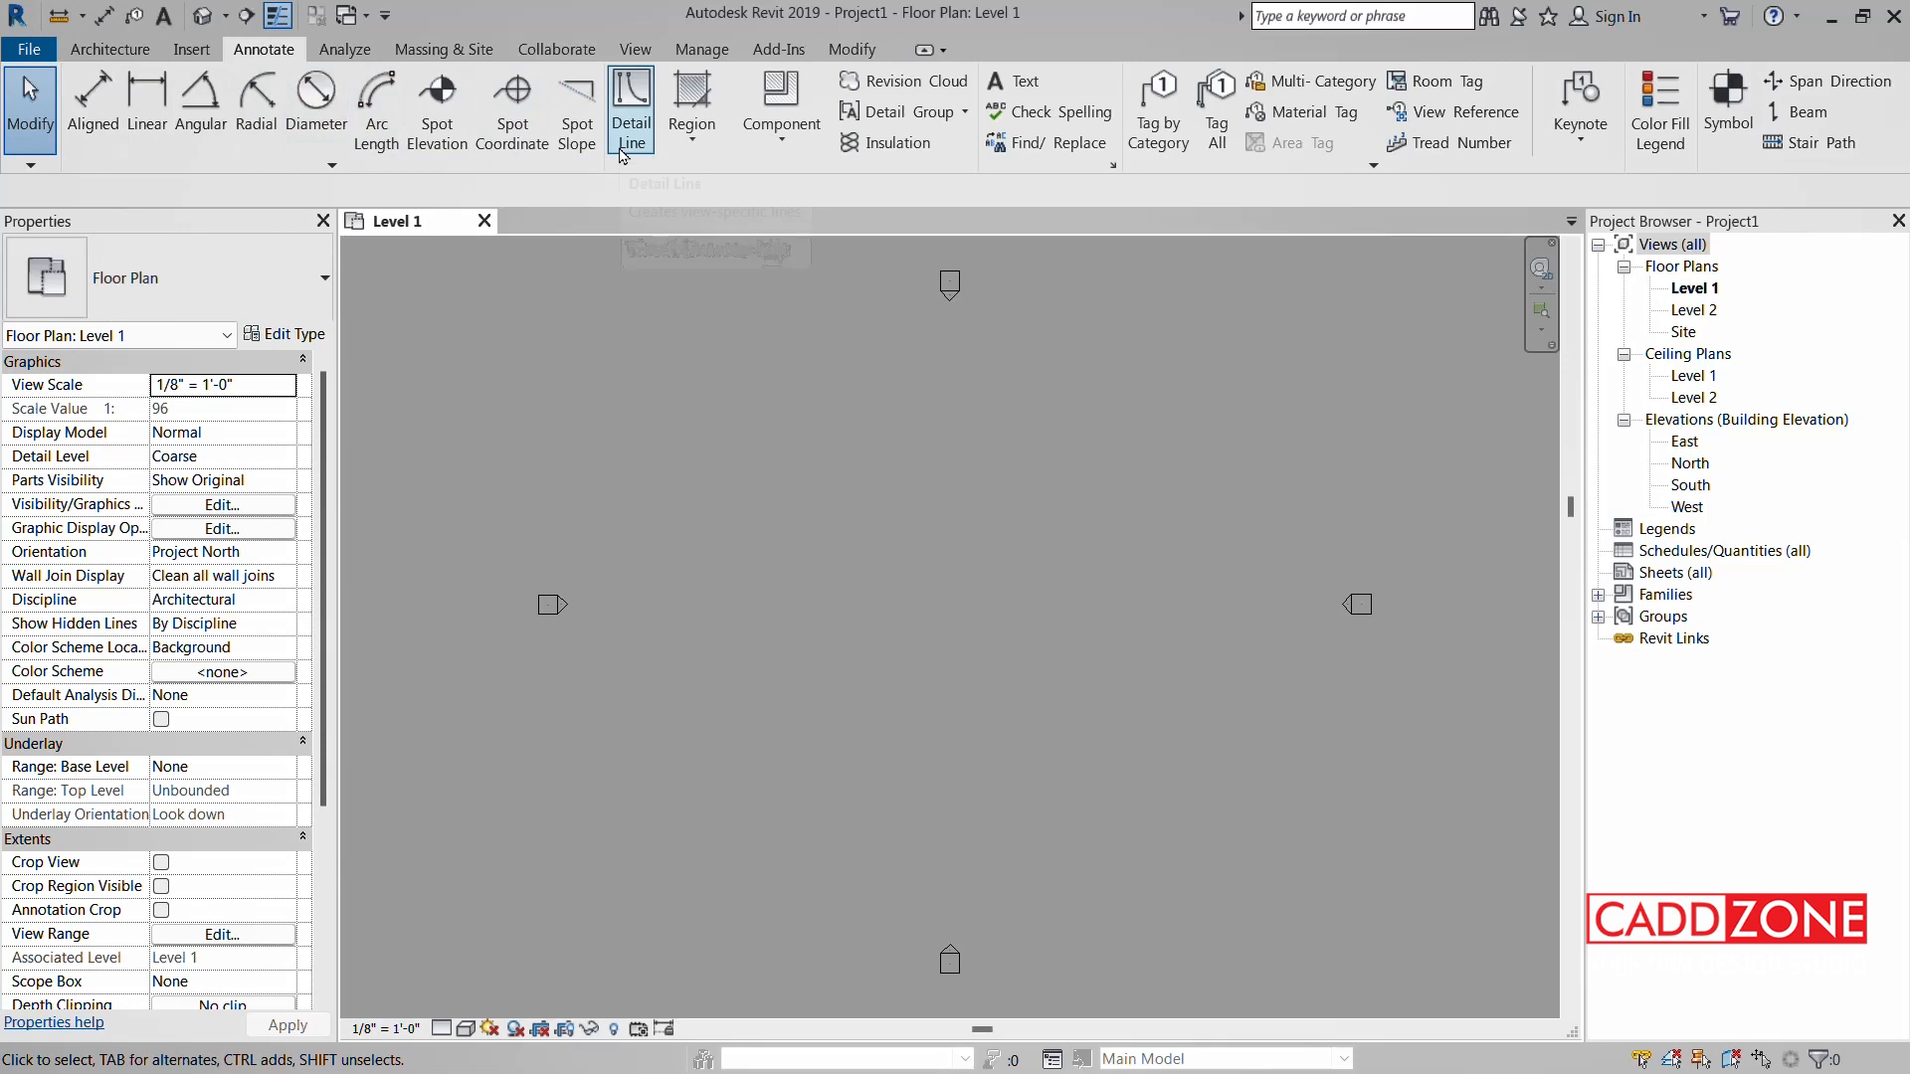
left_click(444, 52)
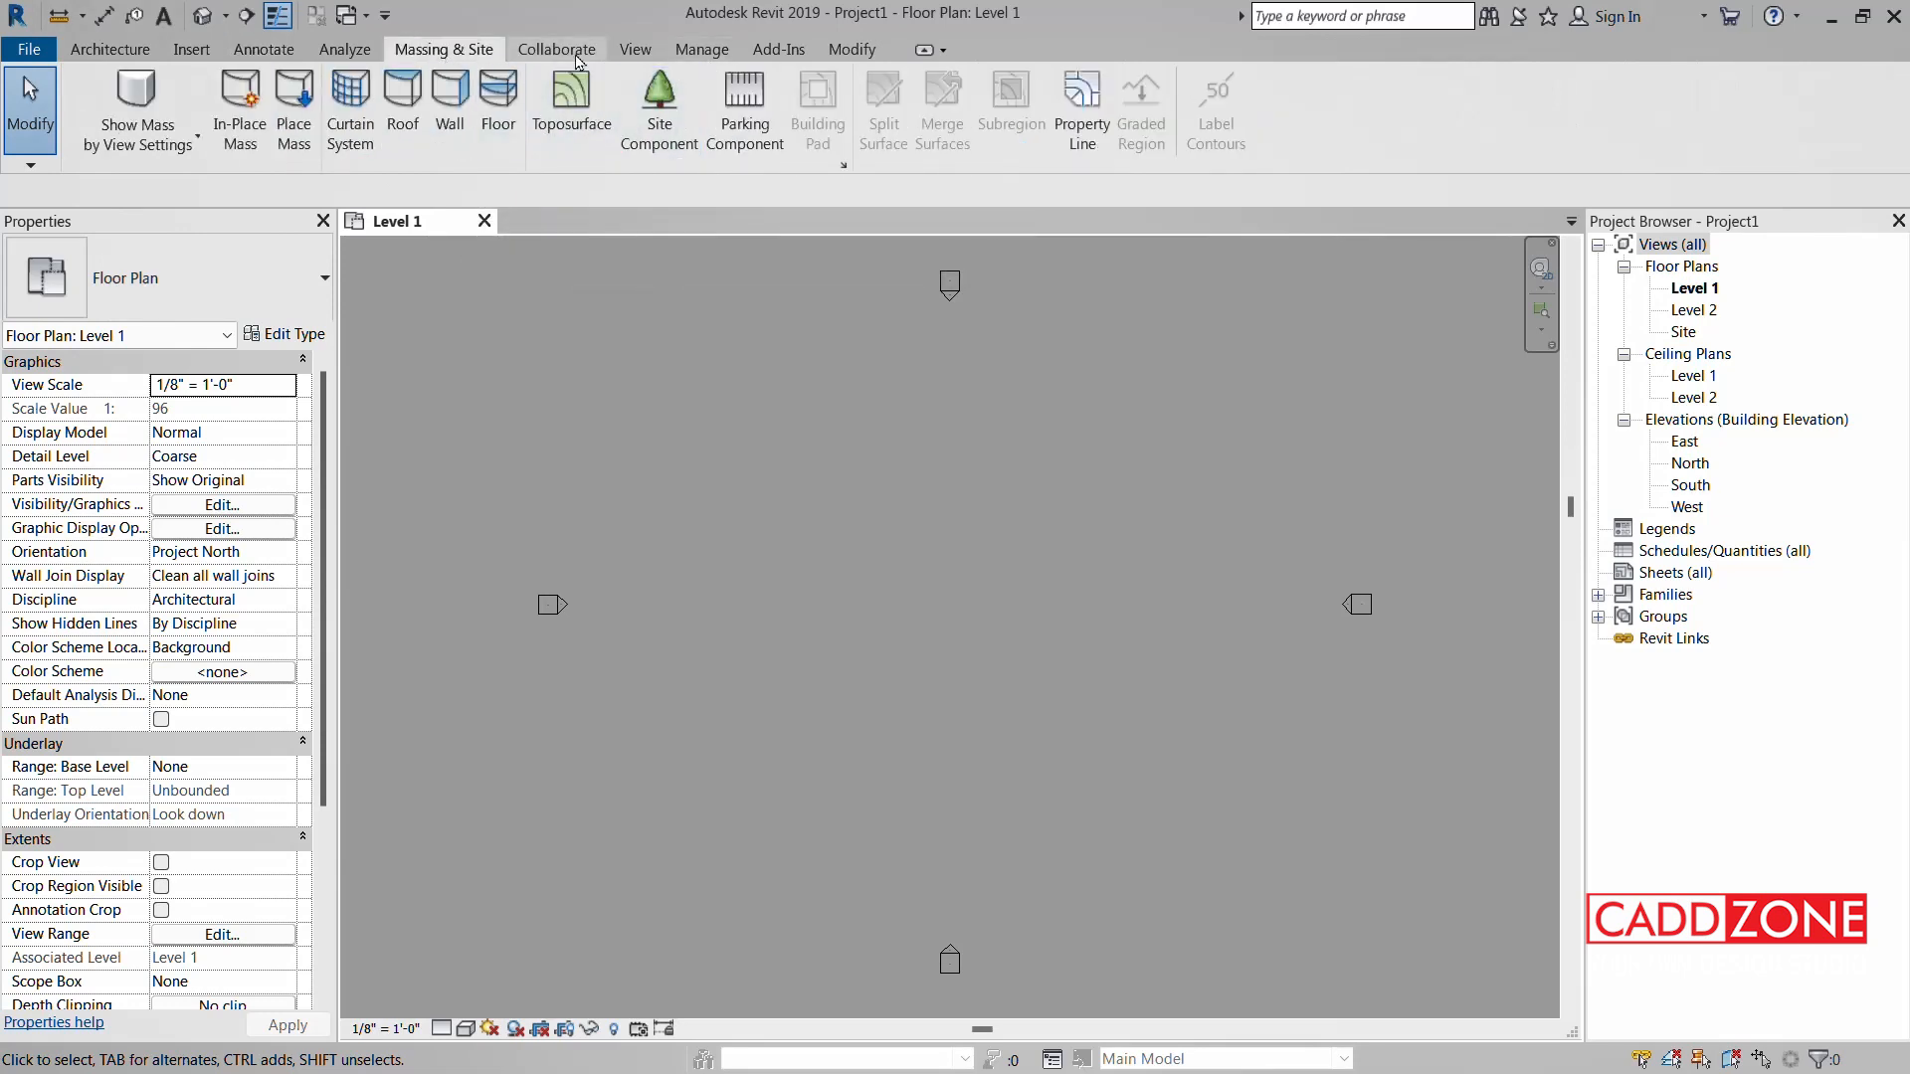
left_click(718, 51)
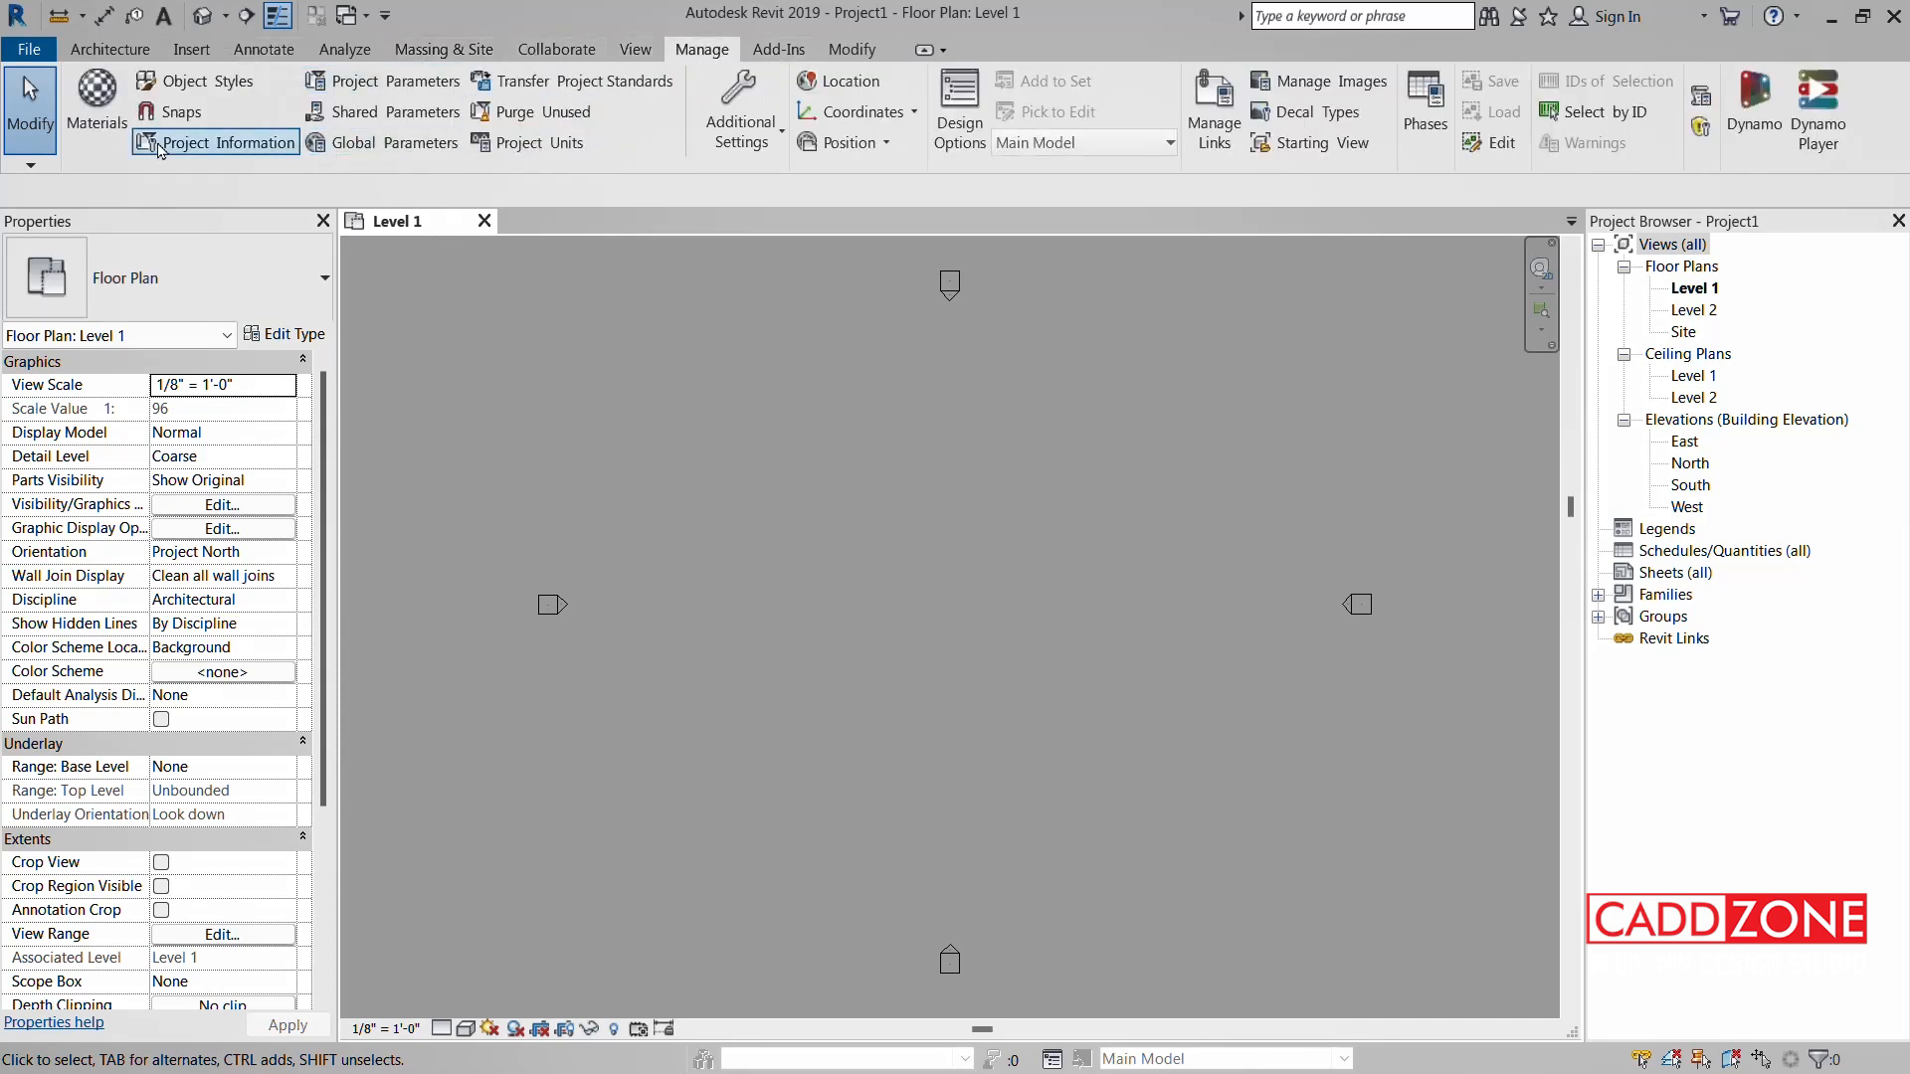
left_click(129, 49)
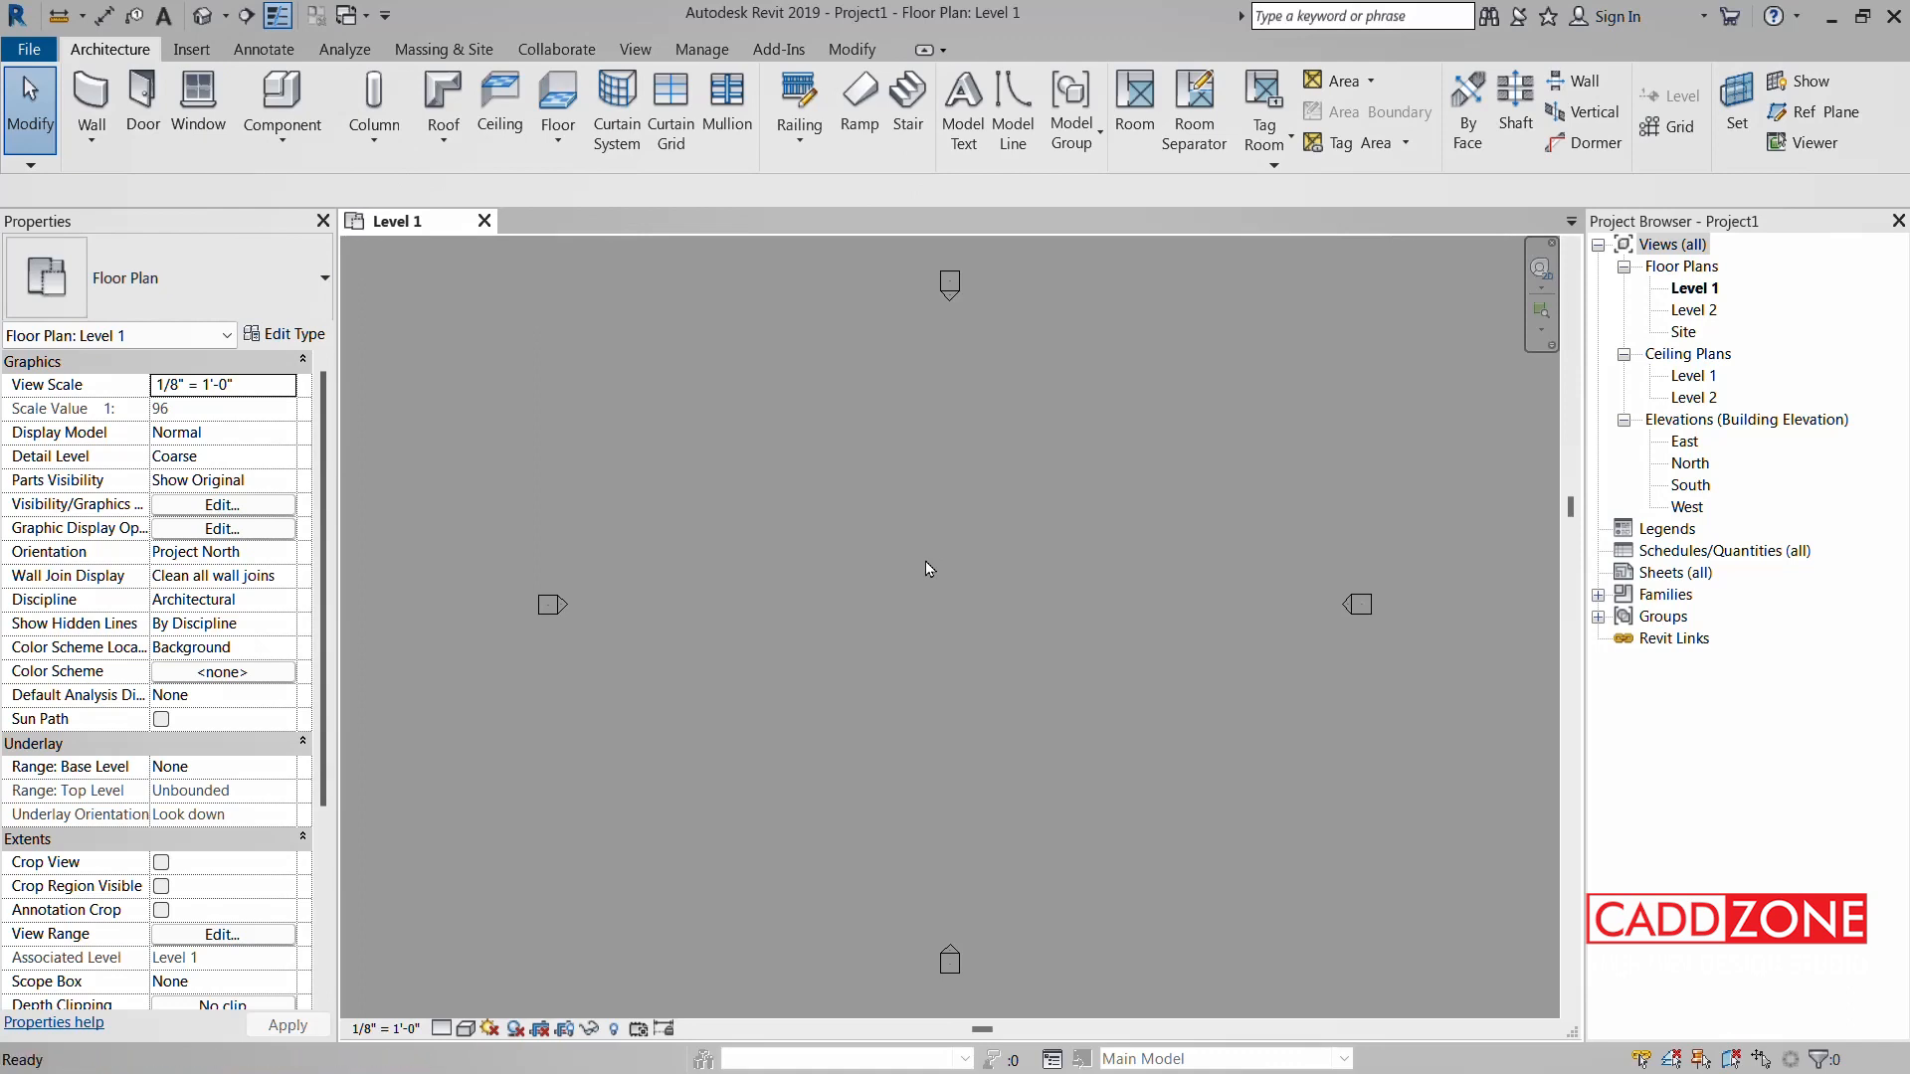
- Start the Wall and Door placement commands in turn, cancelling each without placing an element
key("w")
key("a")
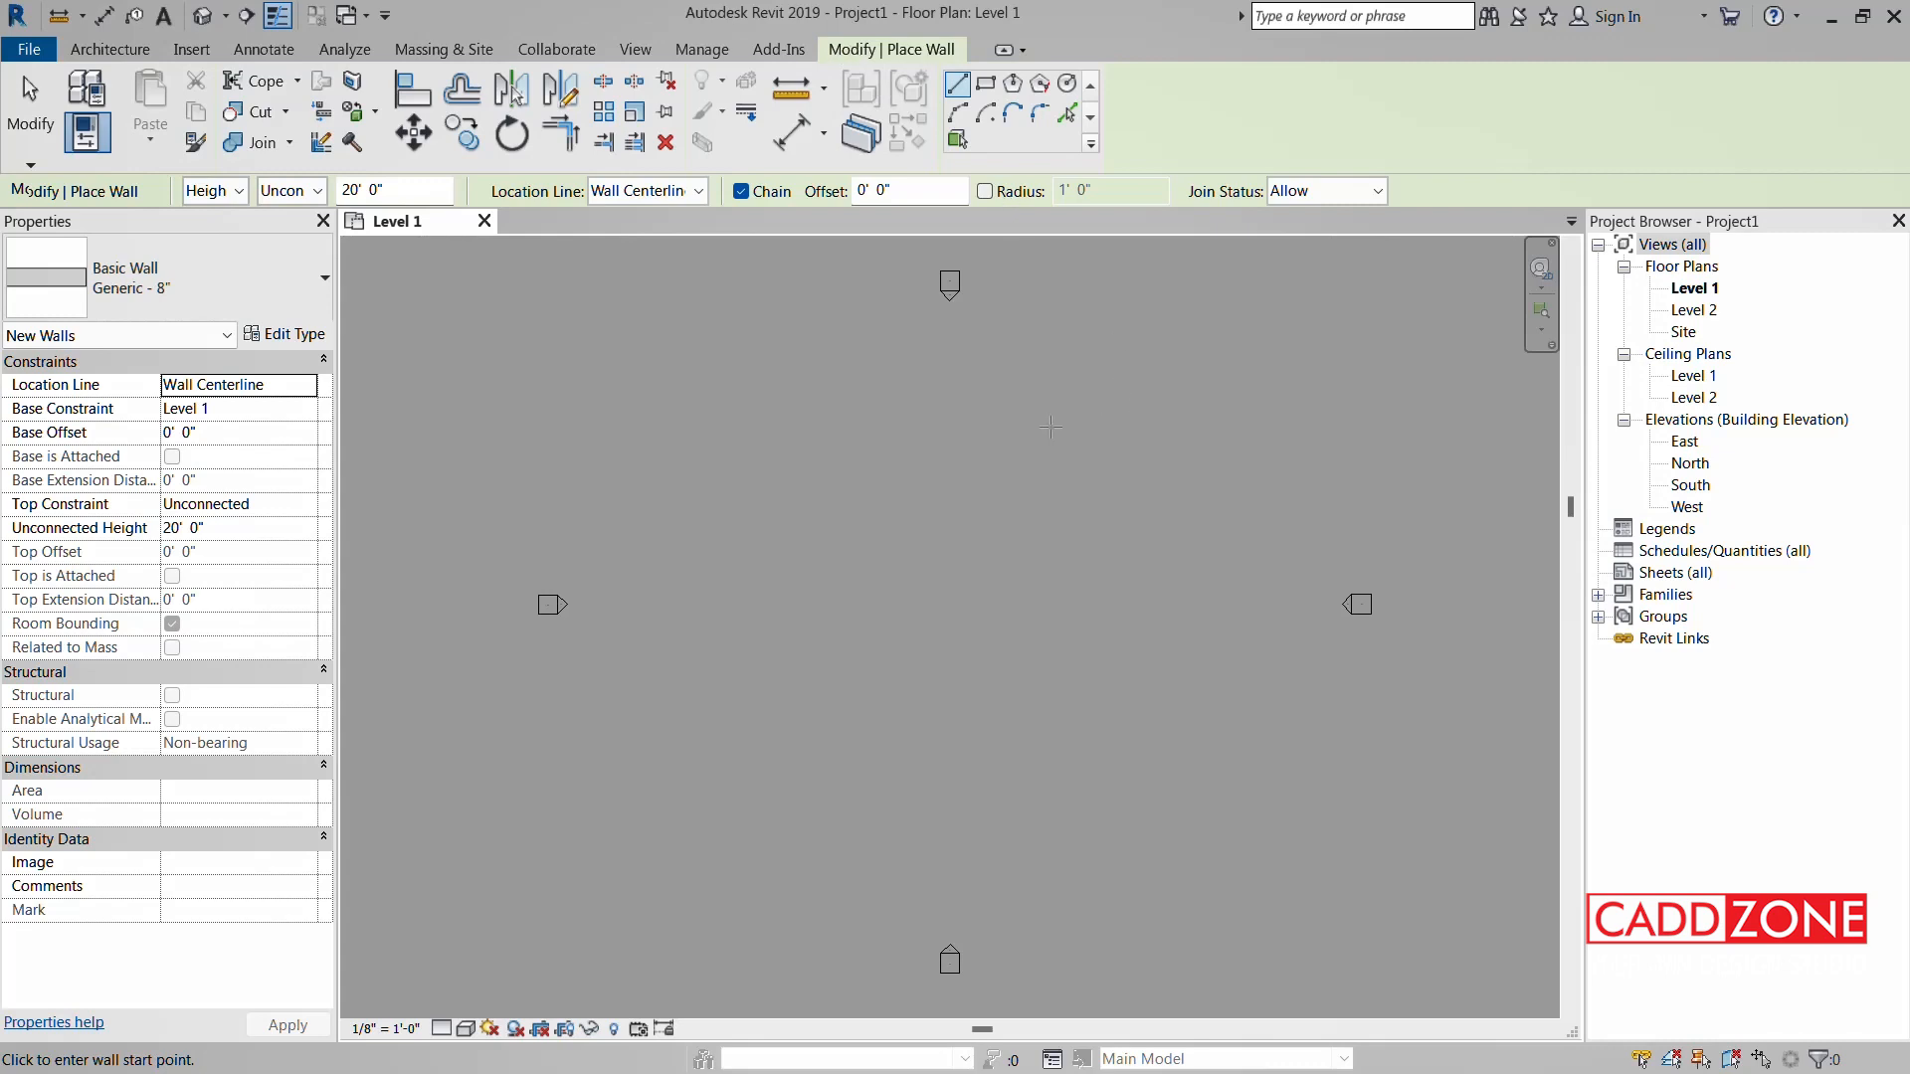
key("Escape")
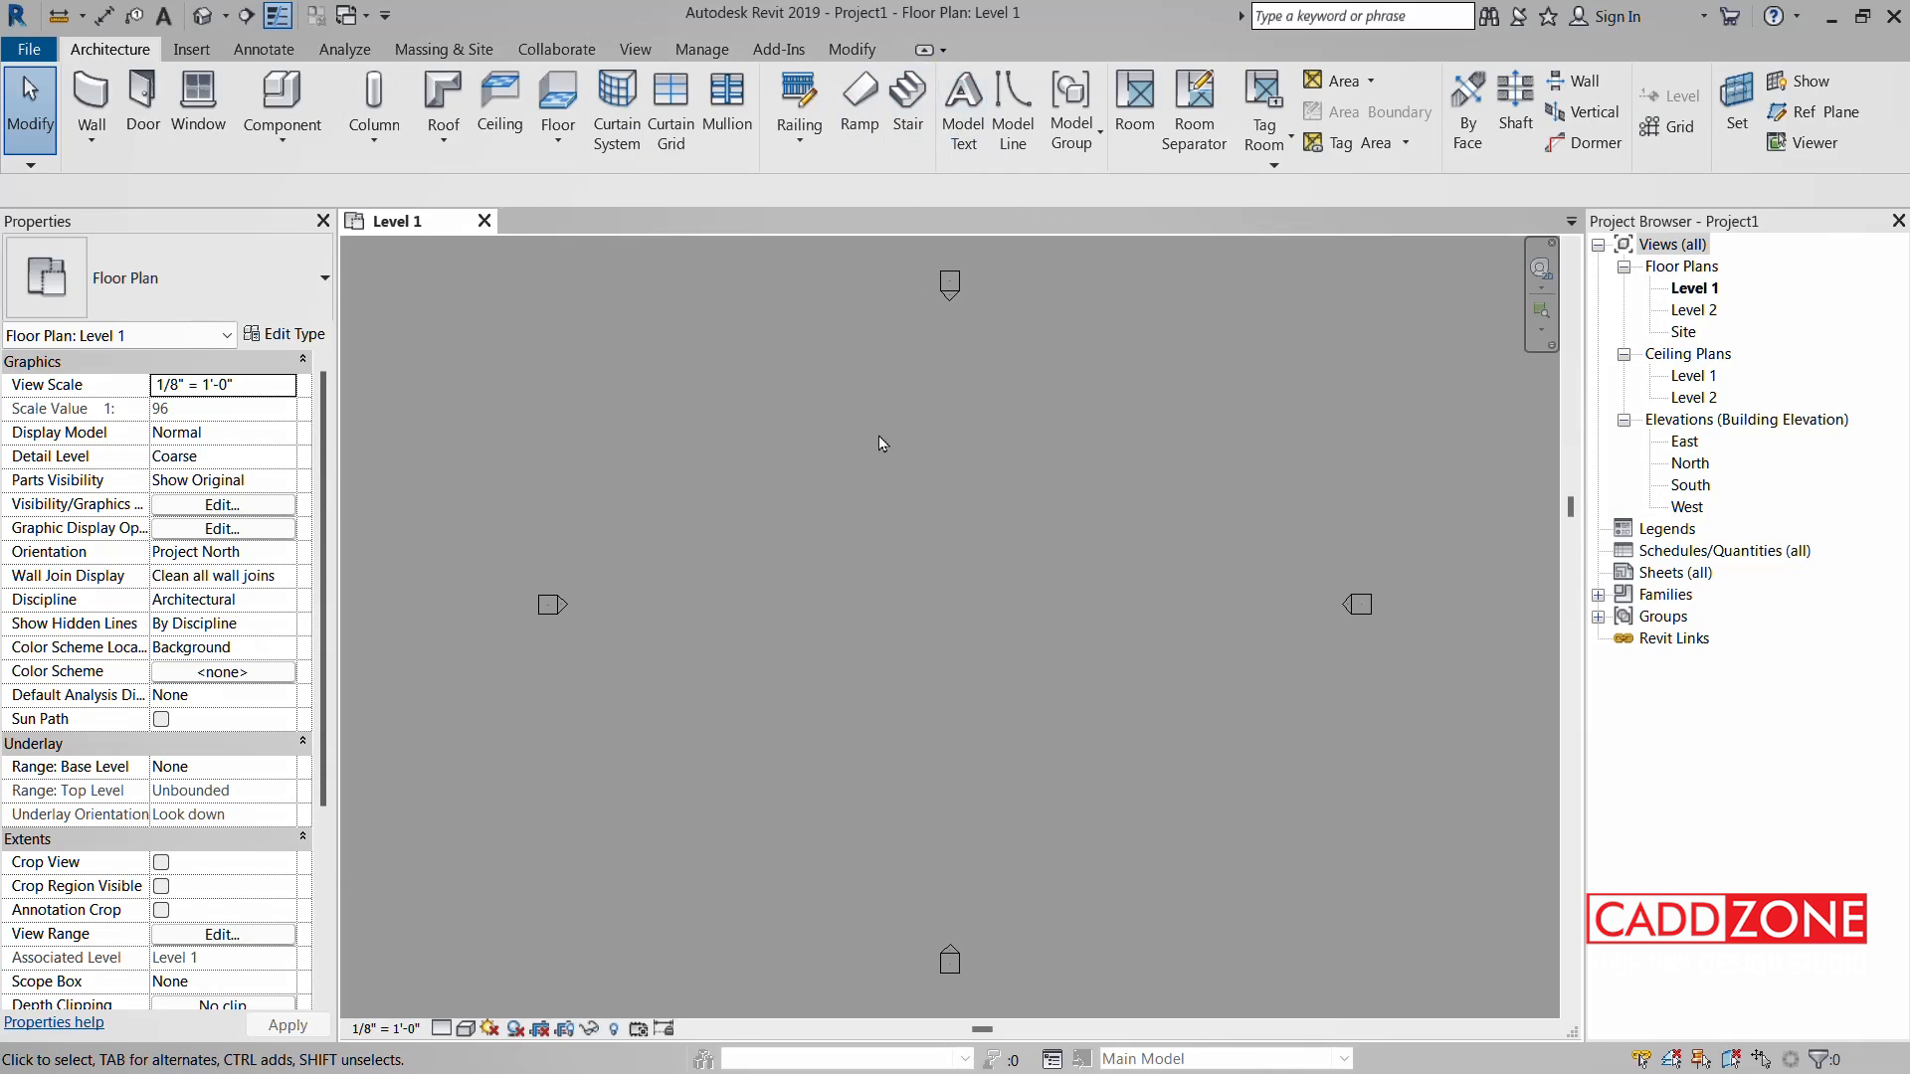
key("d")
key("r")
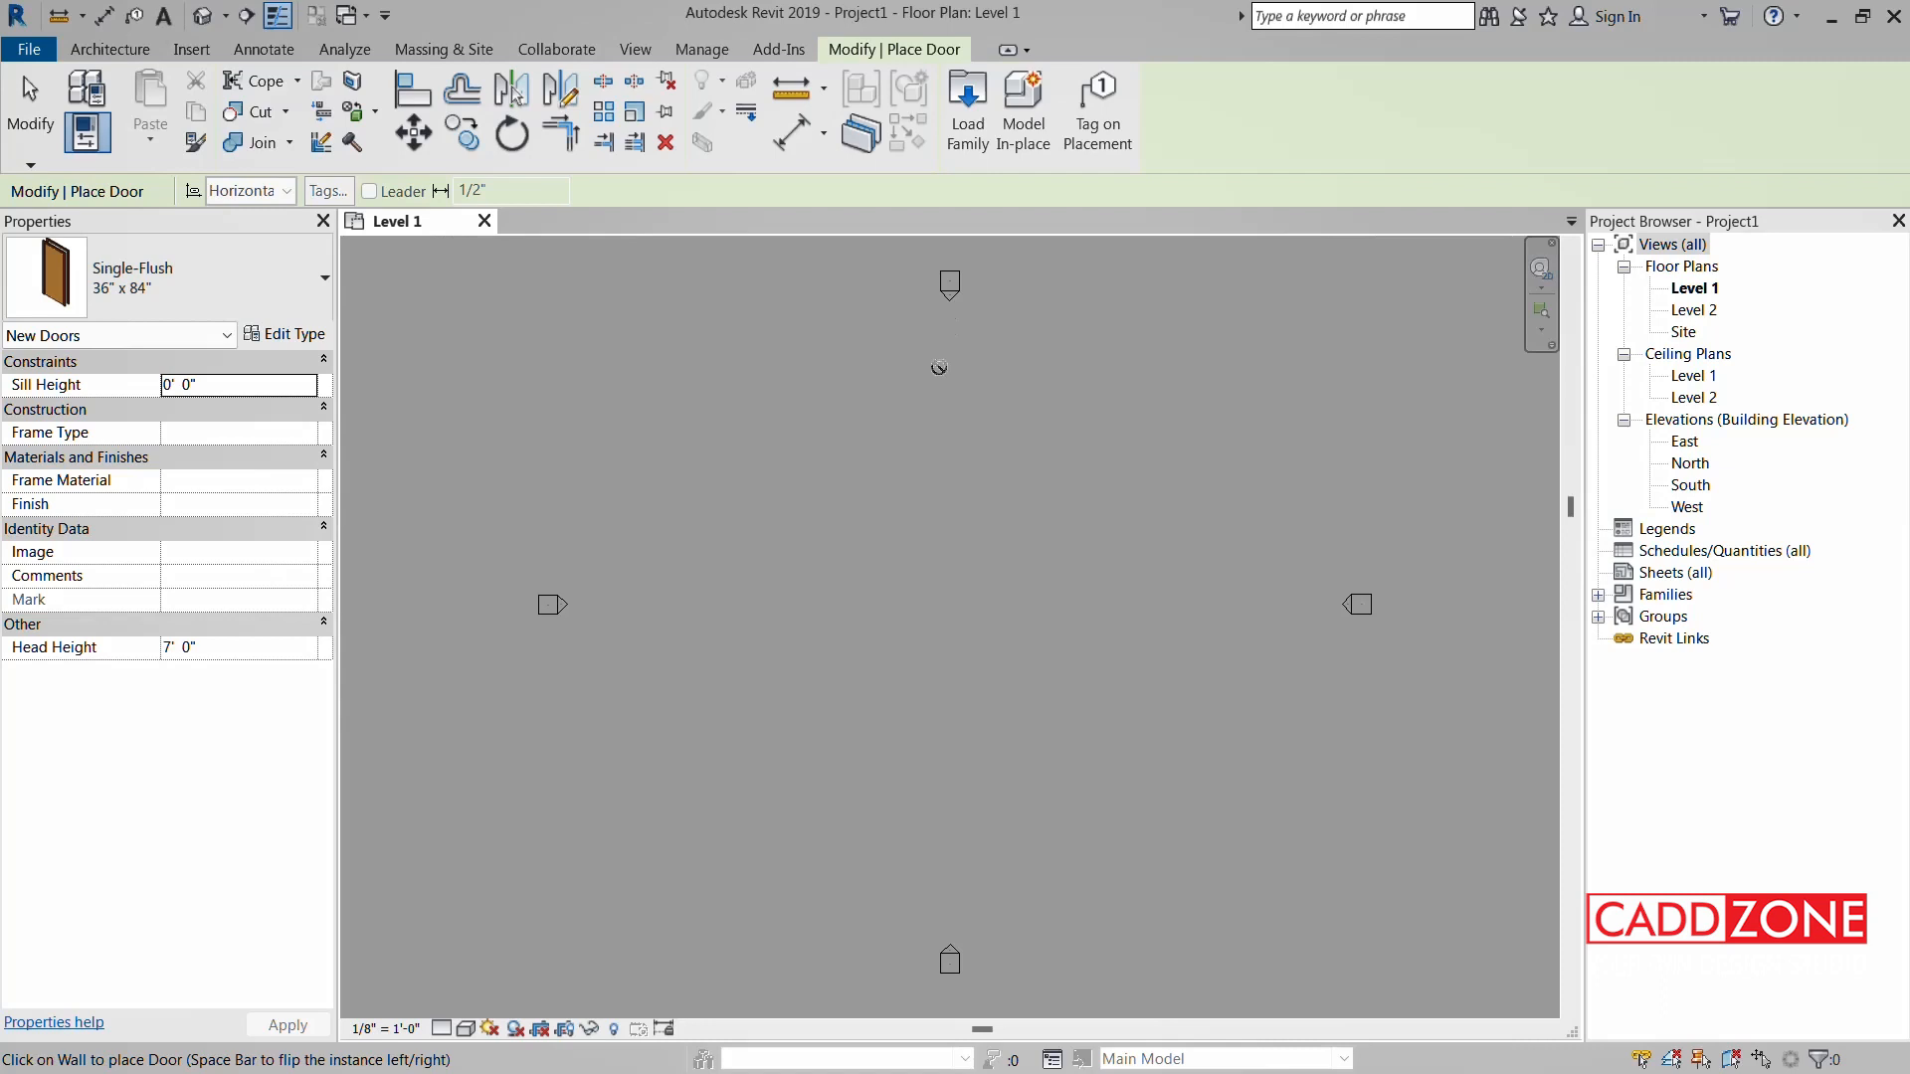
key("Escape")
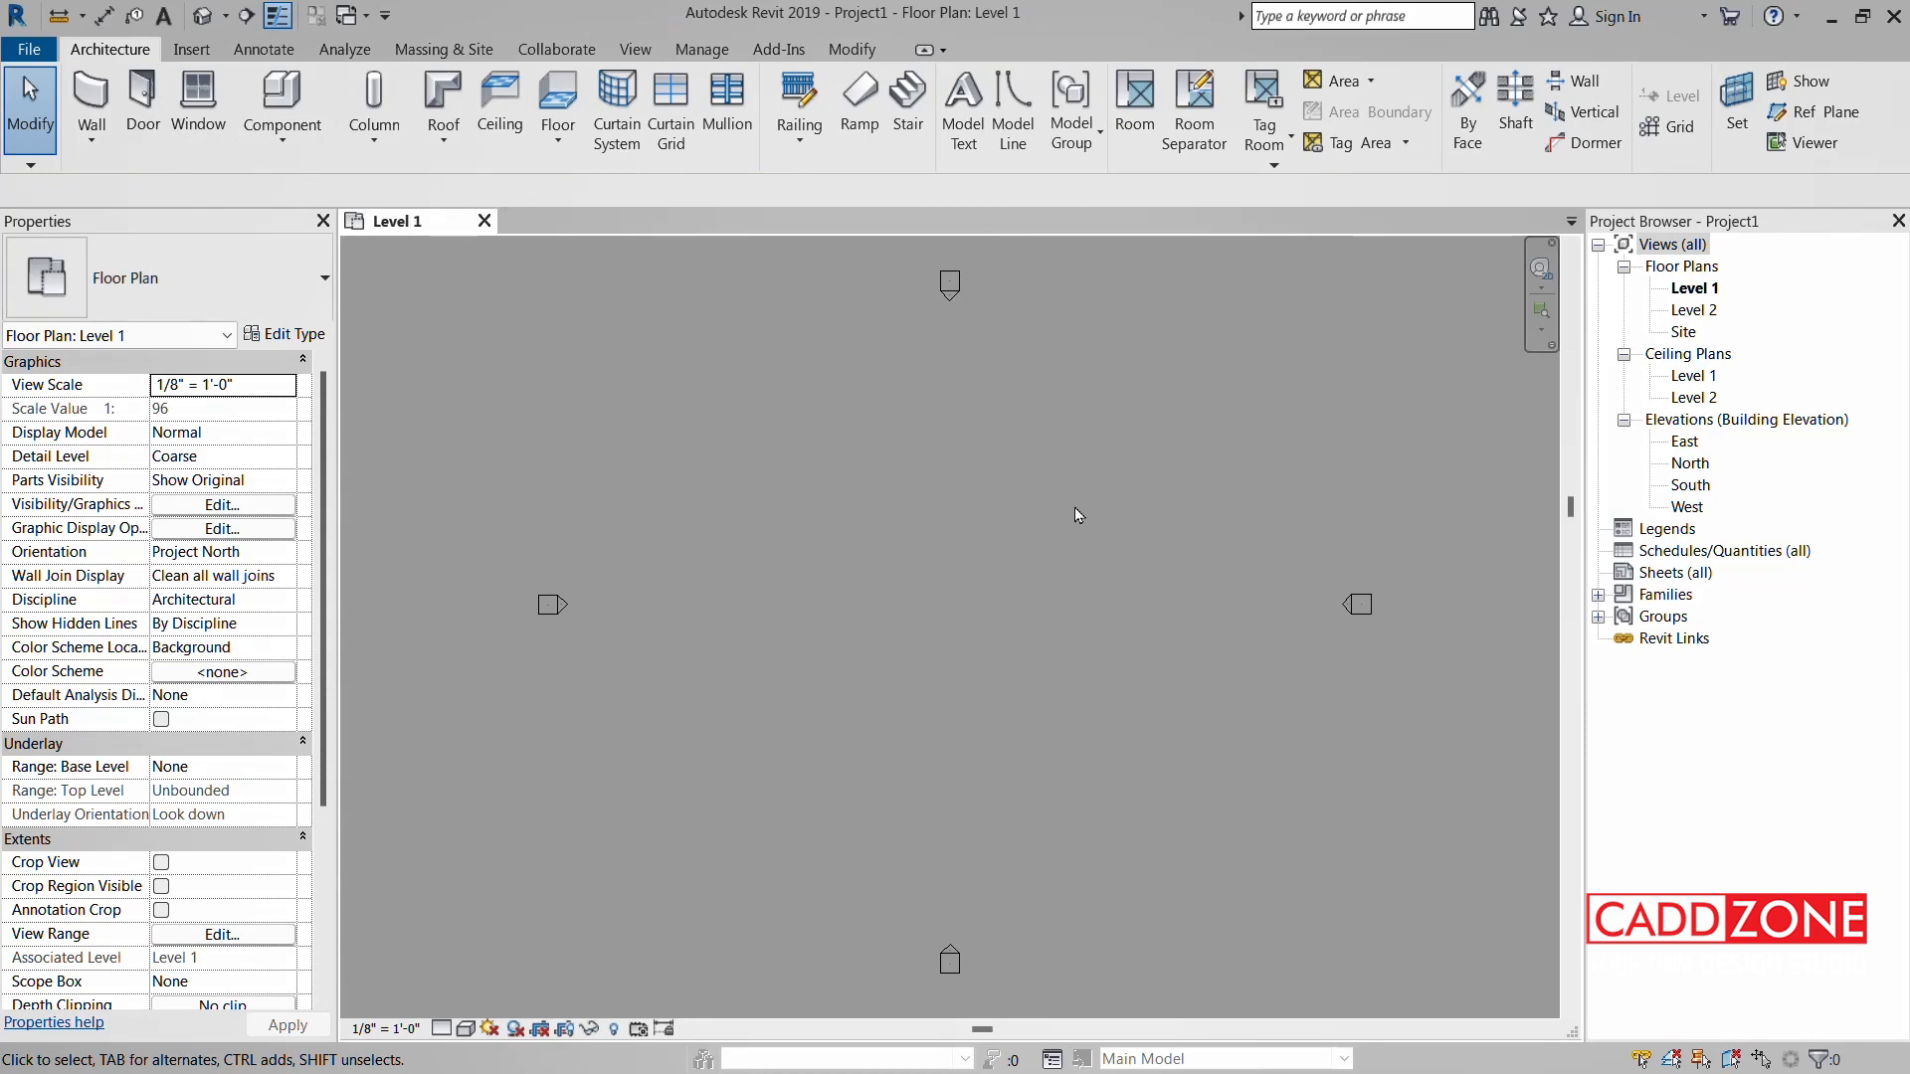
- Start the Wall tool and review its Depth/Height choices and the level options for the wall's top constraint
key("w")
key("a")
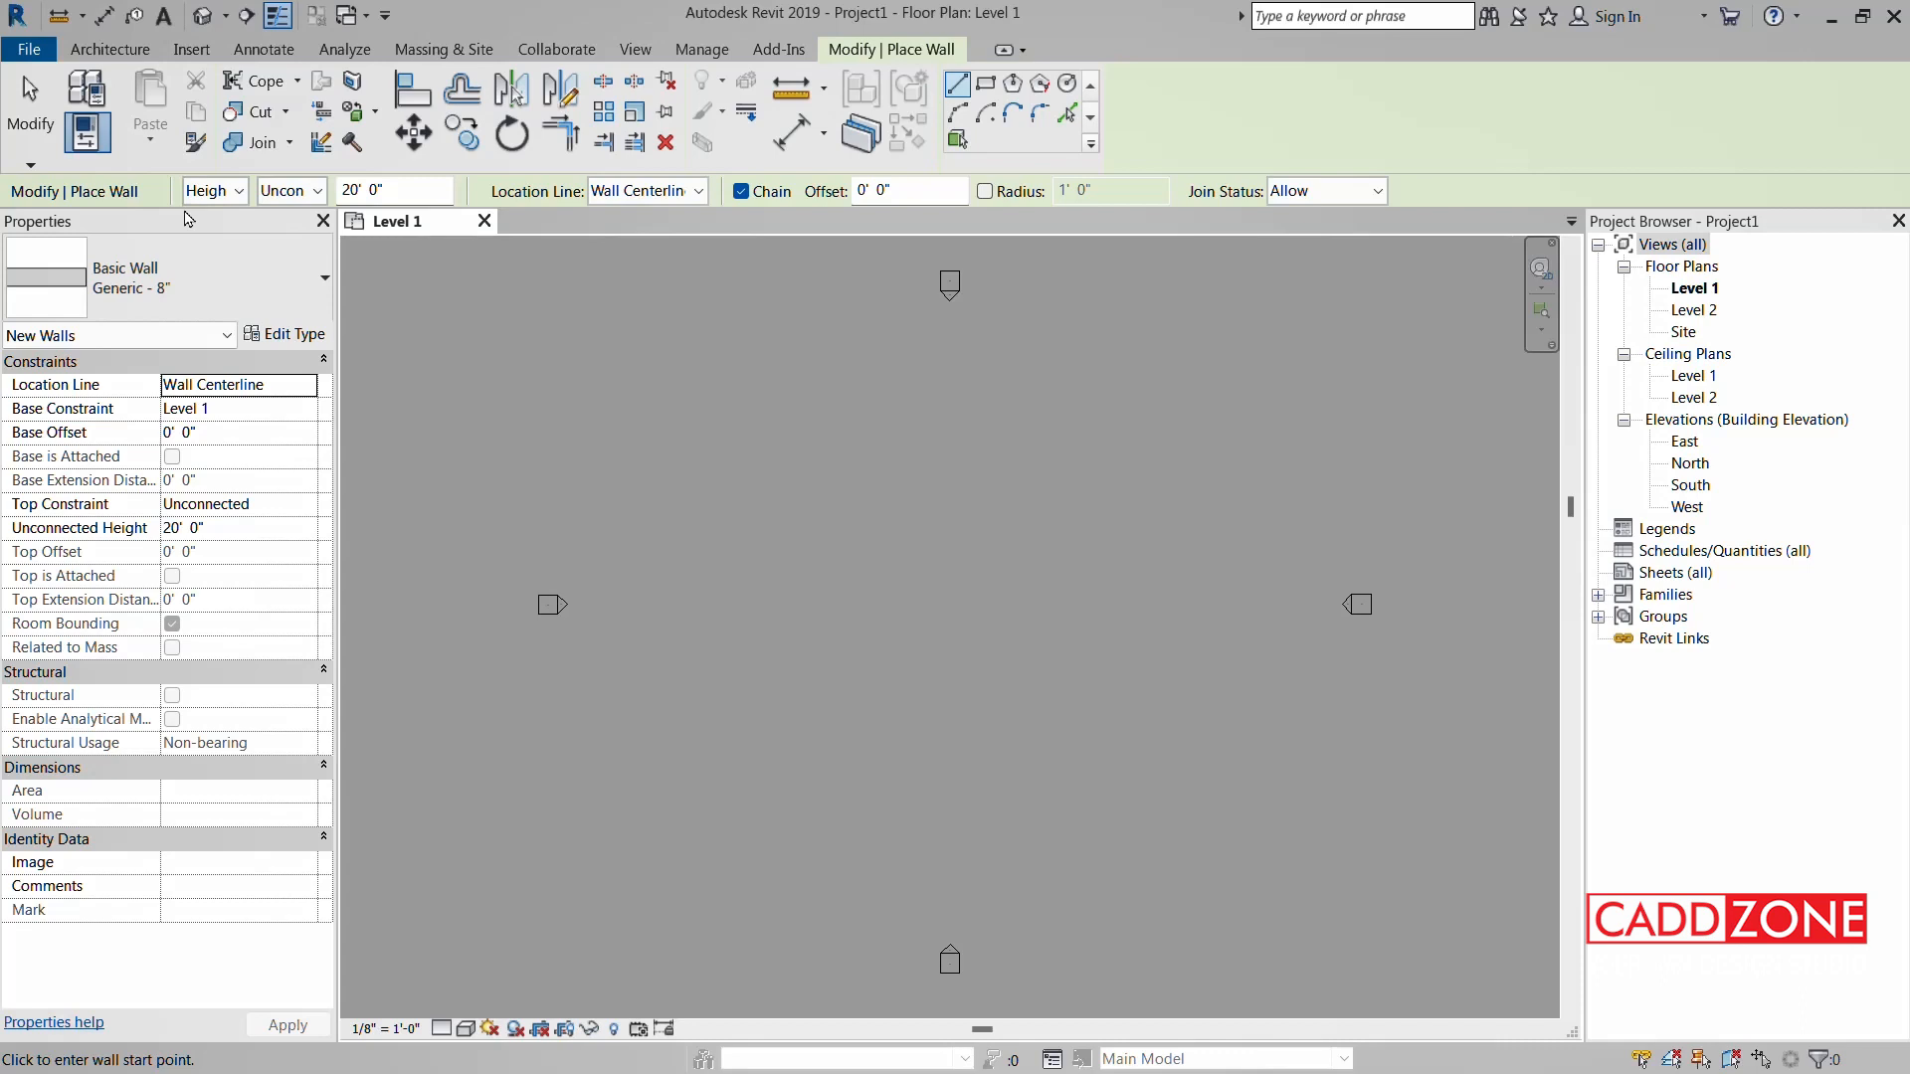
left_click(239, 191)
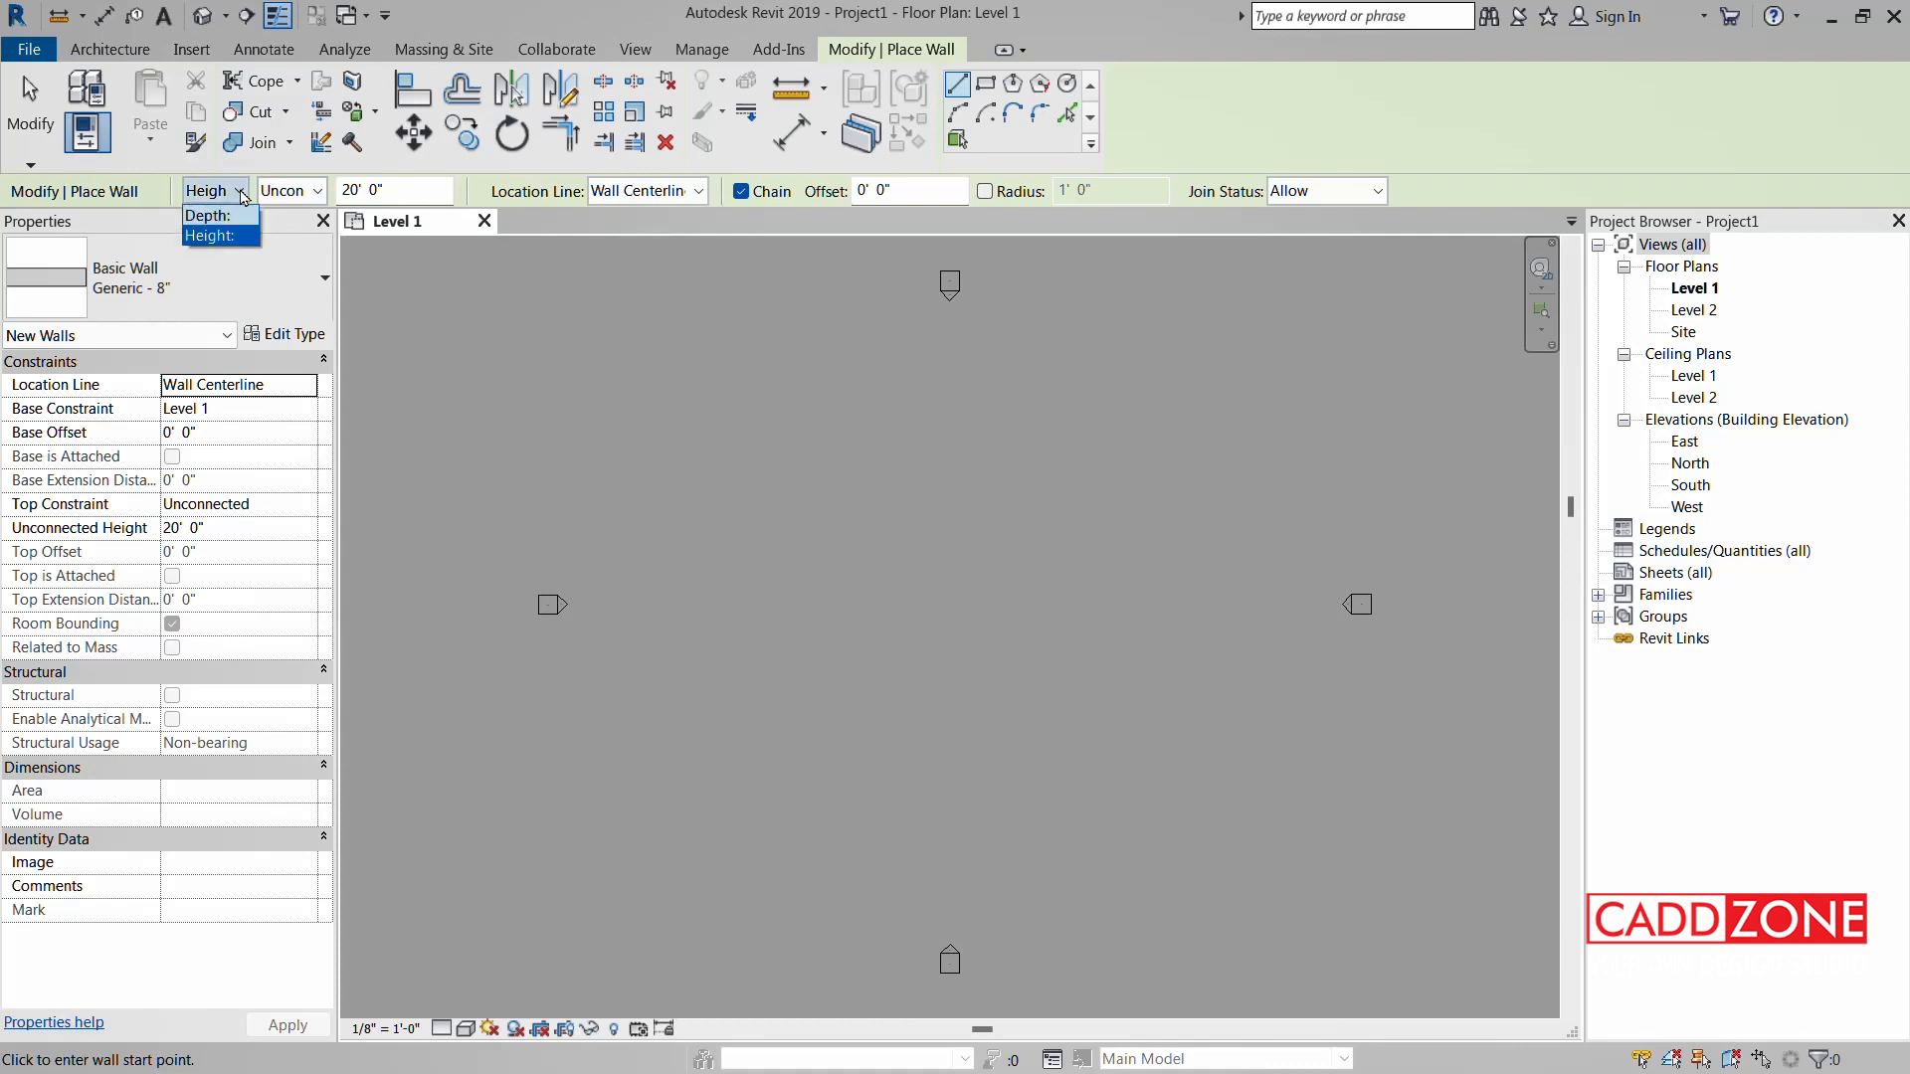
left_click(285, 166)
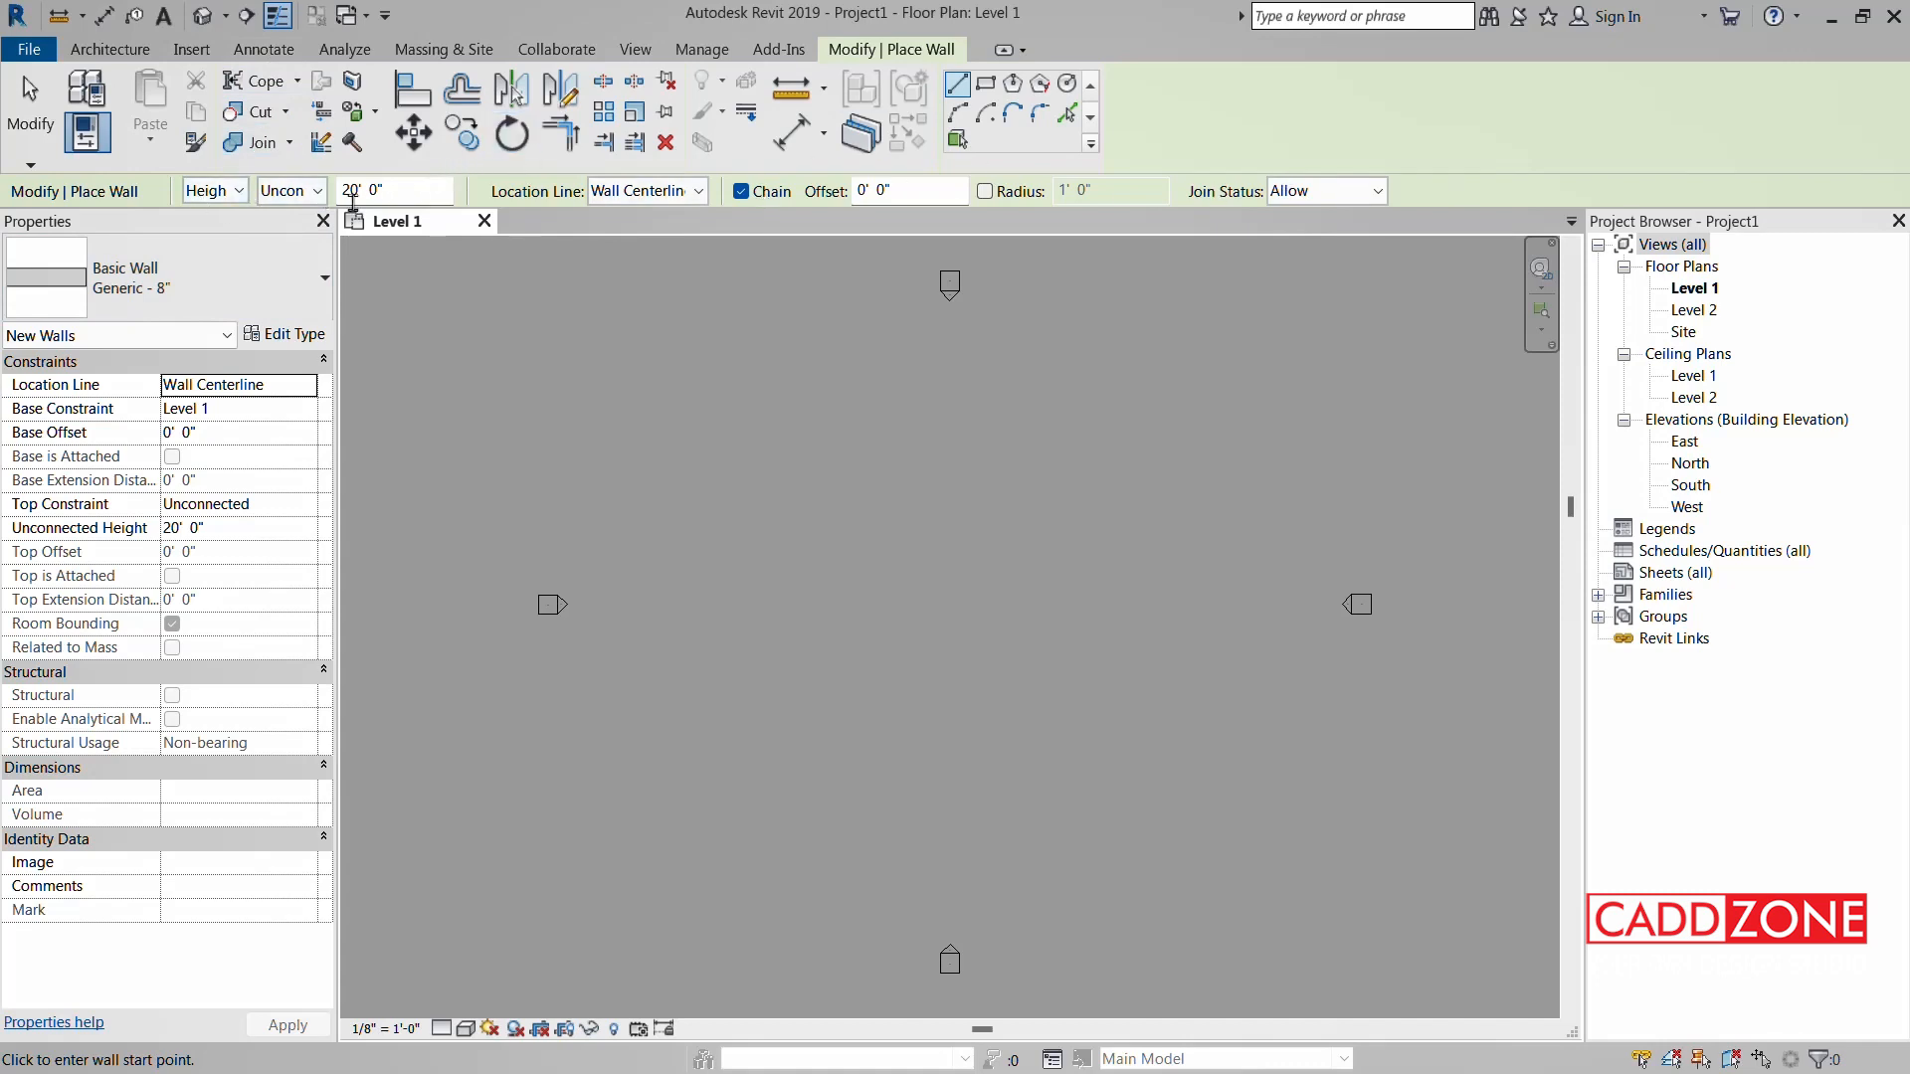
left_click(318, 191)
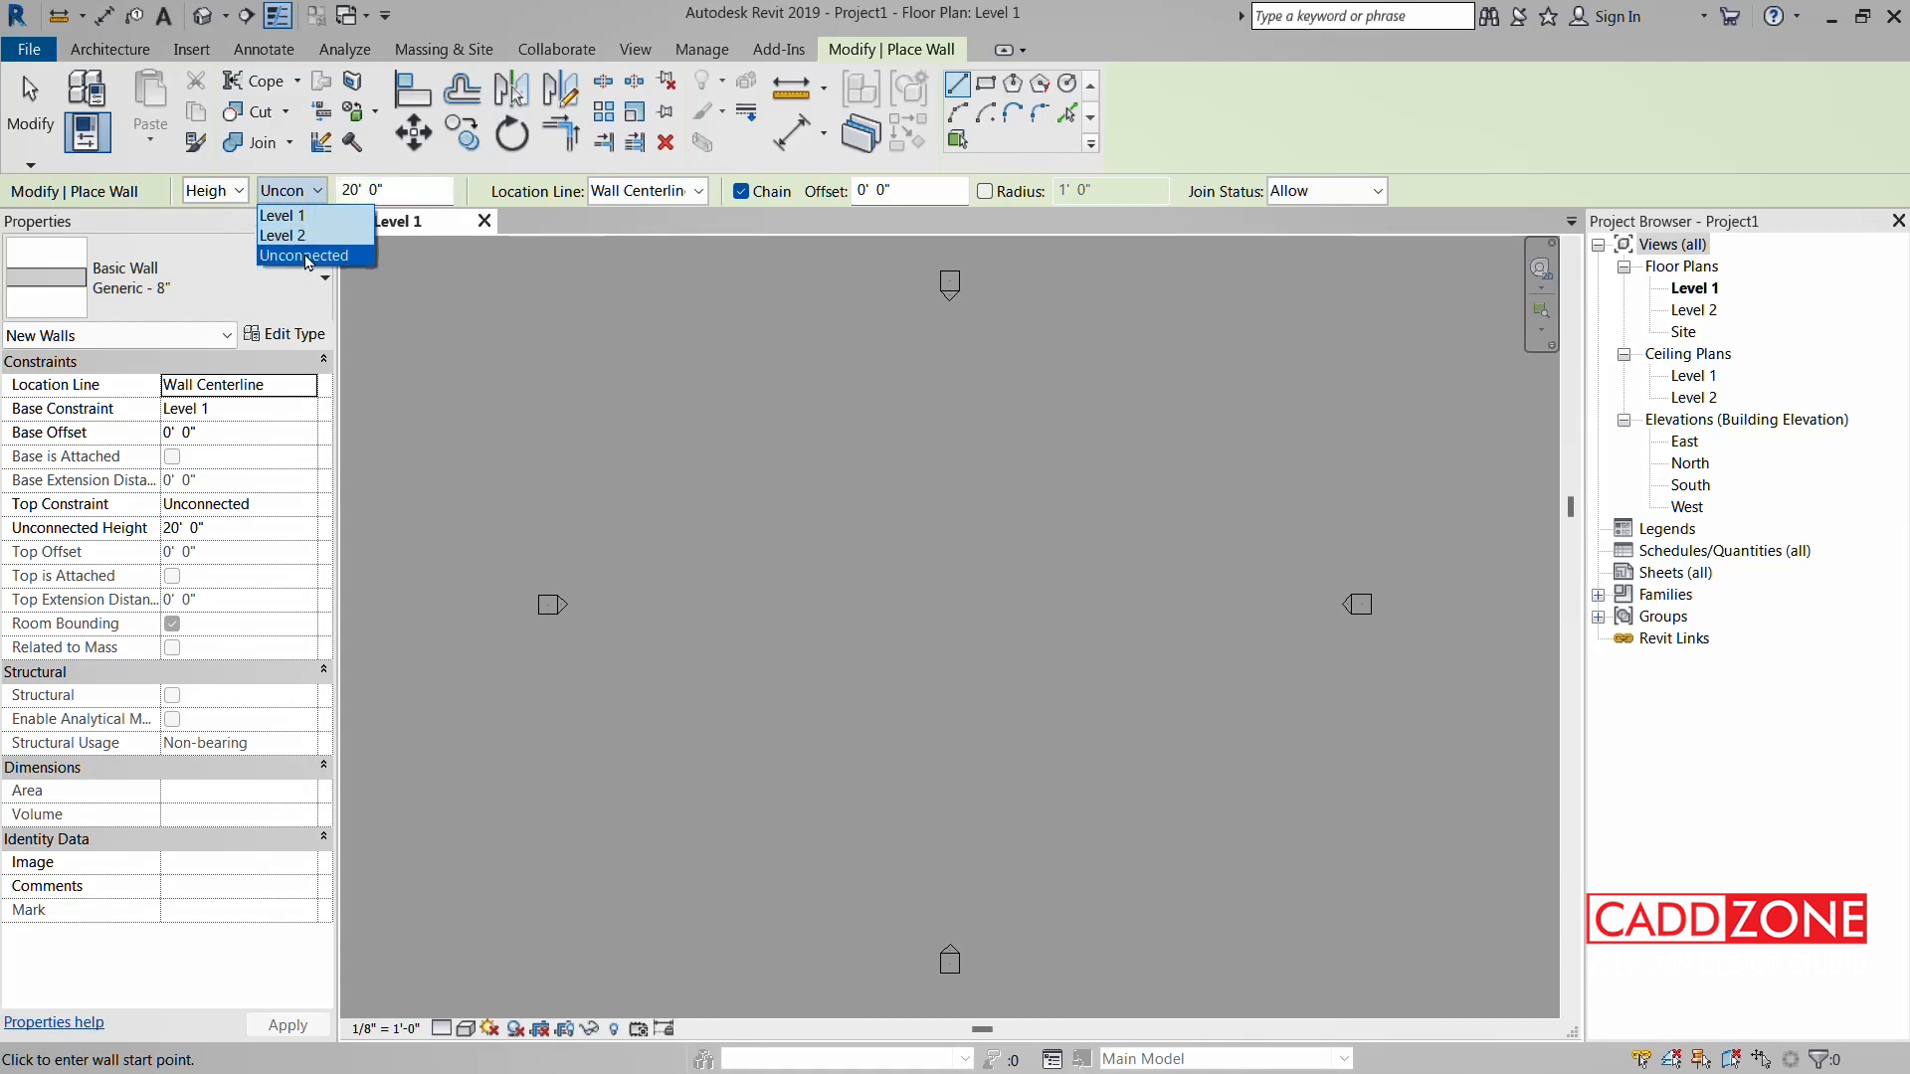
left_click(570, 291)
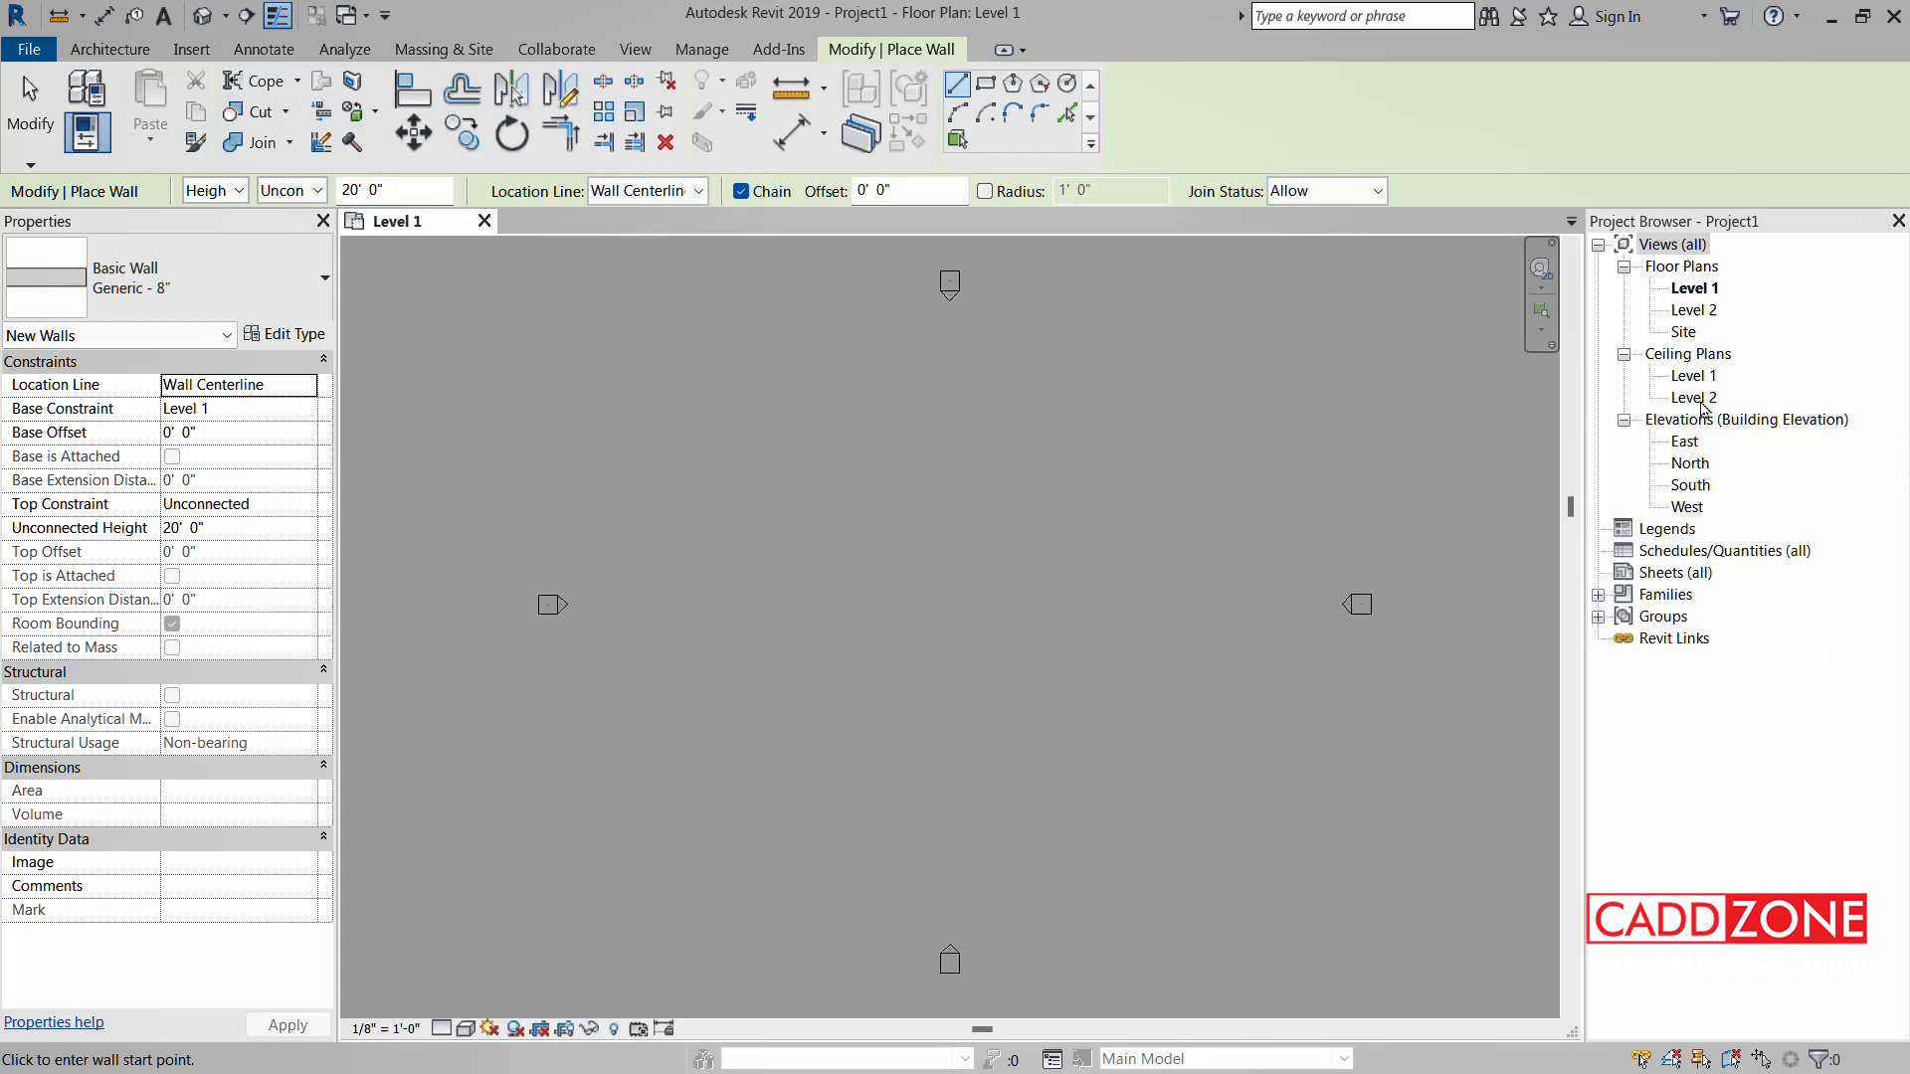
- Close the Properties palette and Project Browser, restore both from the drawing area's context options, and end the Wall command
left_click(323, 222)
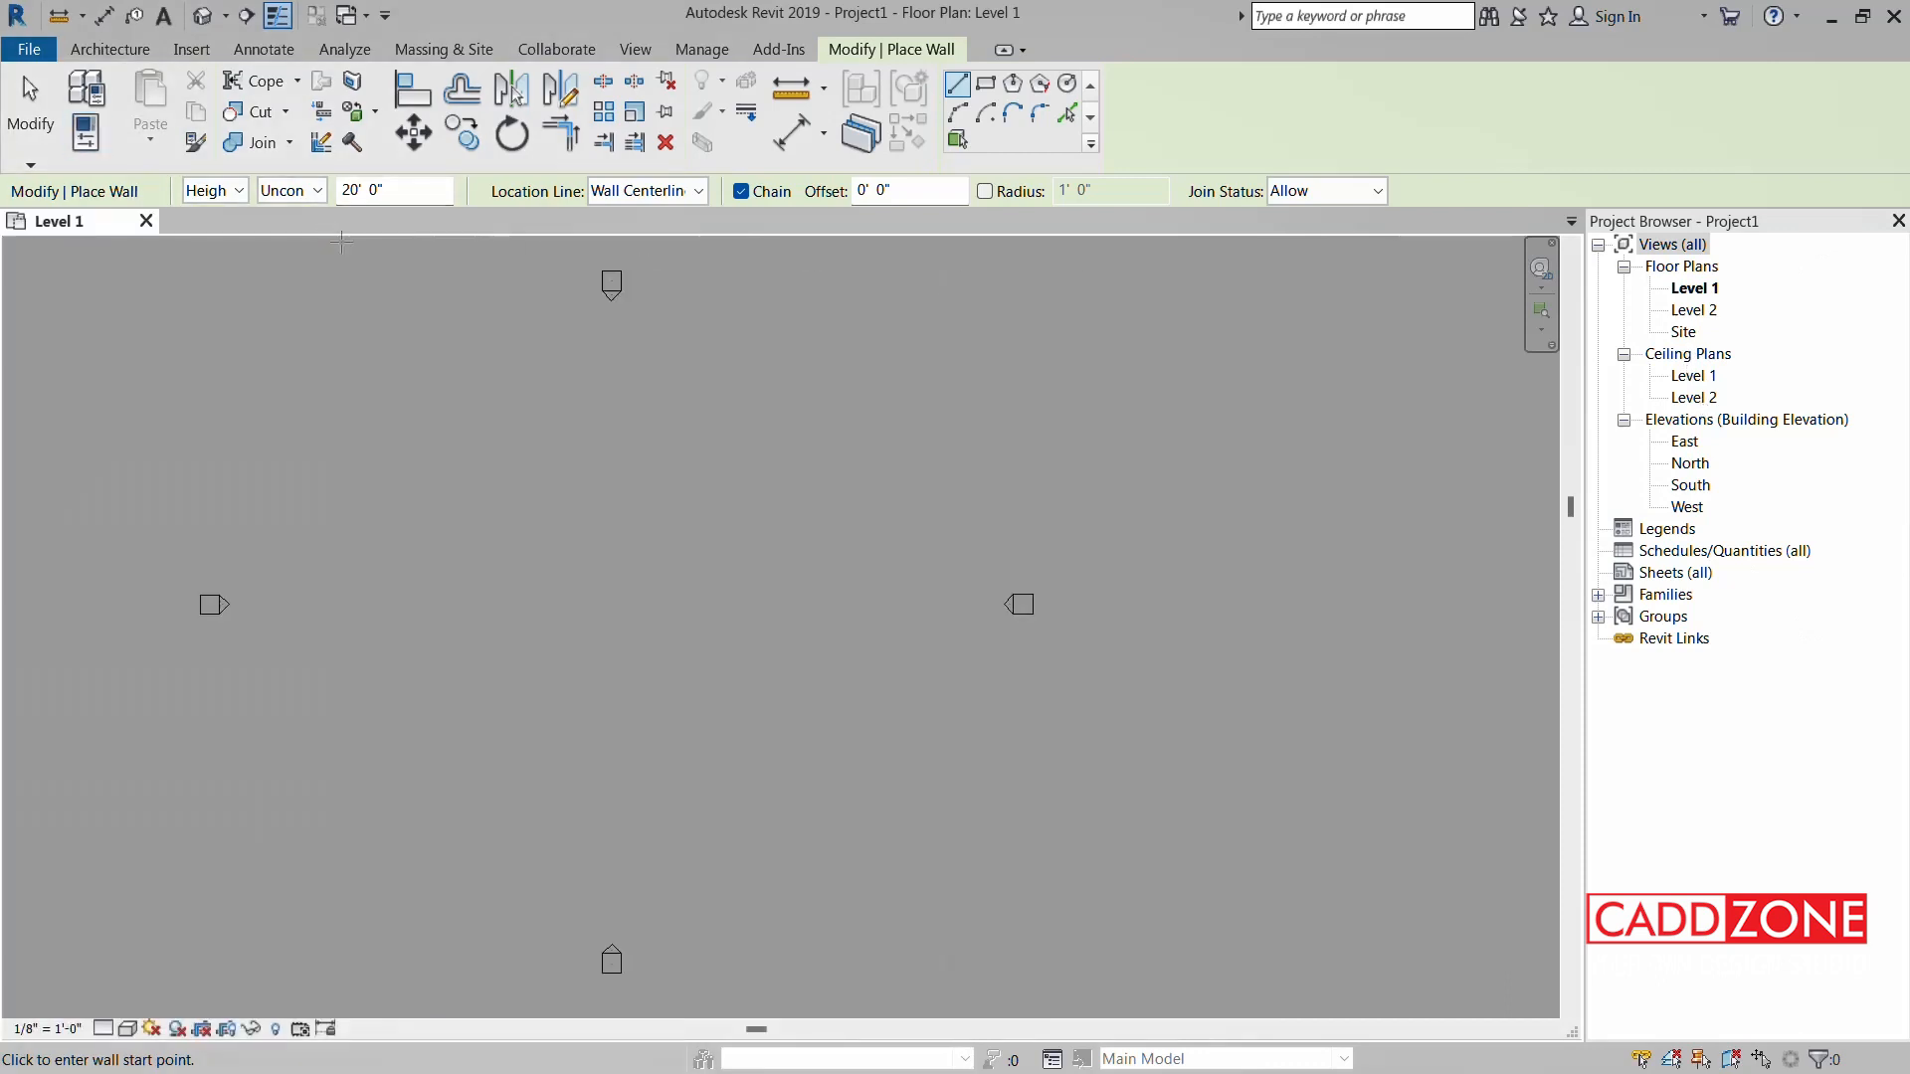
left_click(1898, 221)
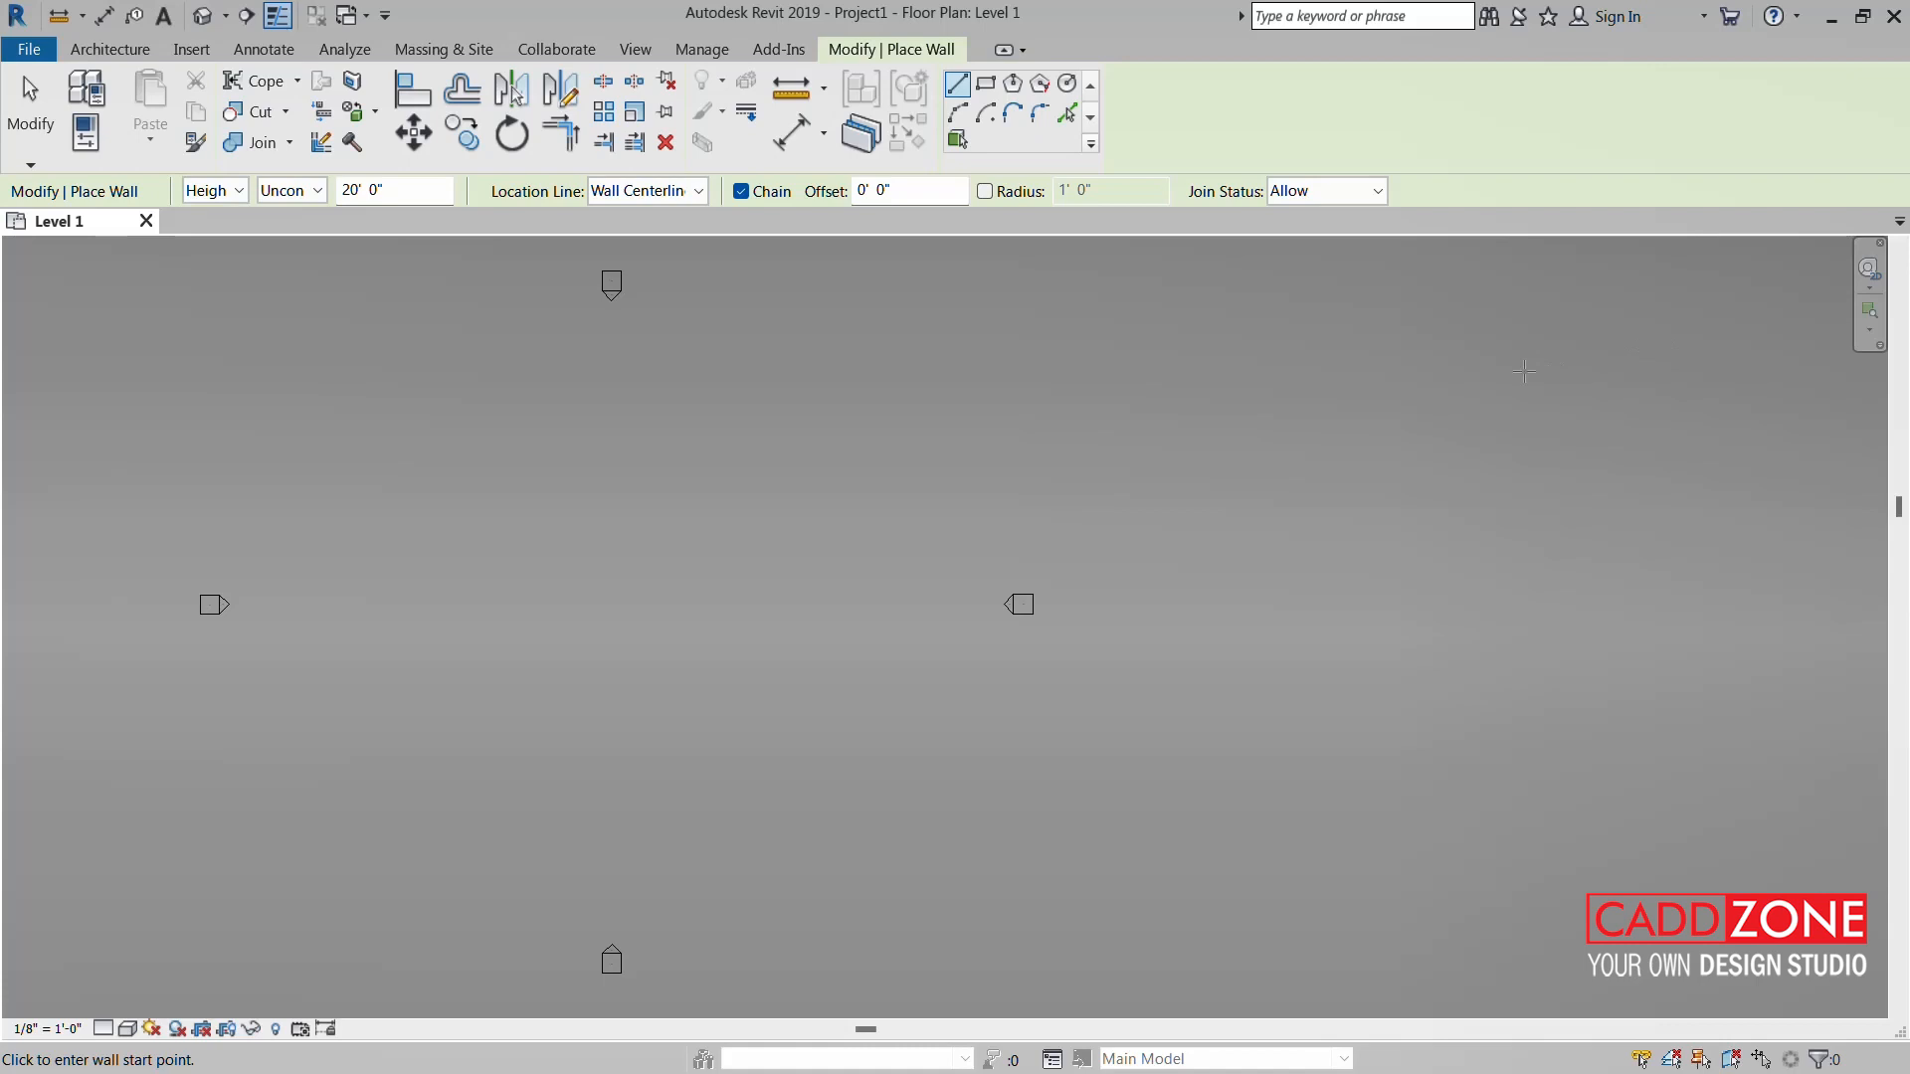
right_click(1363, 423)
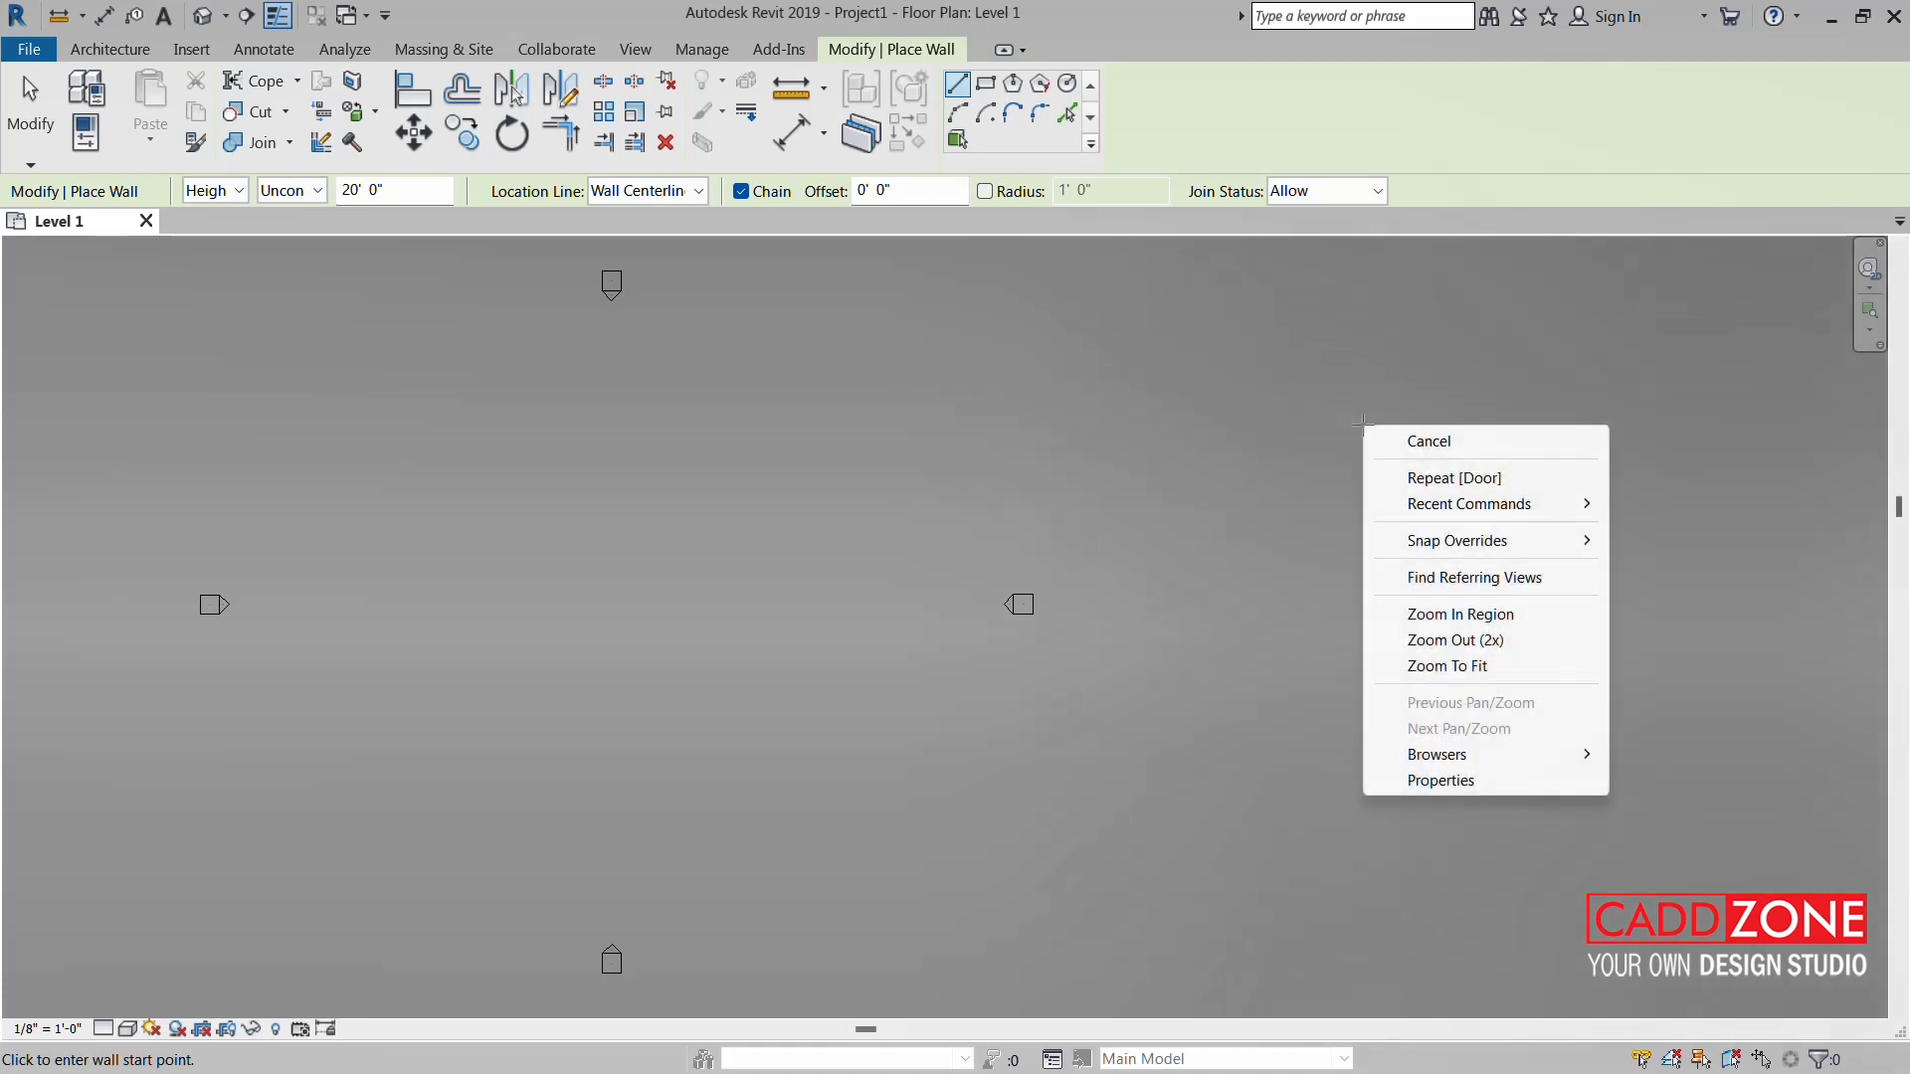
left_click(1452, 781)
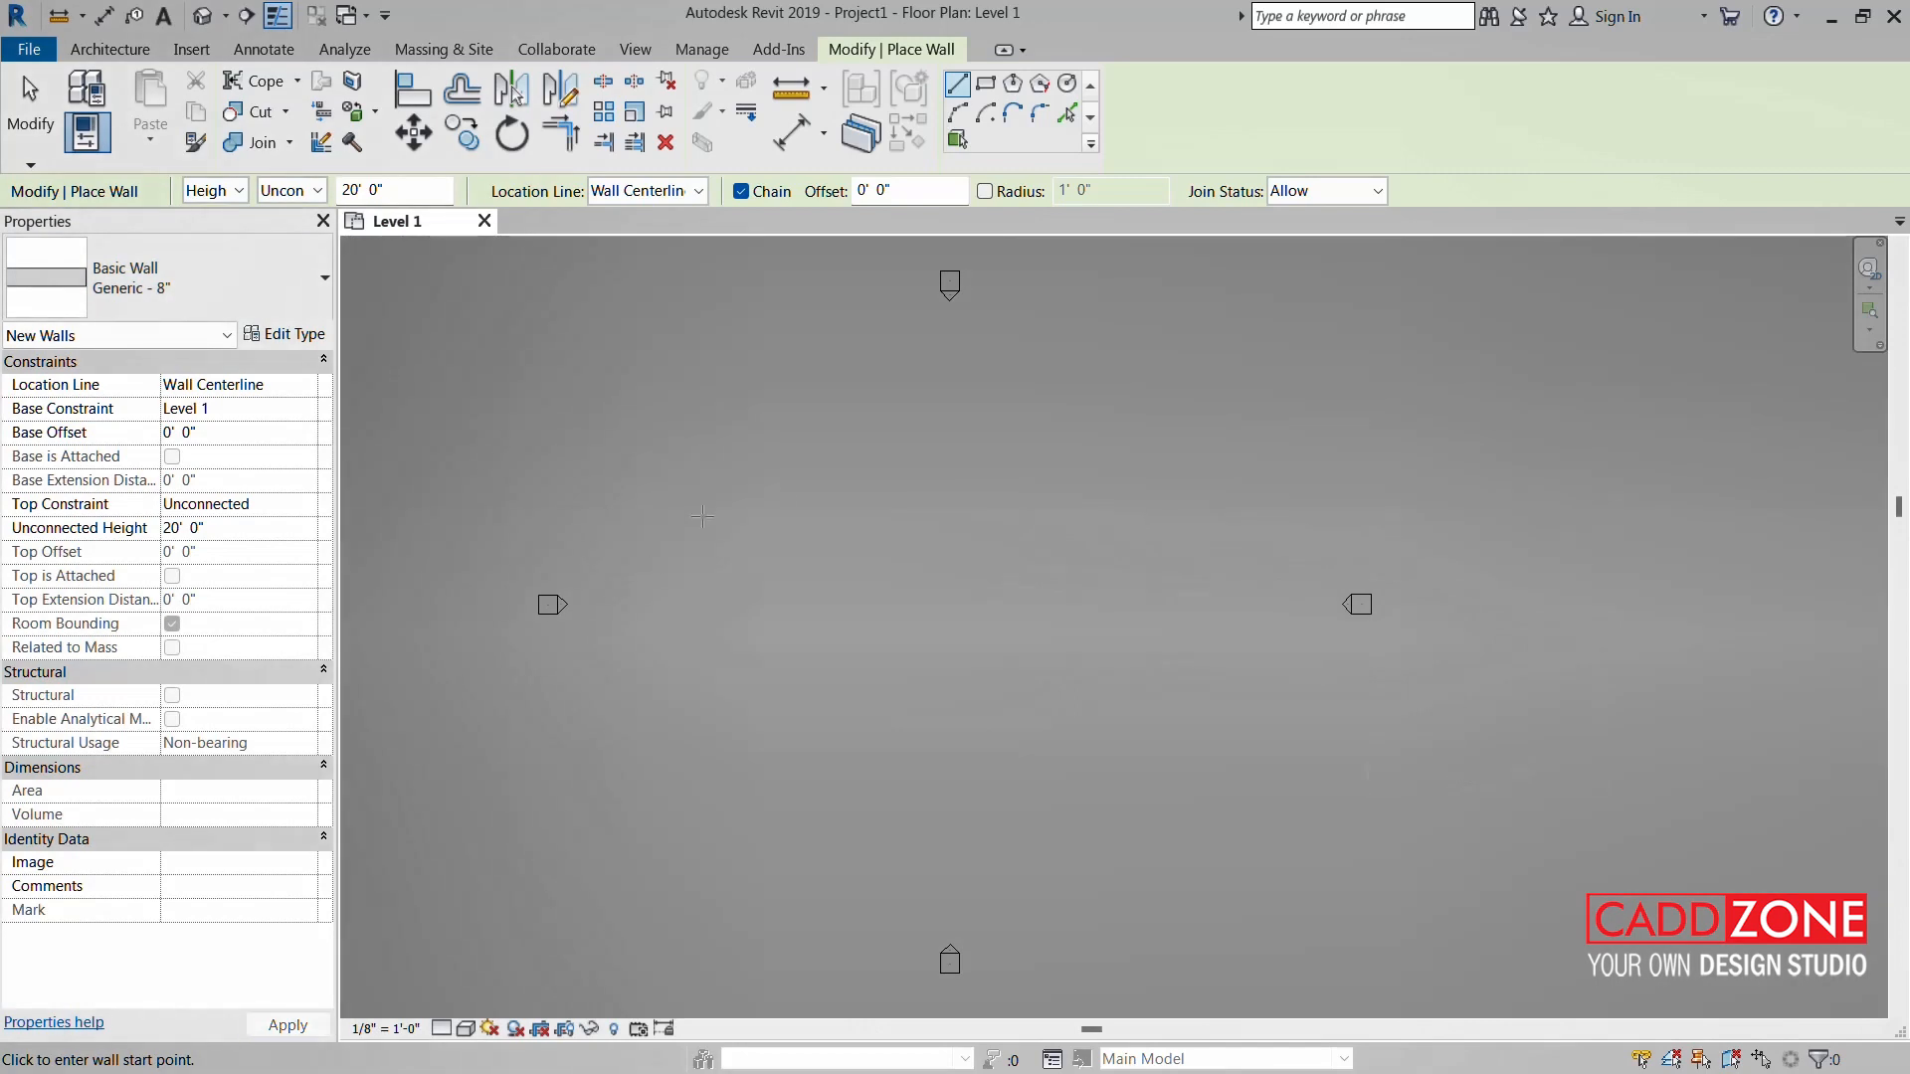
right_click(977, 459)
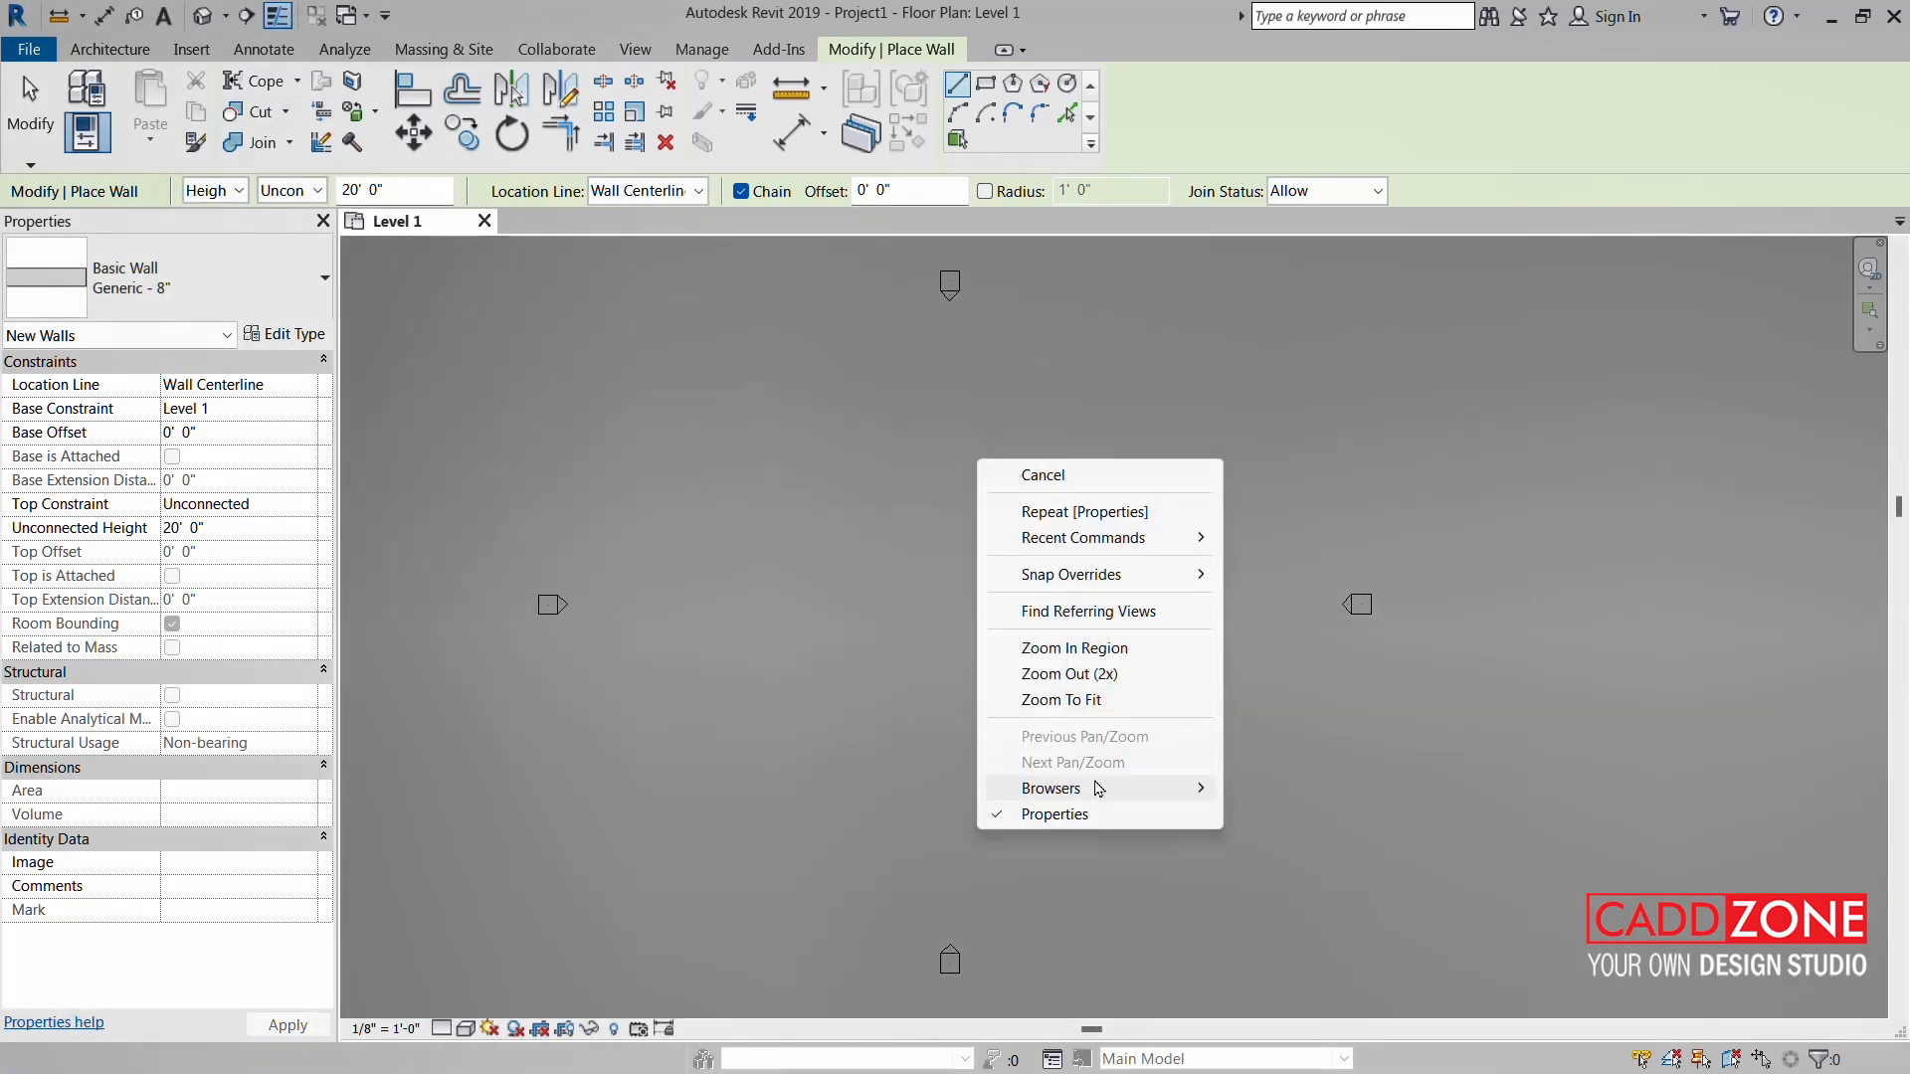
mouse_move(1098, 788)
left_click(1352, 789)
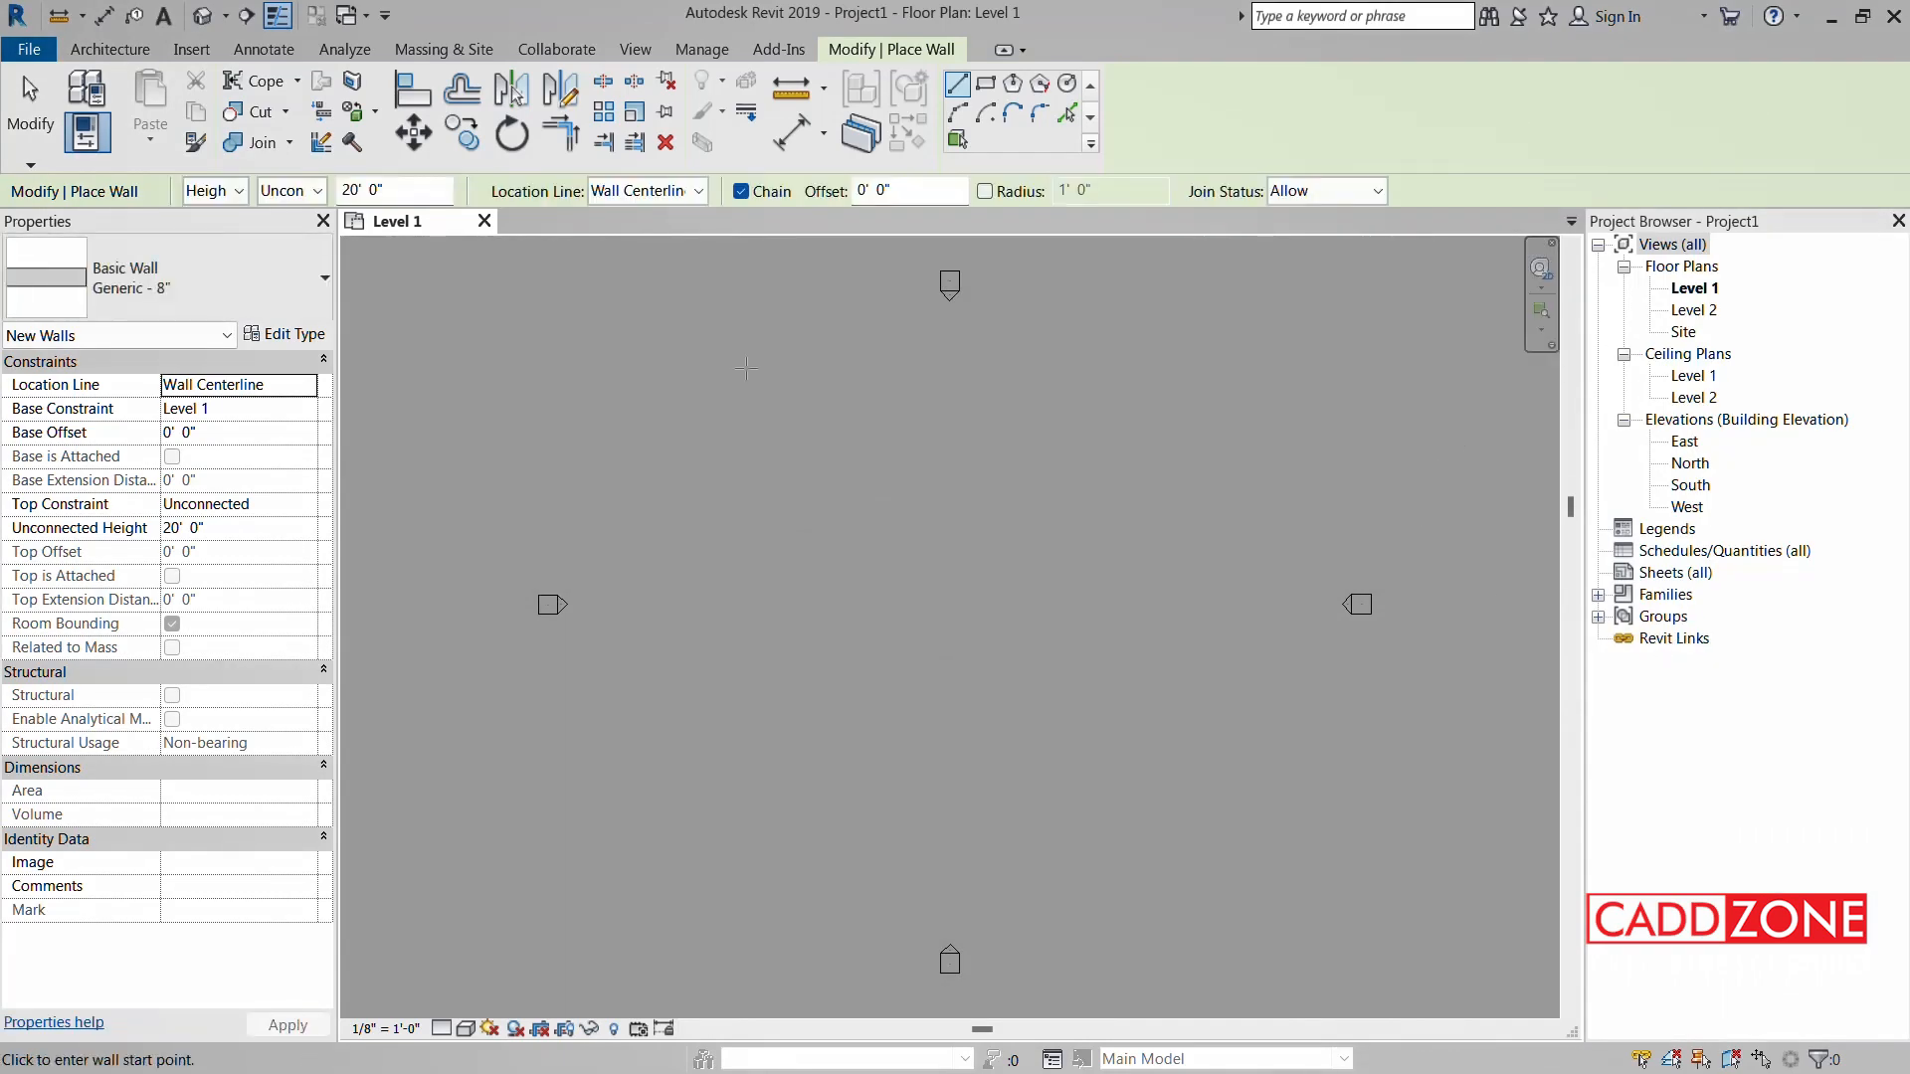
left_click(30, 110)
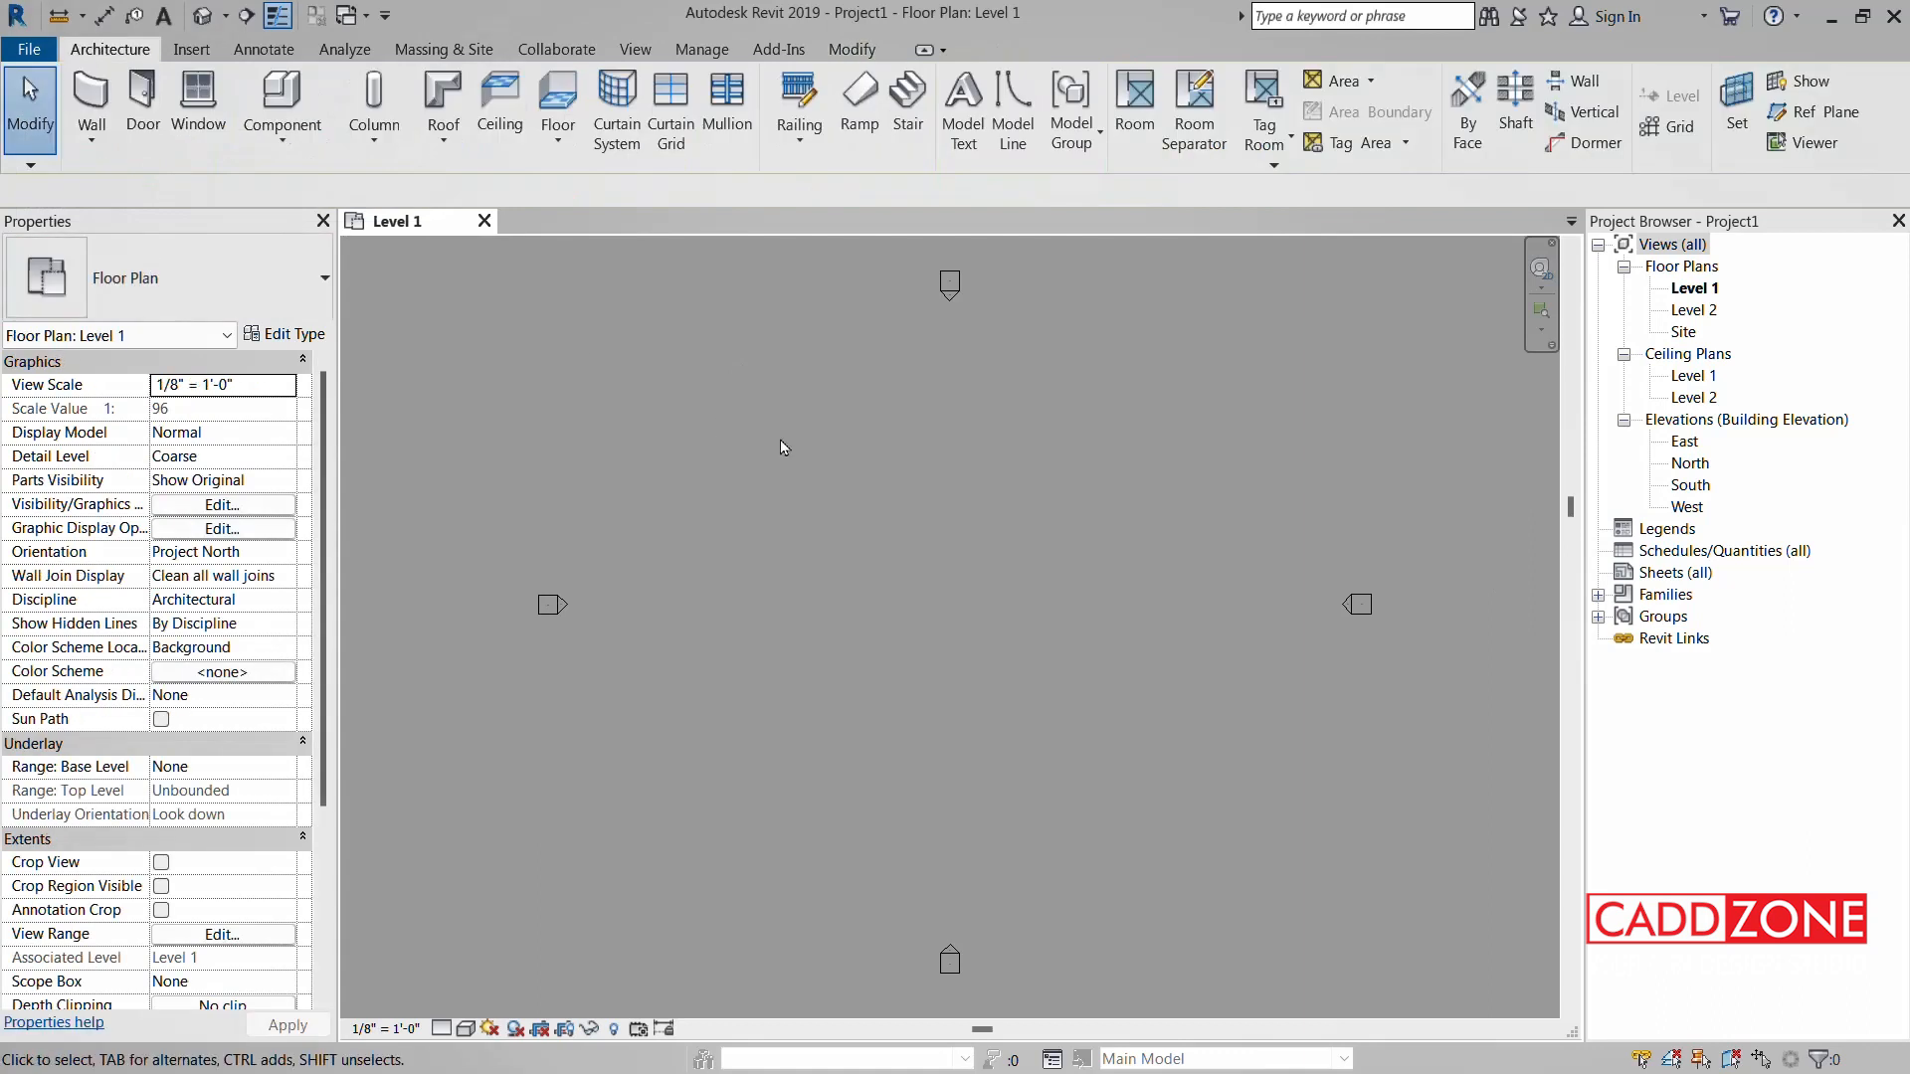
- Close the Project Browser and Properties palette again and restore both through the User Interface visibility settings
left_click(1897, 221)
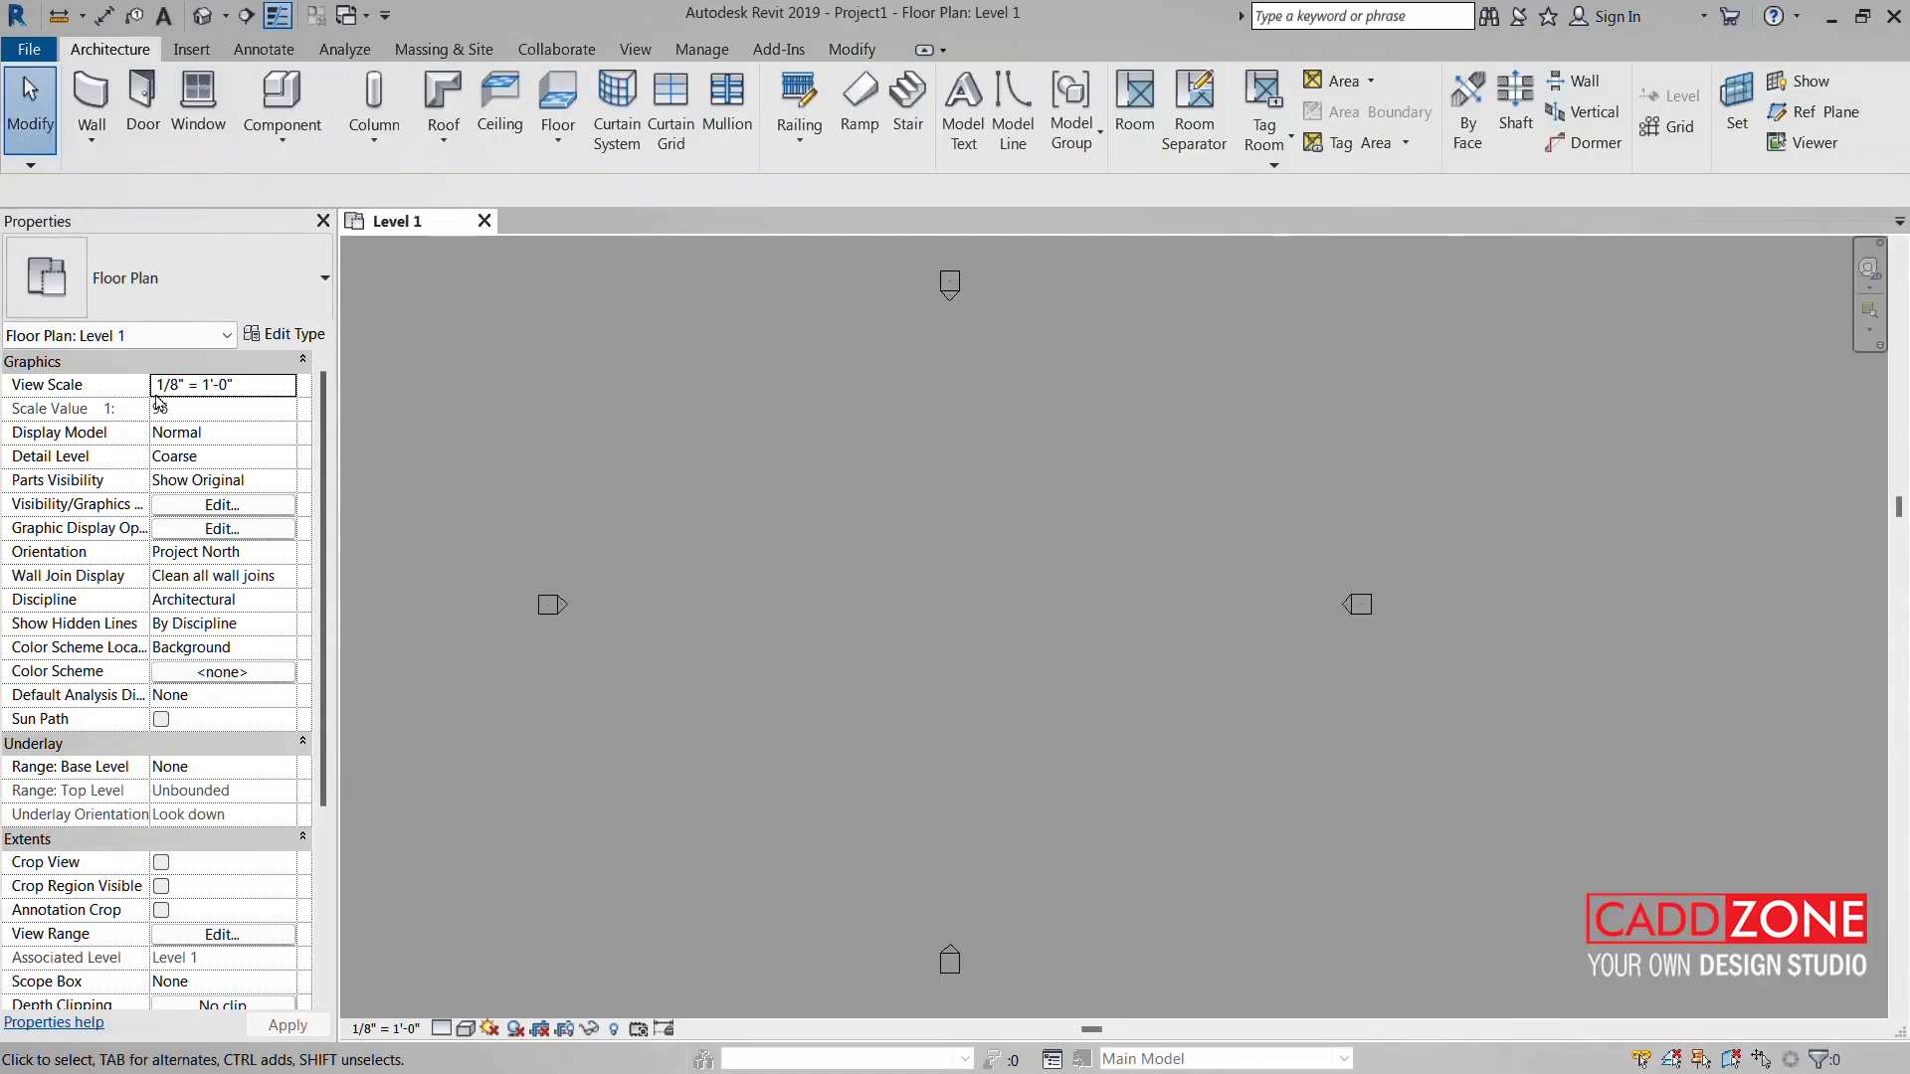
left_click(323, 221)
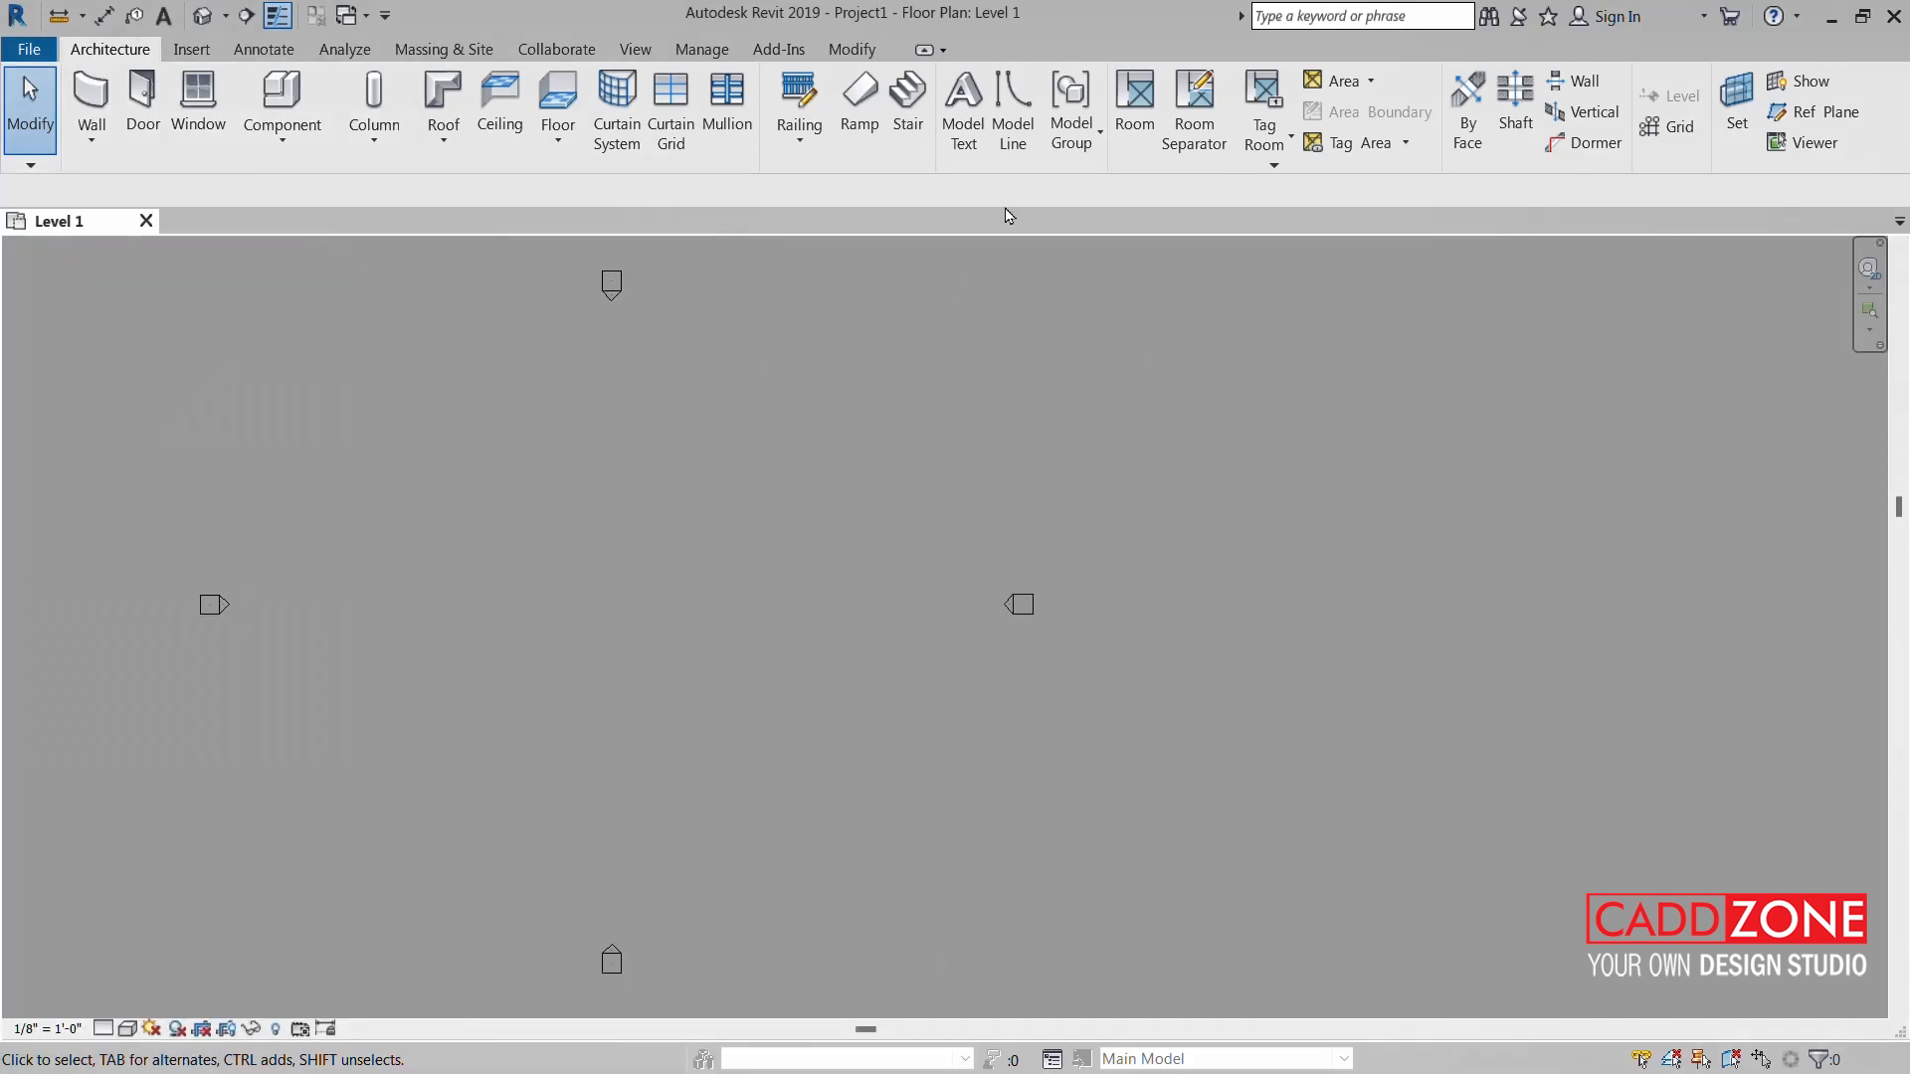
middle_click_drag(925, 573, 1255, 568)
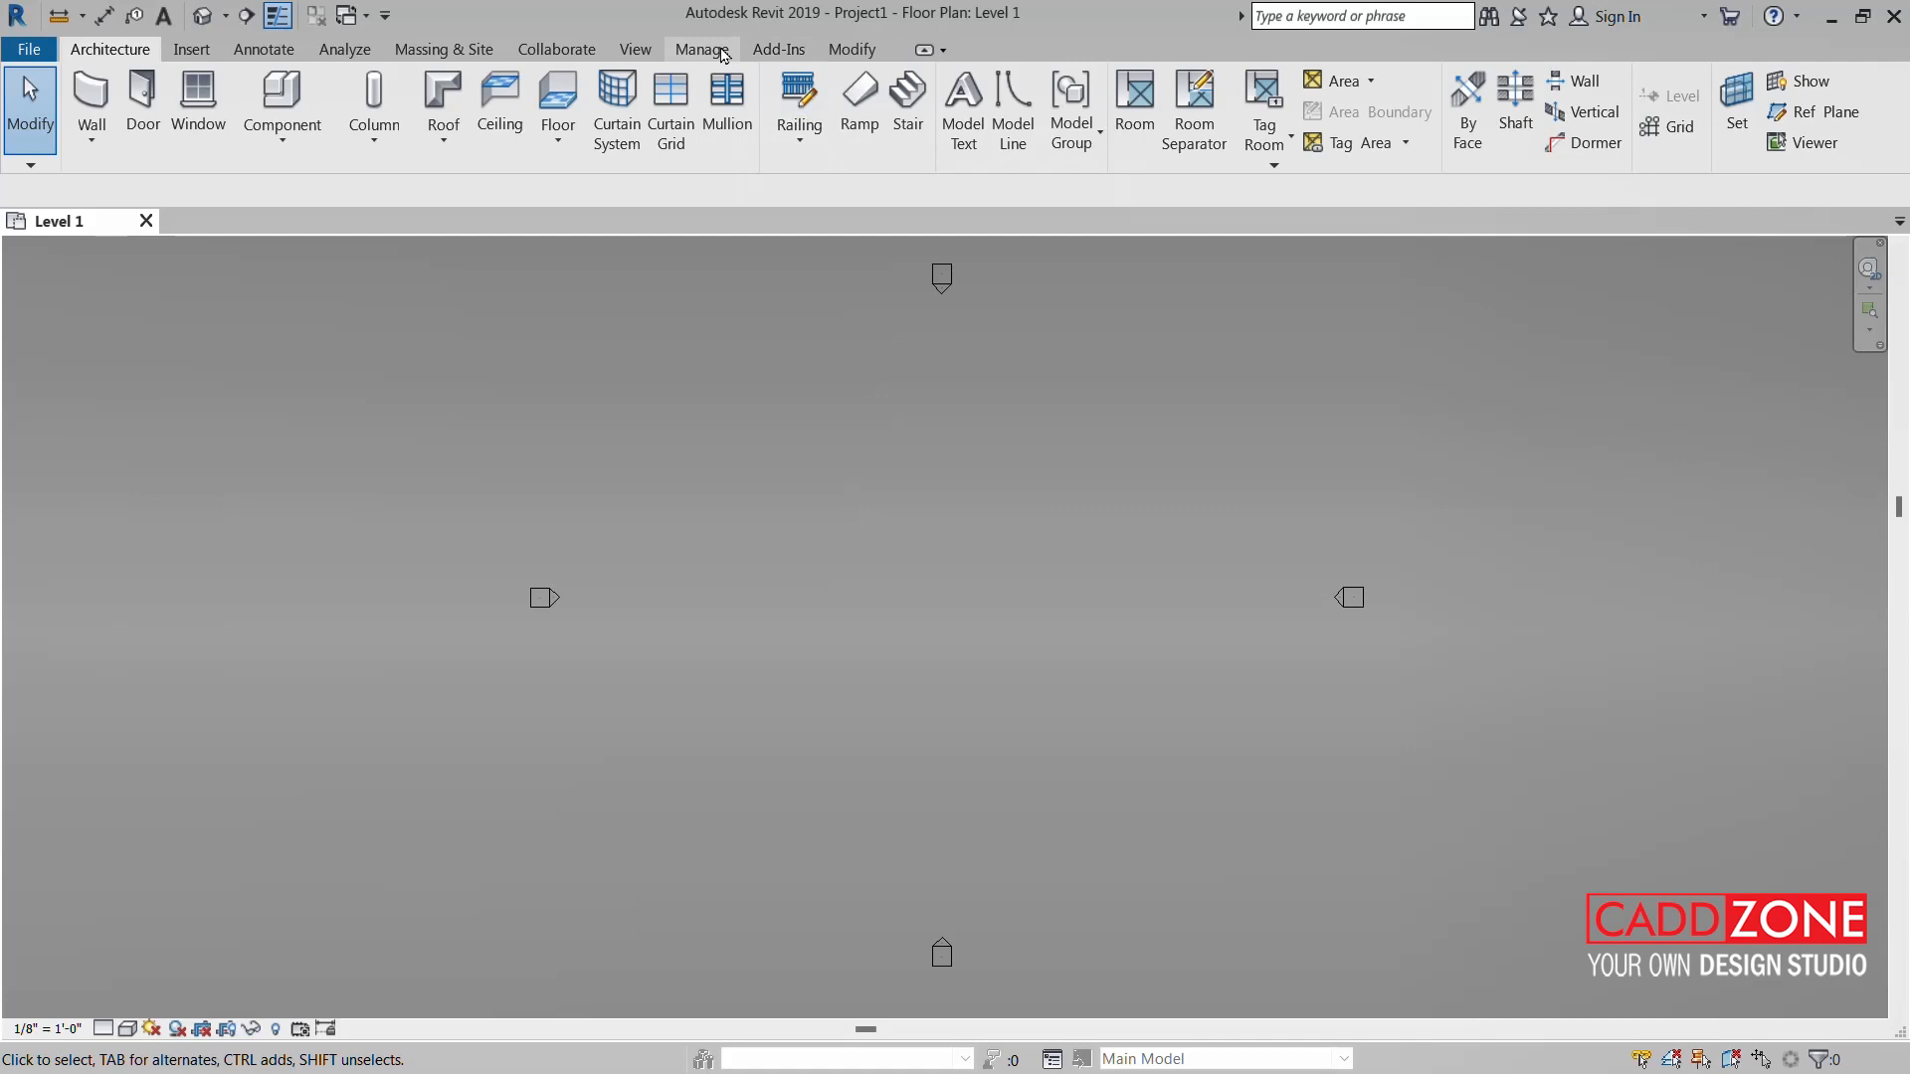
left_click(641, 60)
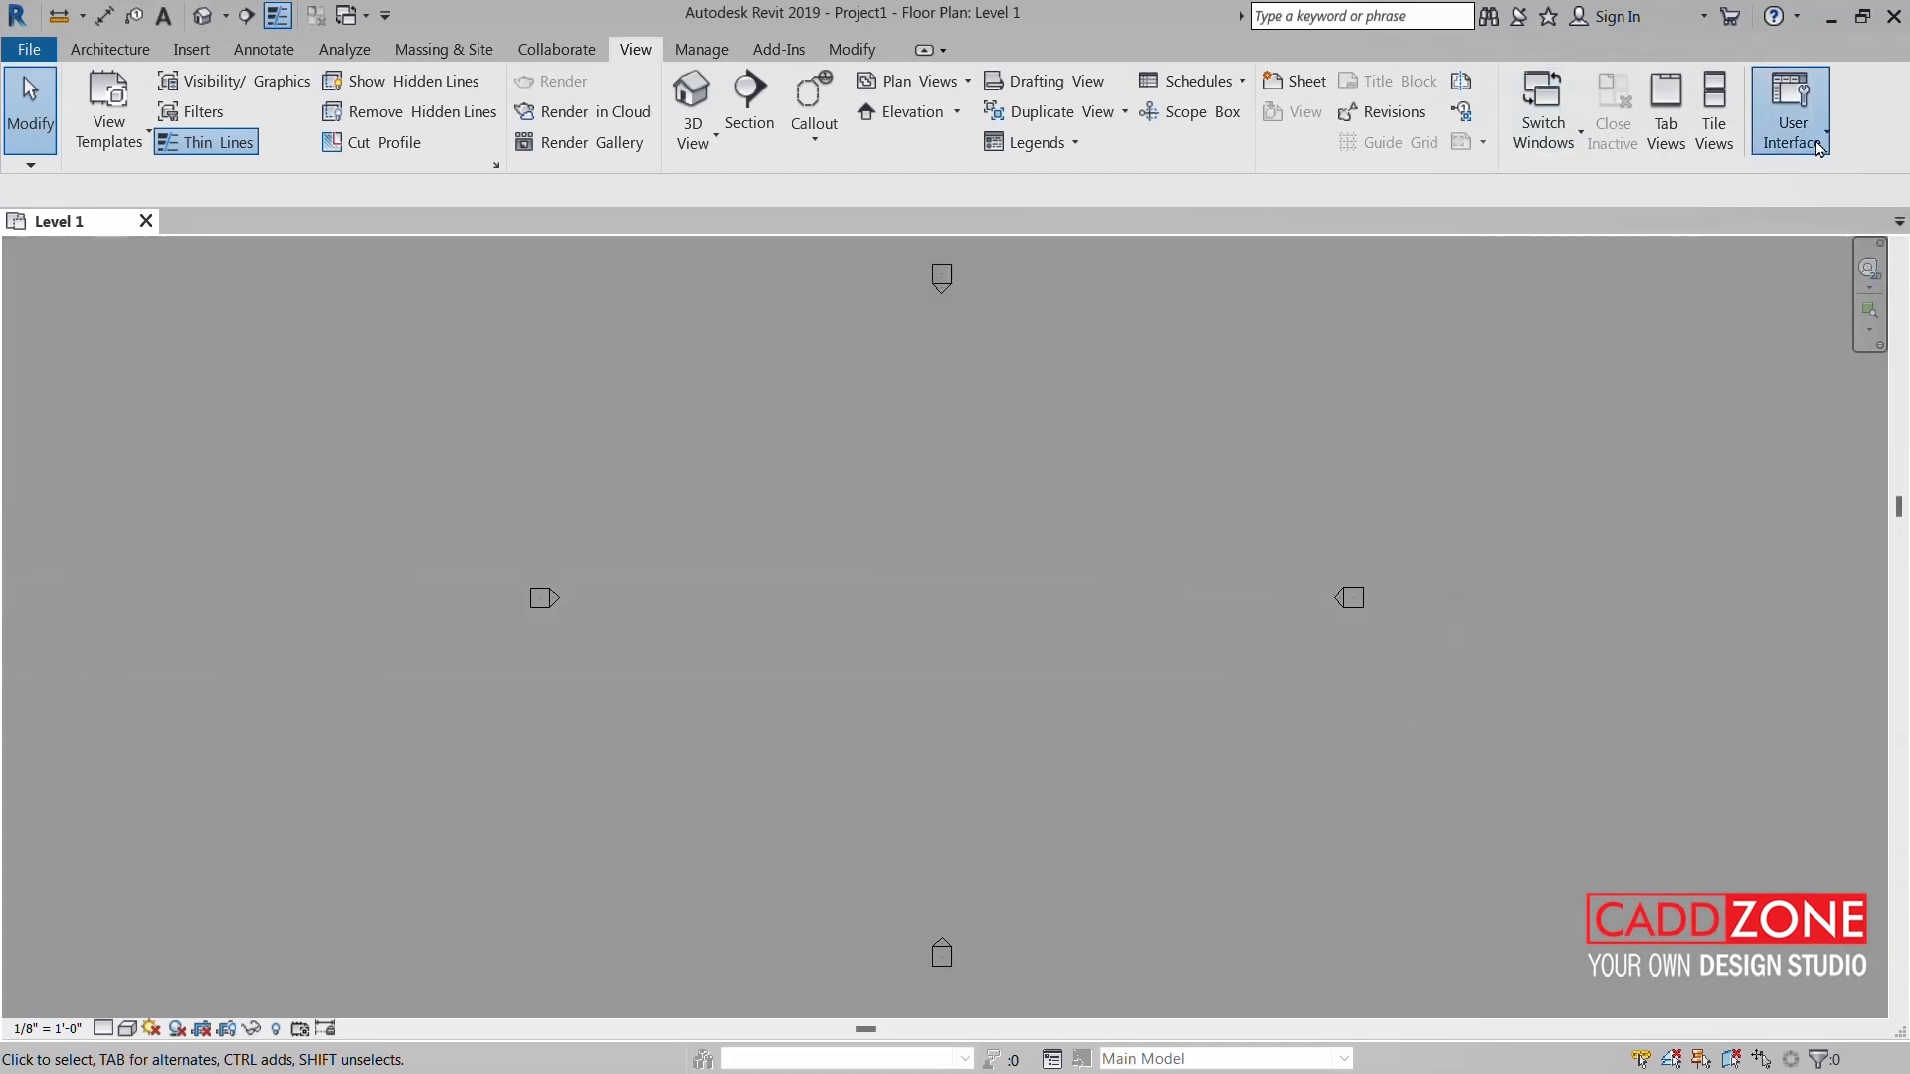
left_click(1820, 148)
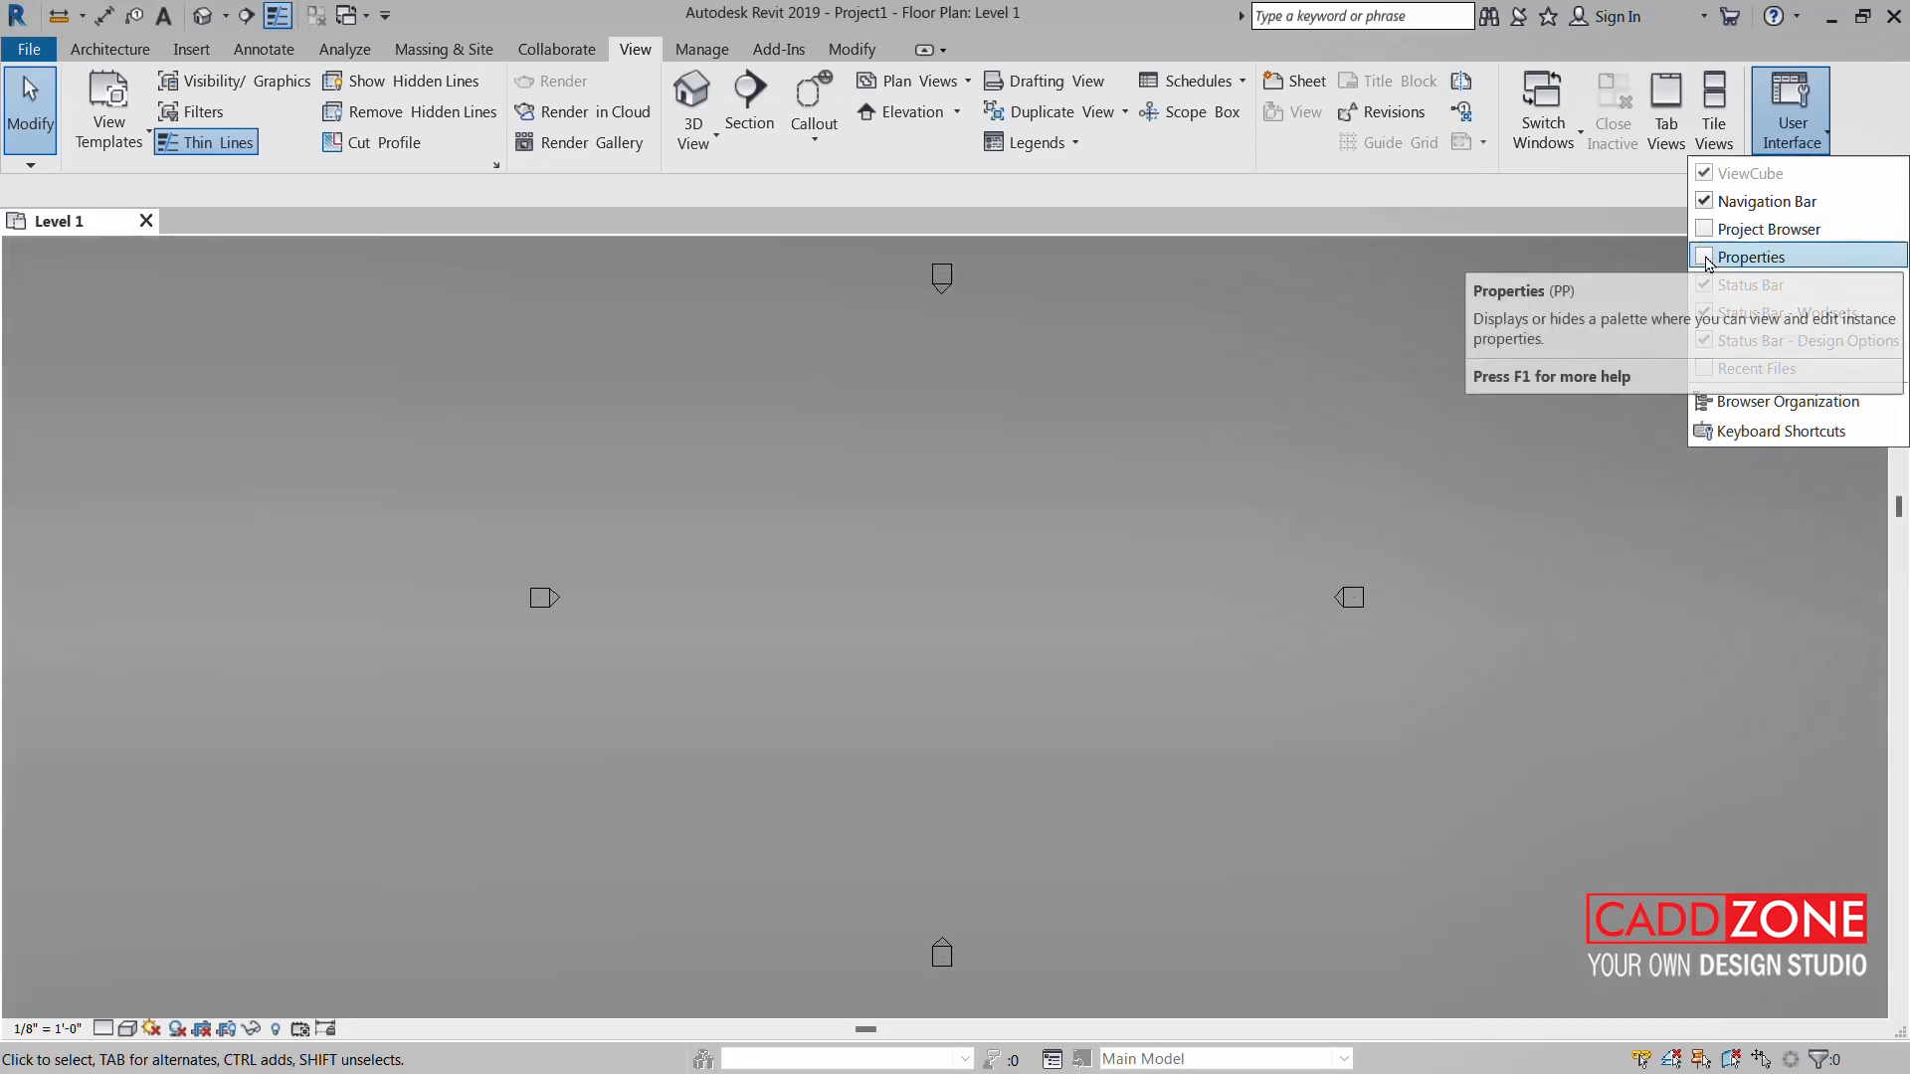
left_click(1708, 260)
left_click(1795, 149)
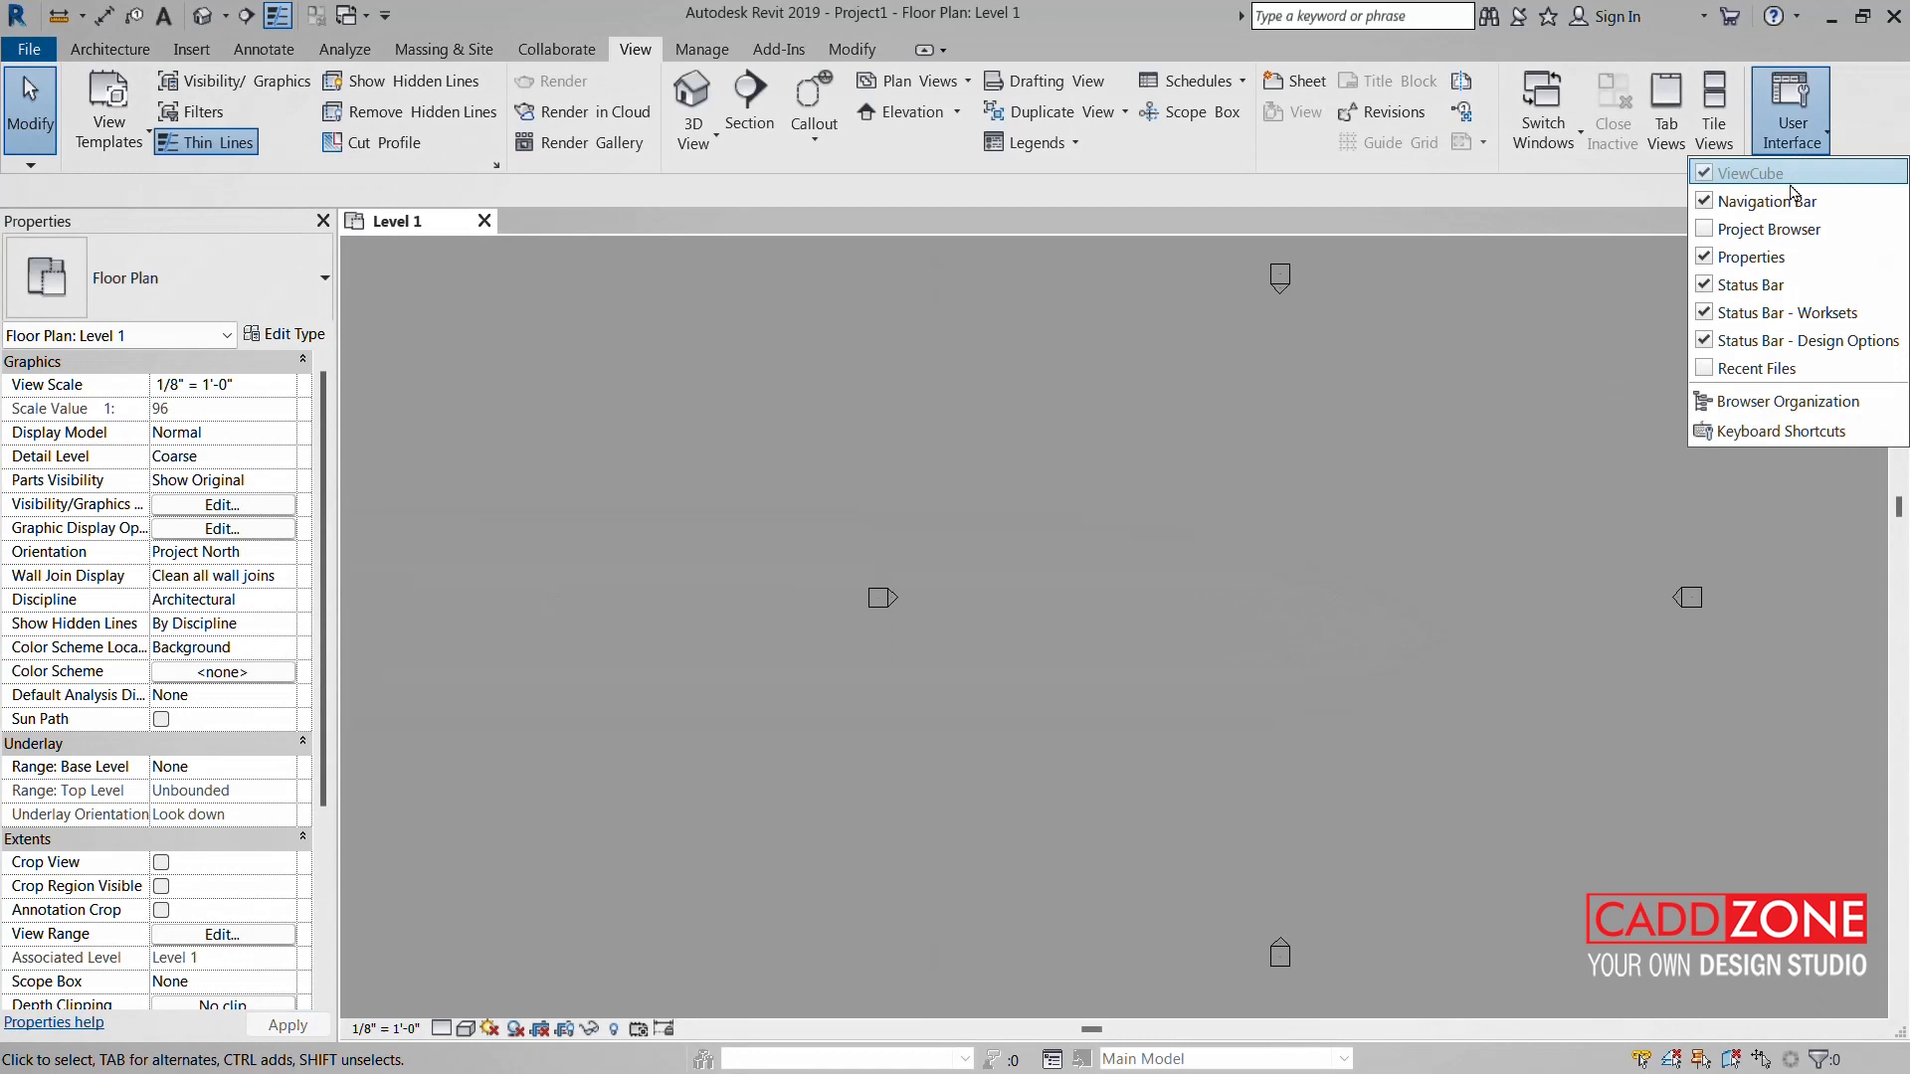
left_click(1713, 230)
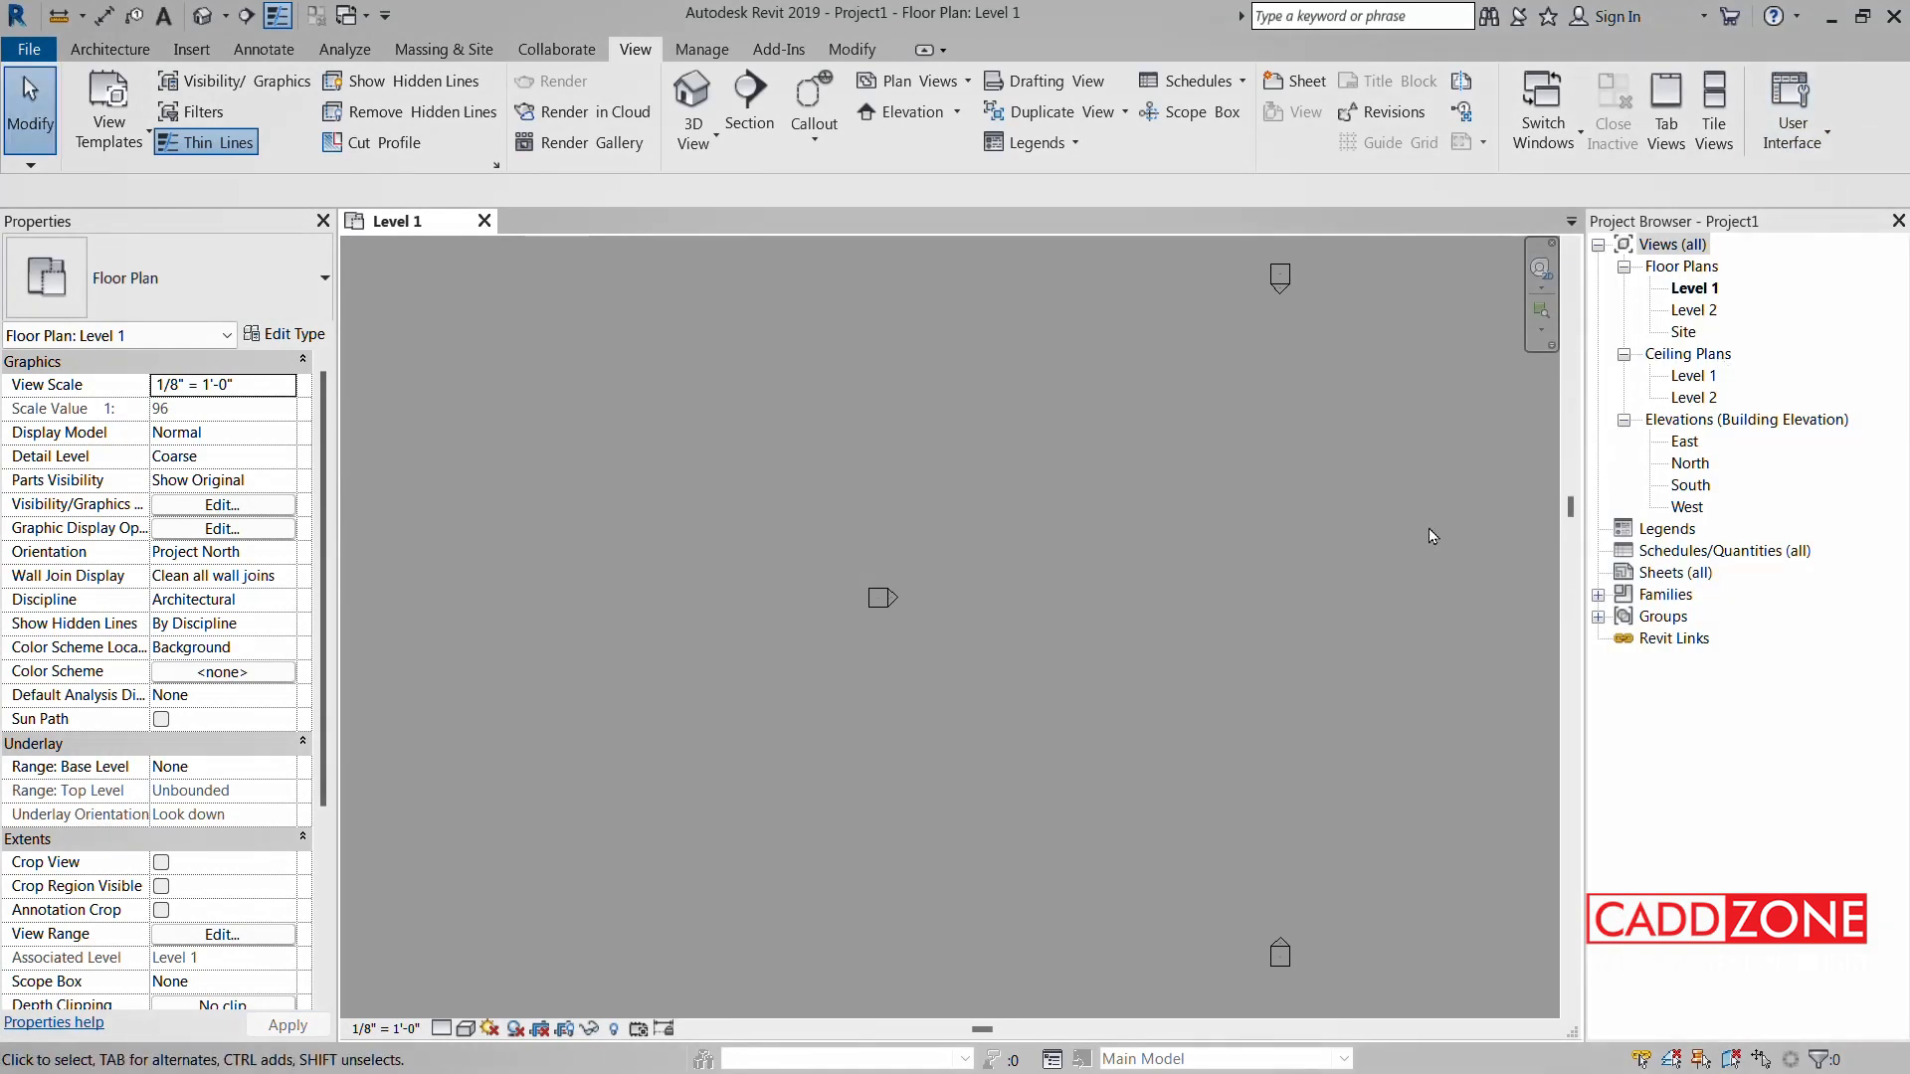
- Dock the Project Browser beneath the Properties palette and make the Properties palette slightly taller
scroll(1065, 631, "down", 1)
scroll(789, 626, "down", 1)
middle_click_drag(929, 618, 892, 622)
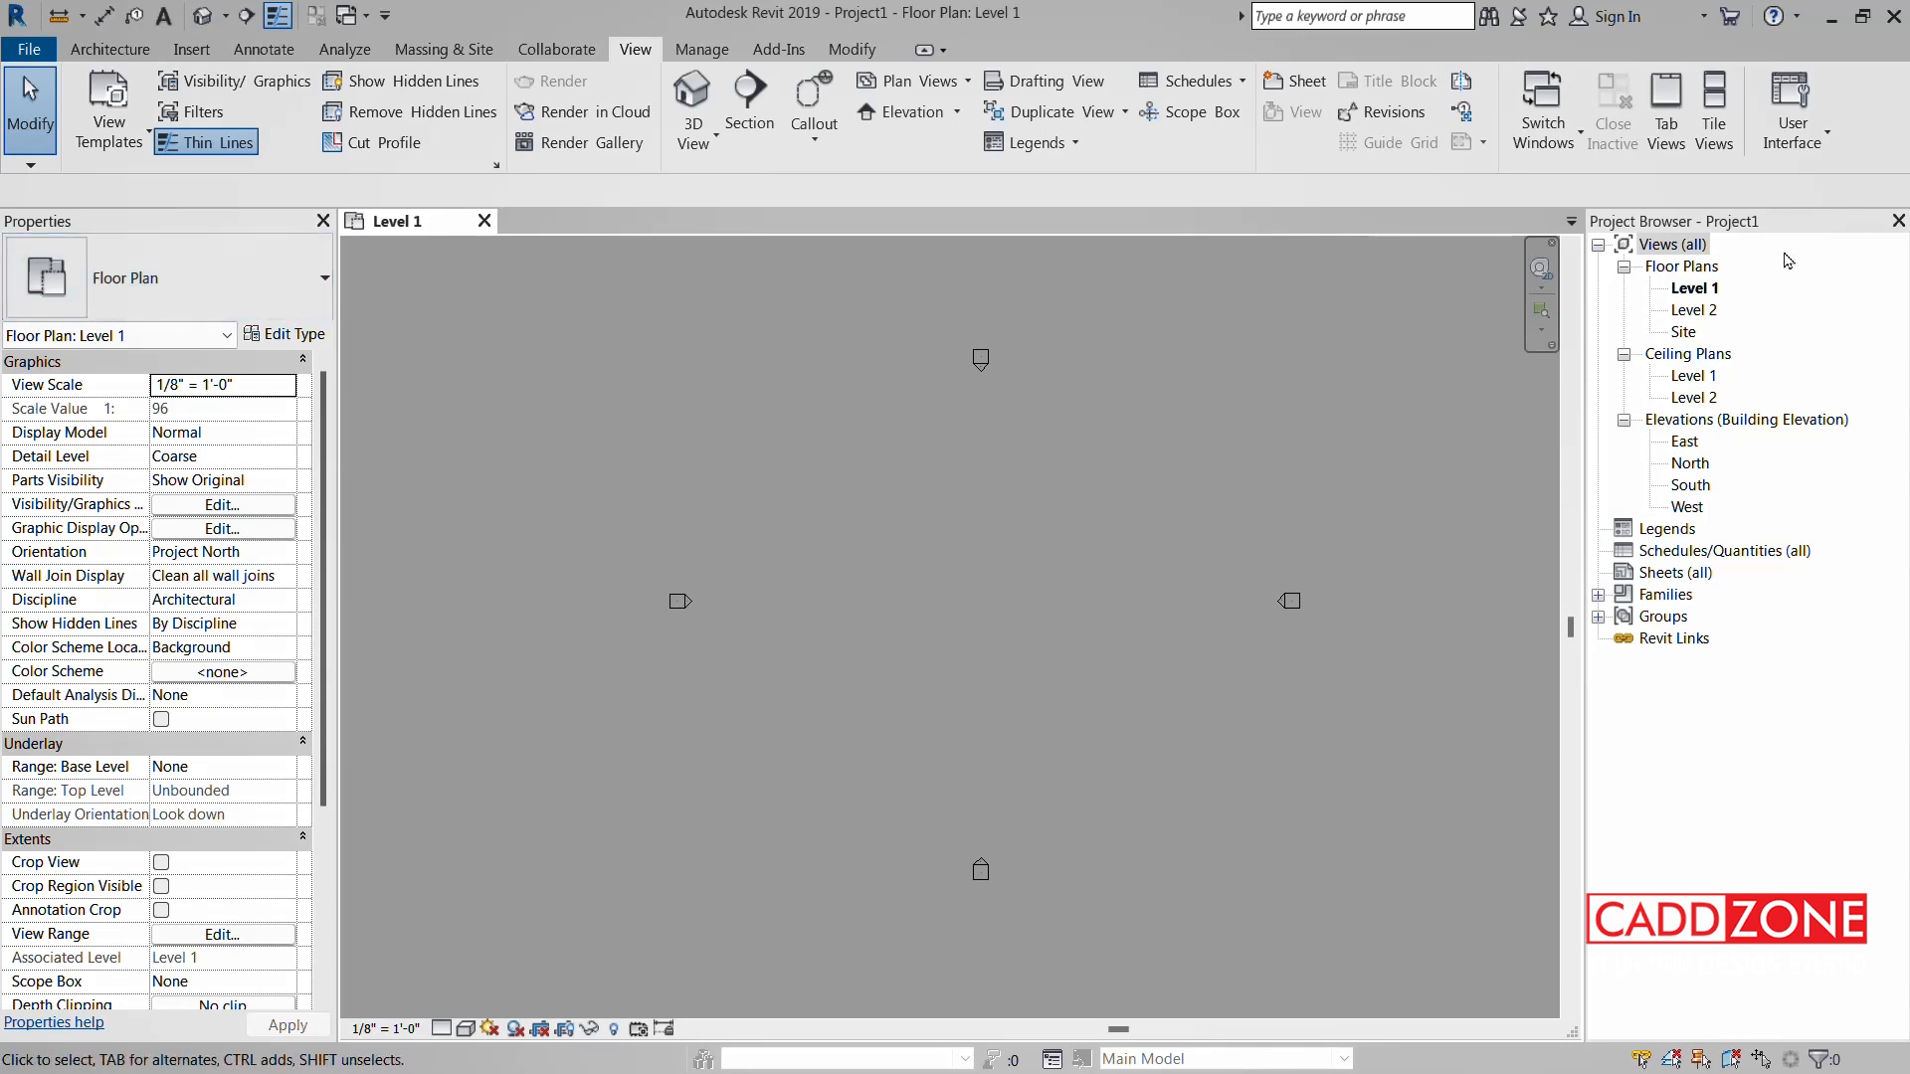
left_click_drag(1783, 229, 152, 1047)
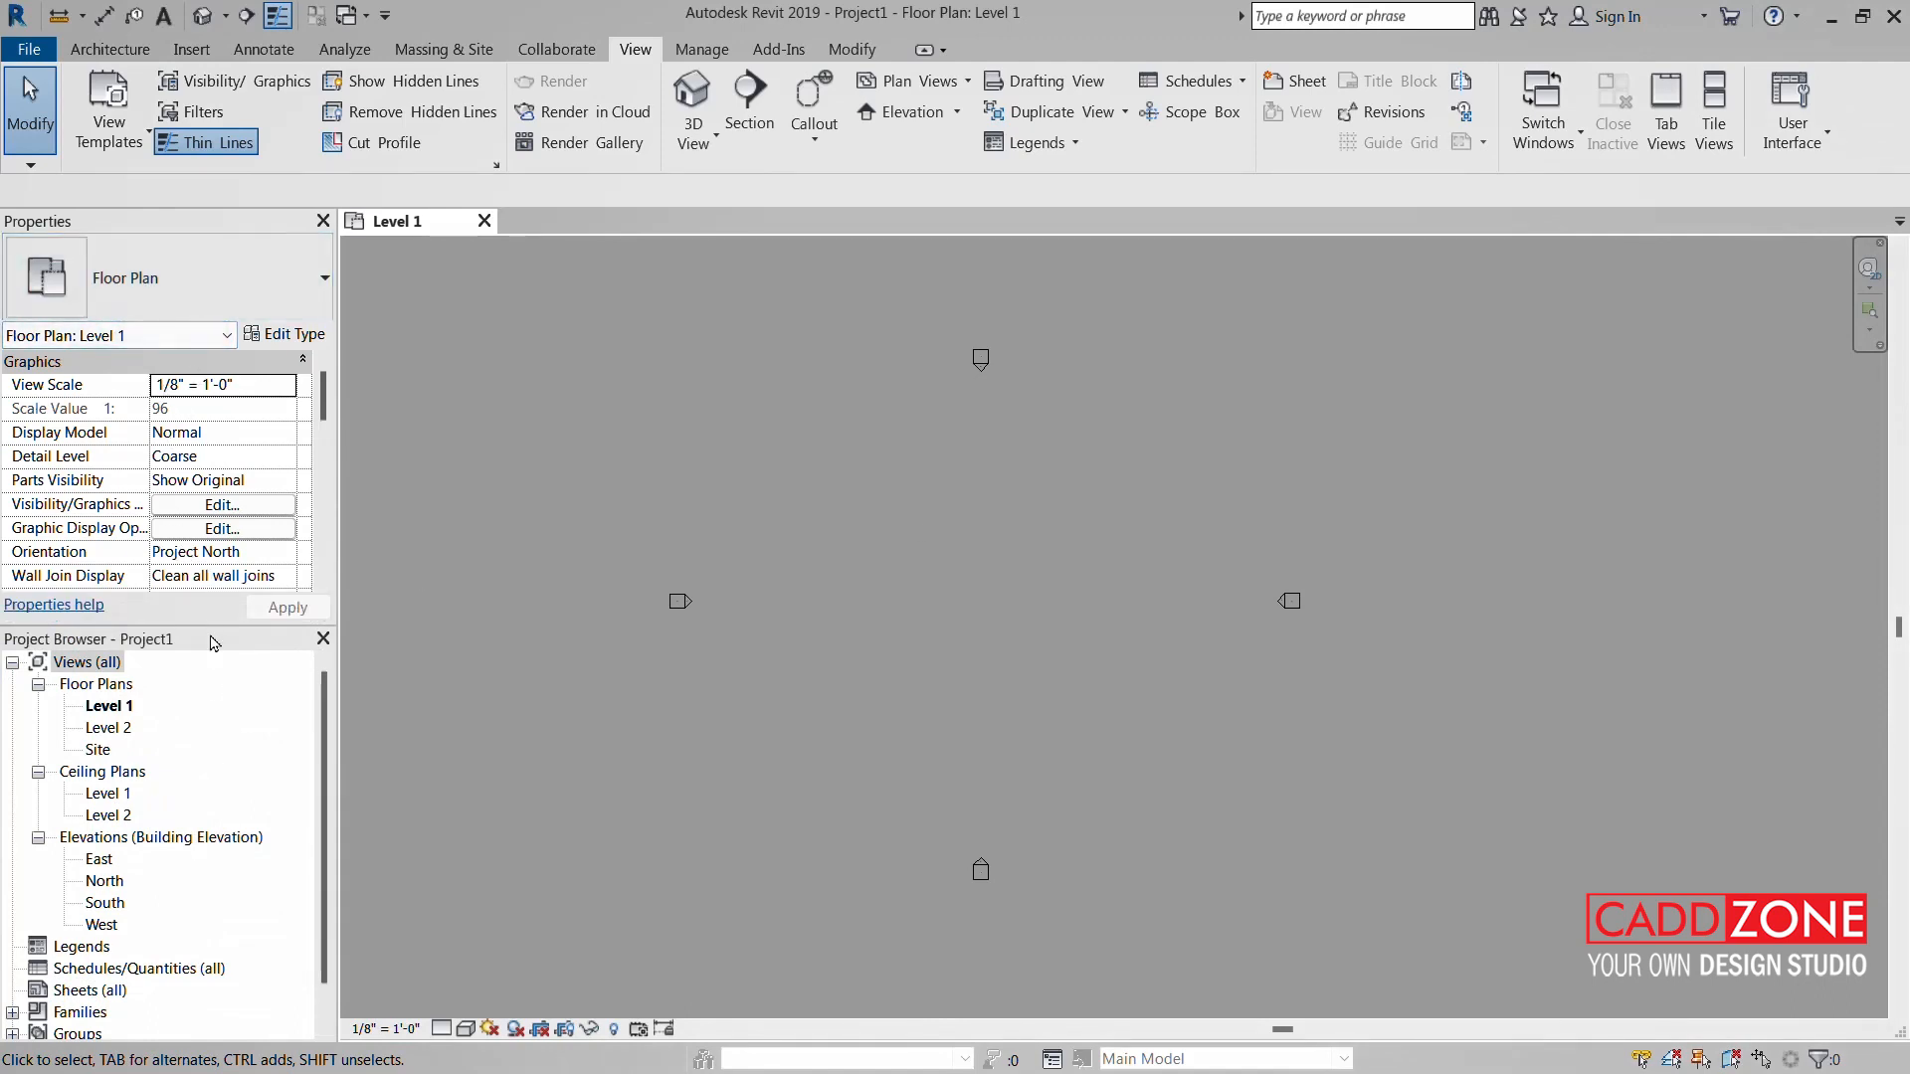
mouse_move(227, 634)
left_mouse_down()
mouse_move(215, 711)
mouse_move(217, 657)
left_mouse_up()
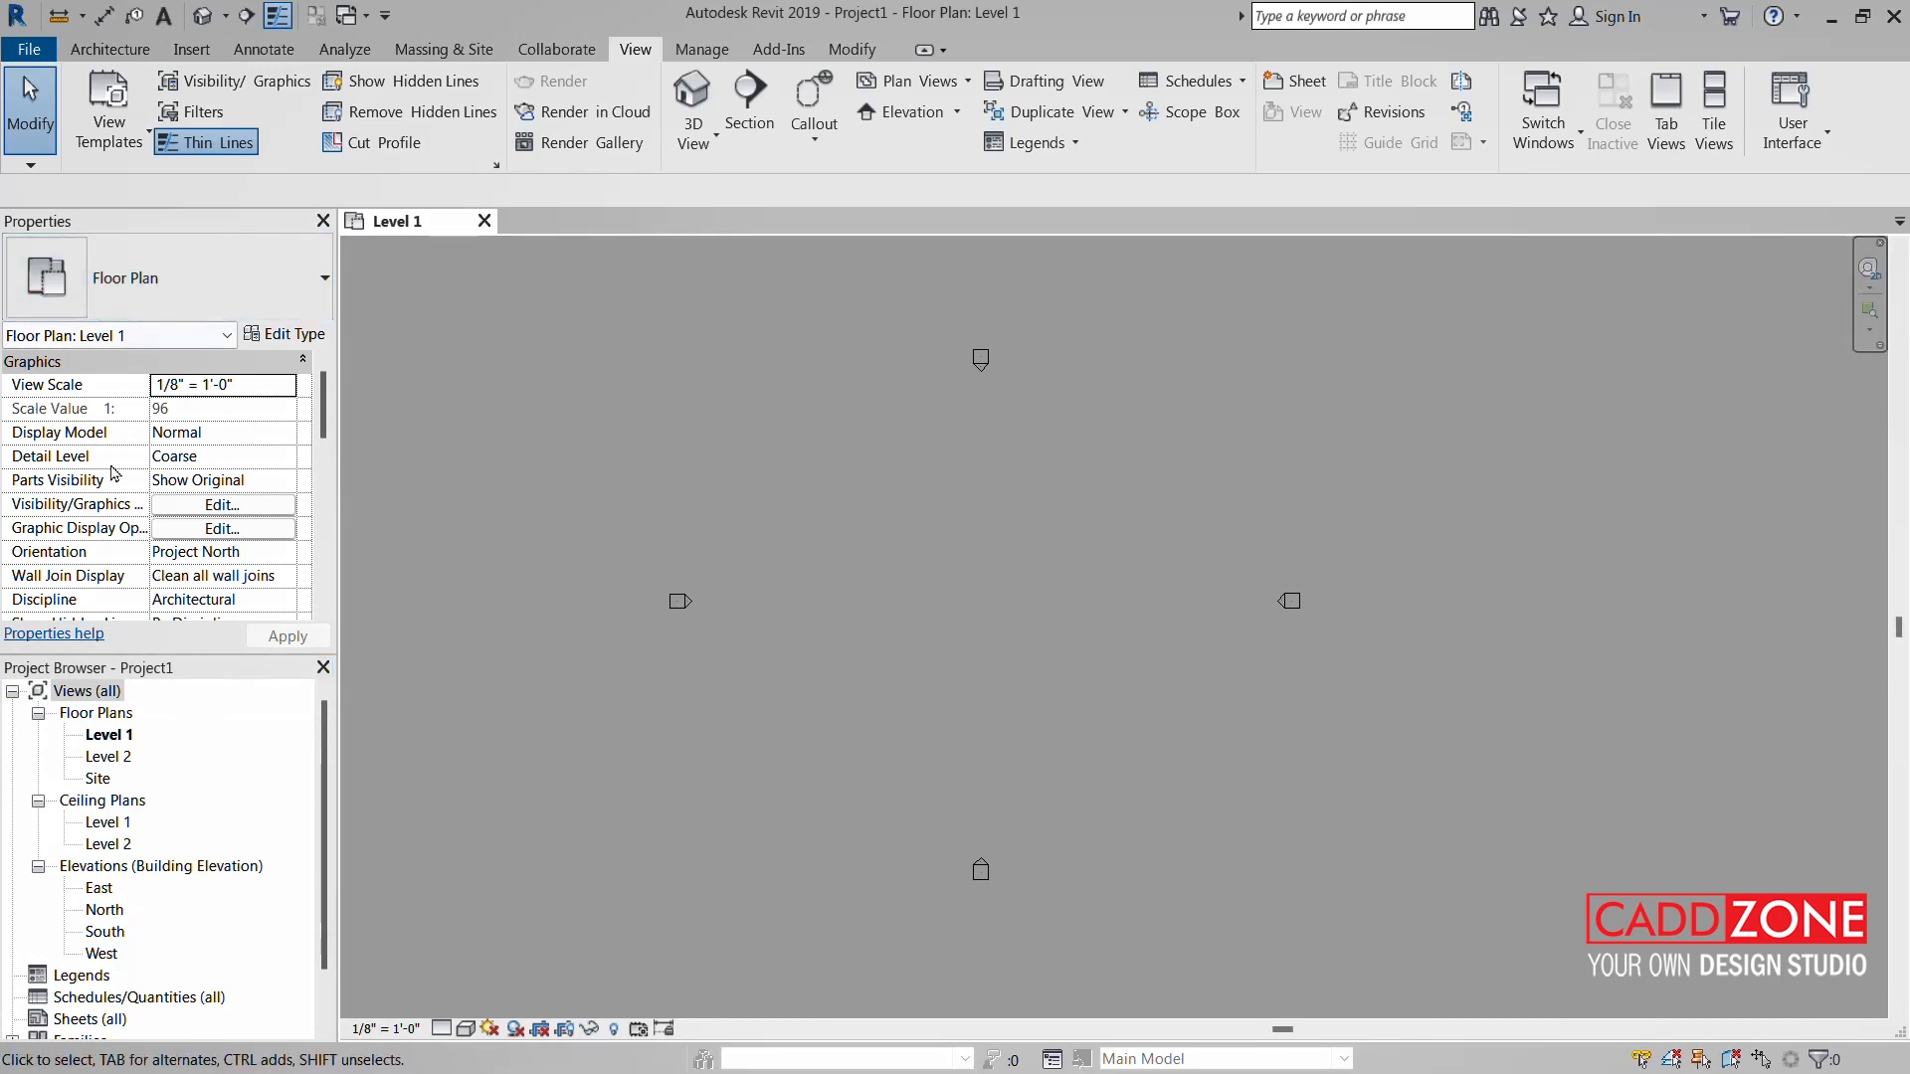
- Undock the Project Browser as a floating window, then dock it between the Properties palette and the drawing area
left_click_drag(208, 669, 1472, 328)
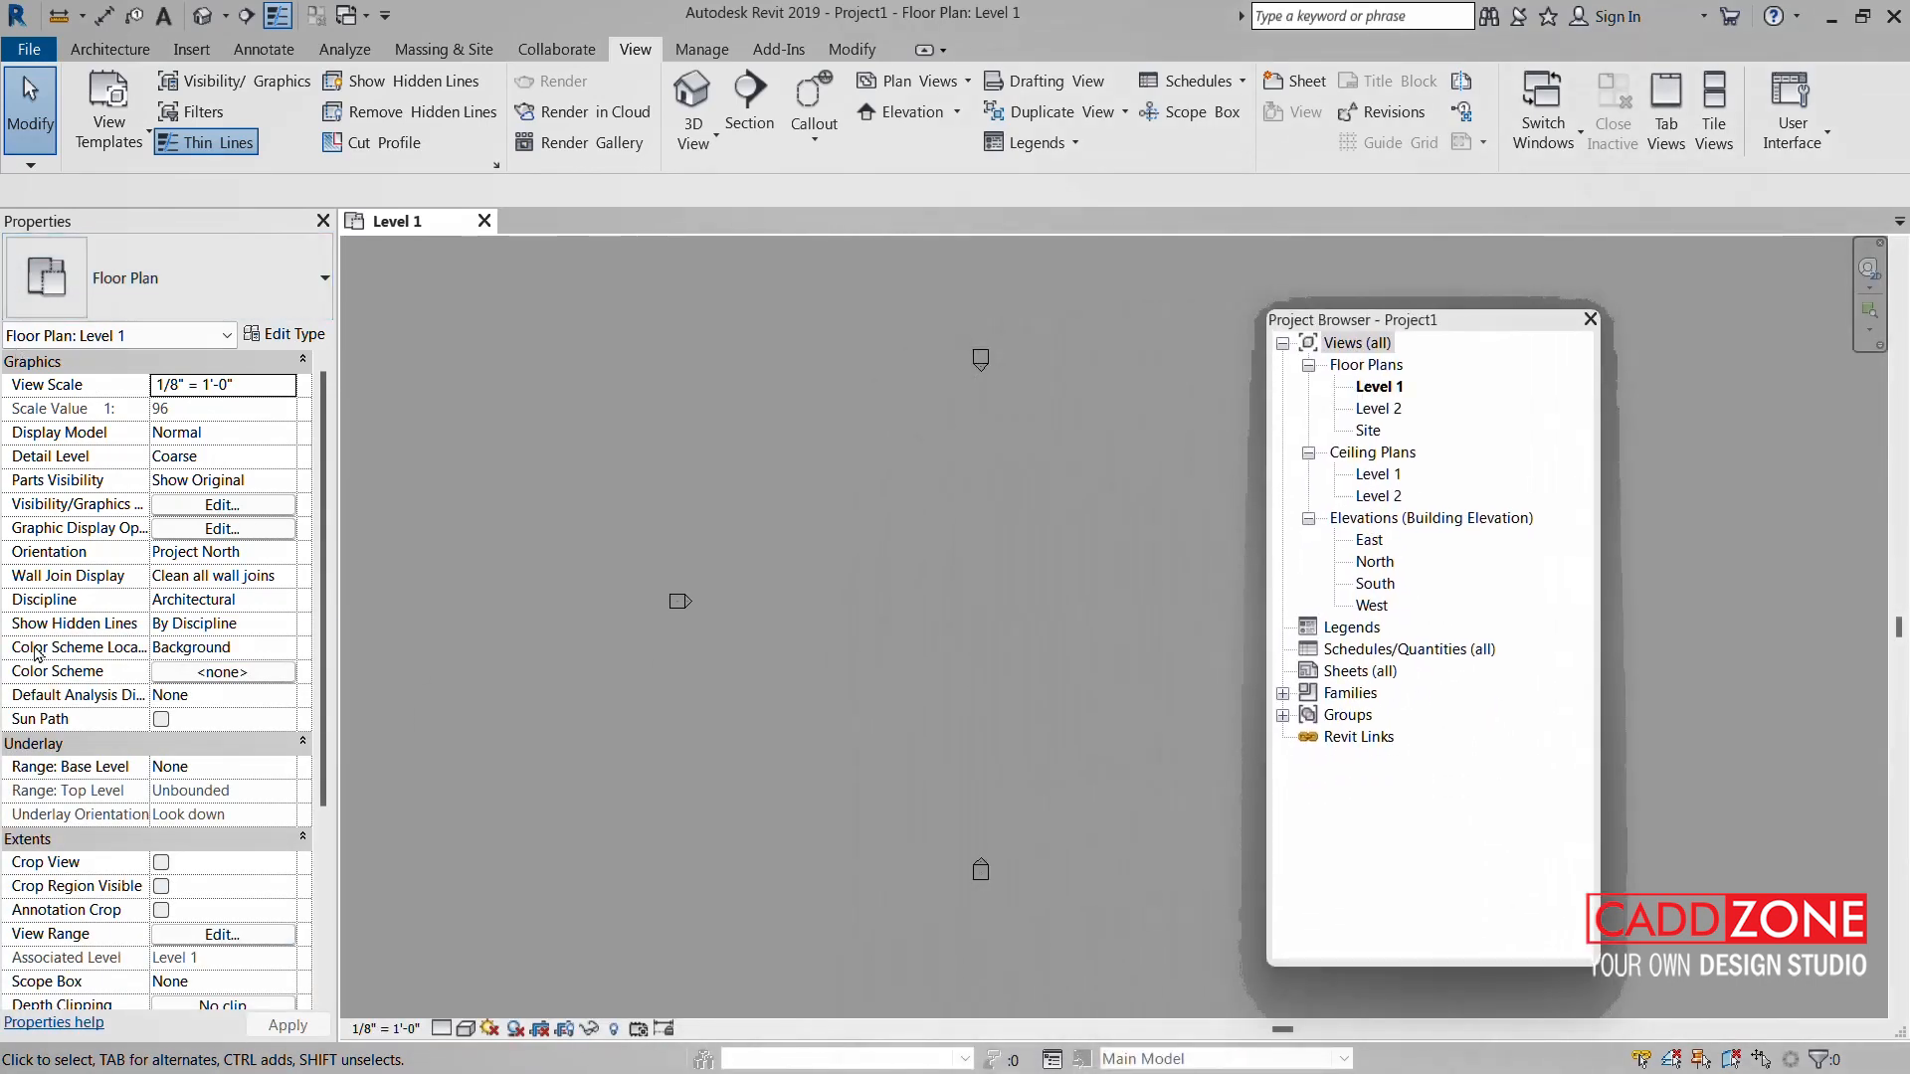
scroll(266, 438, "down", 3)
scroll(288, 432, "up", 3)
left_click_drag(1453, 328, 328, 376)
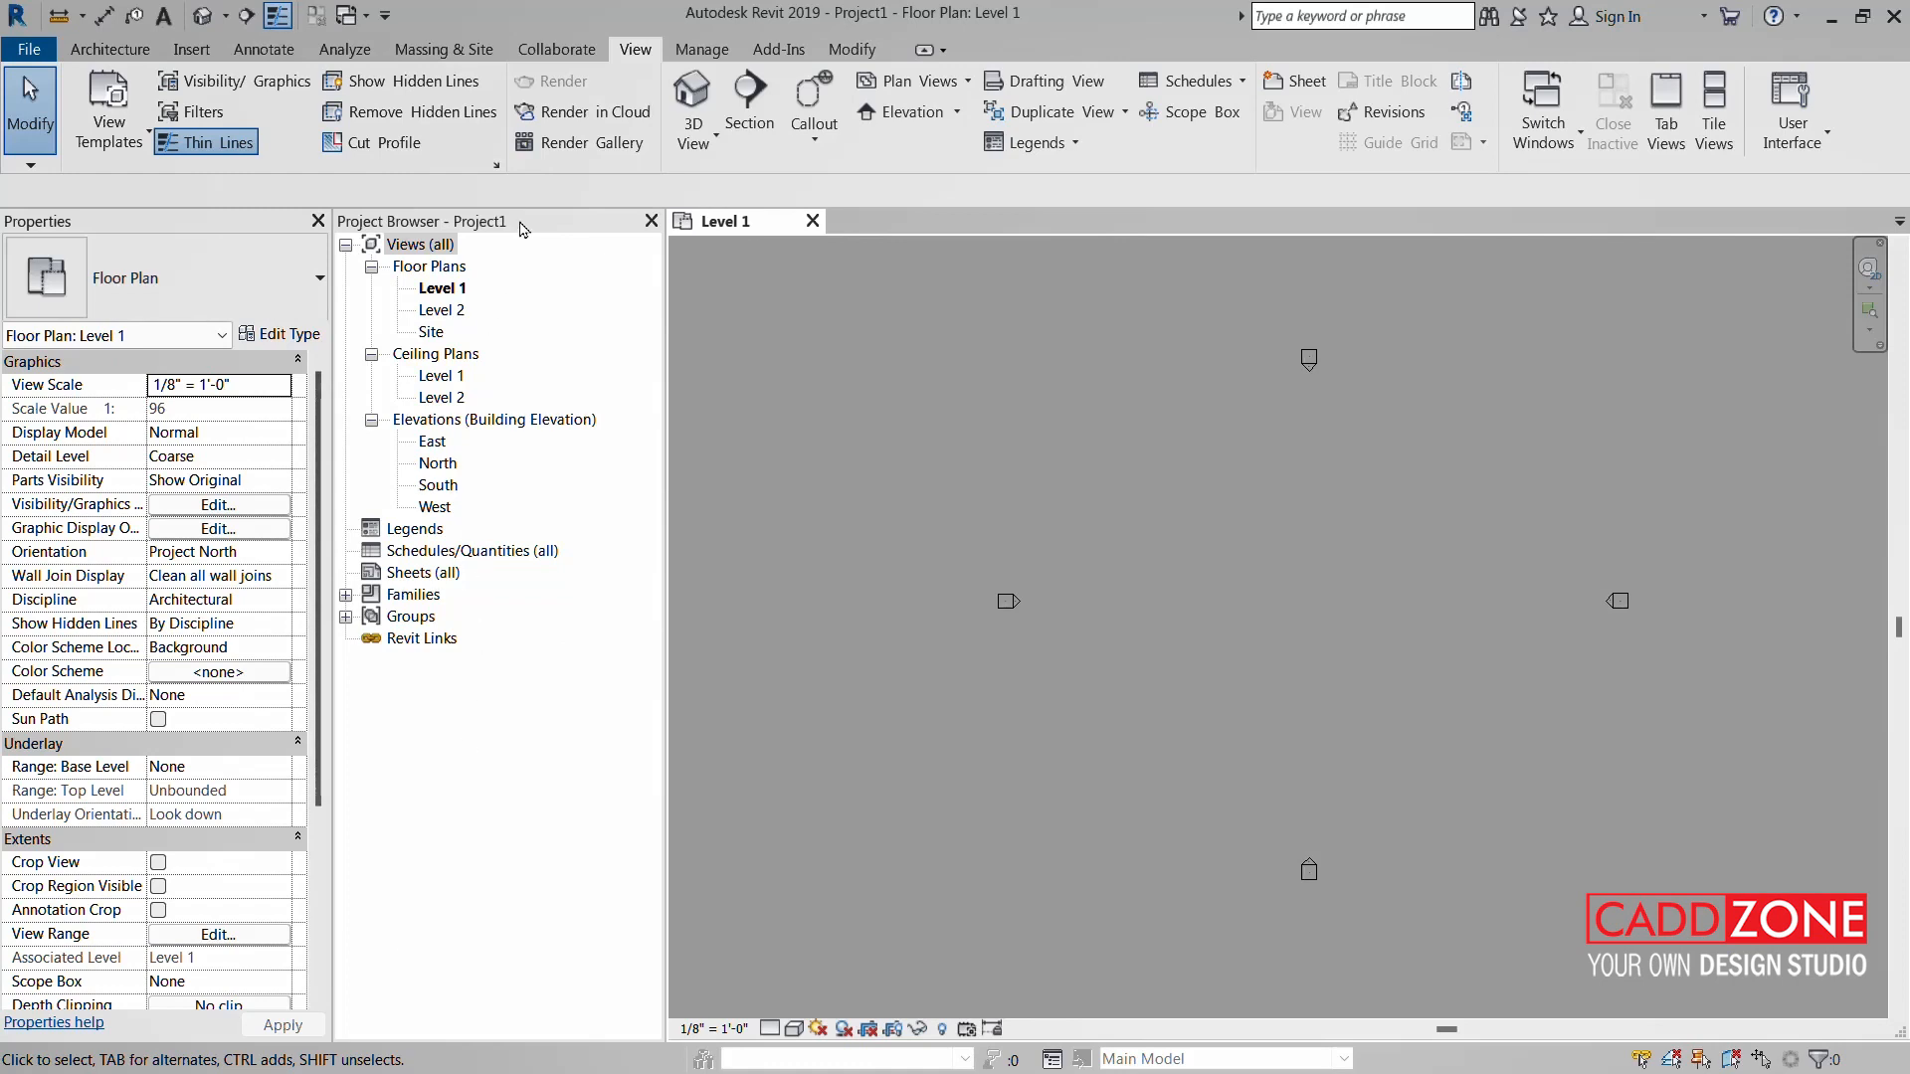
- Float the Project Browser, narrow the widened Properties palette, and dock the browser beside it again
left_click_drag(524, 228, 1161, 407)
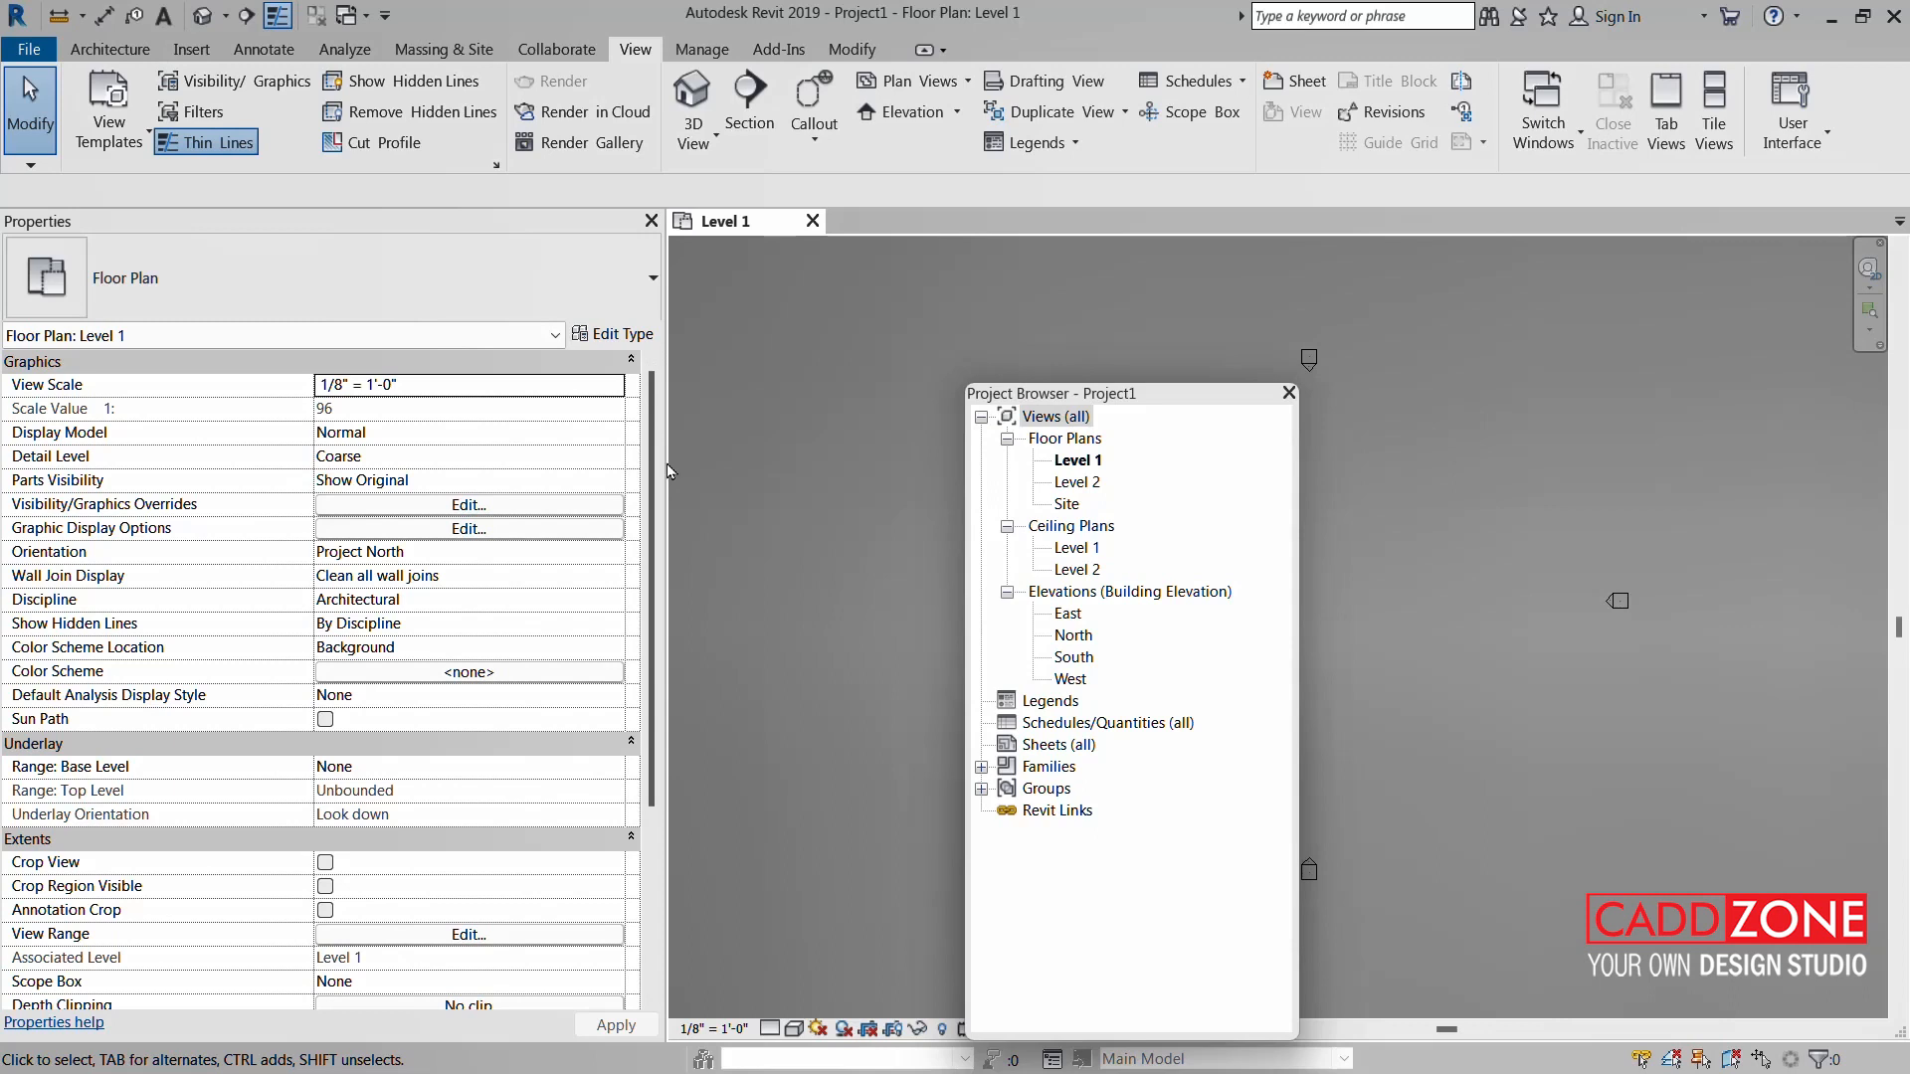
left_click_drag(667, 471, 316, 463)
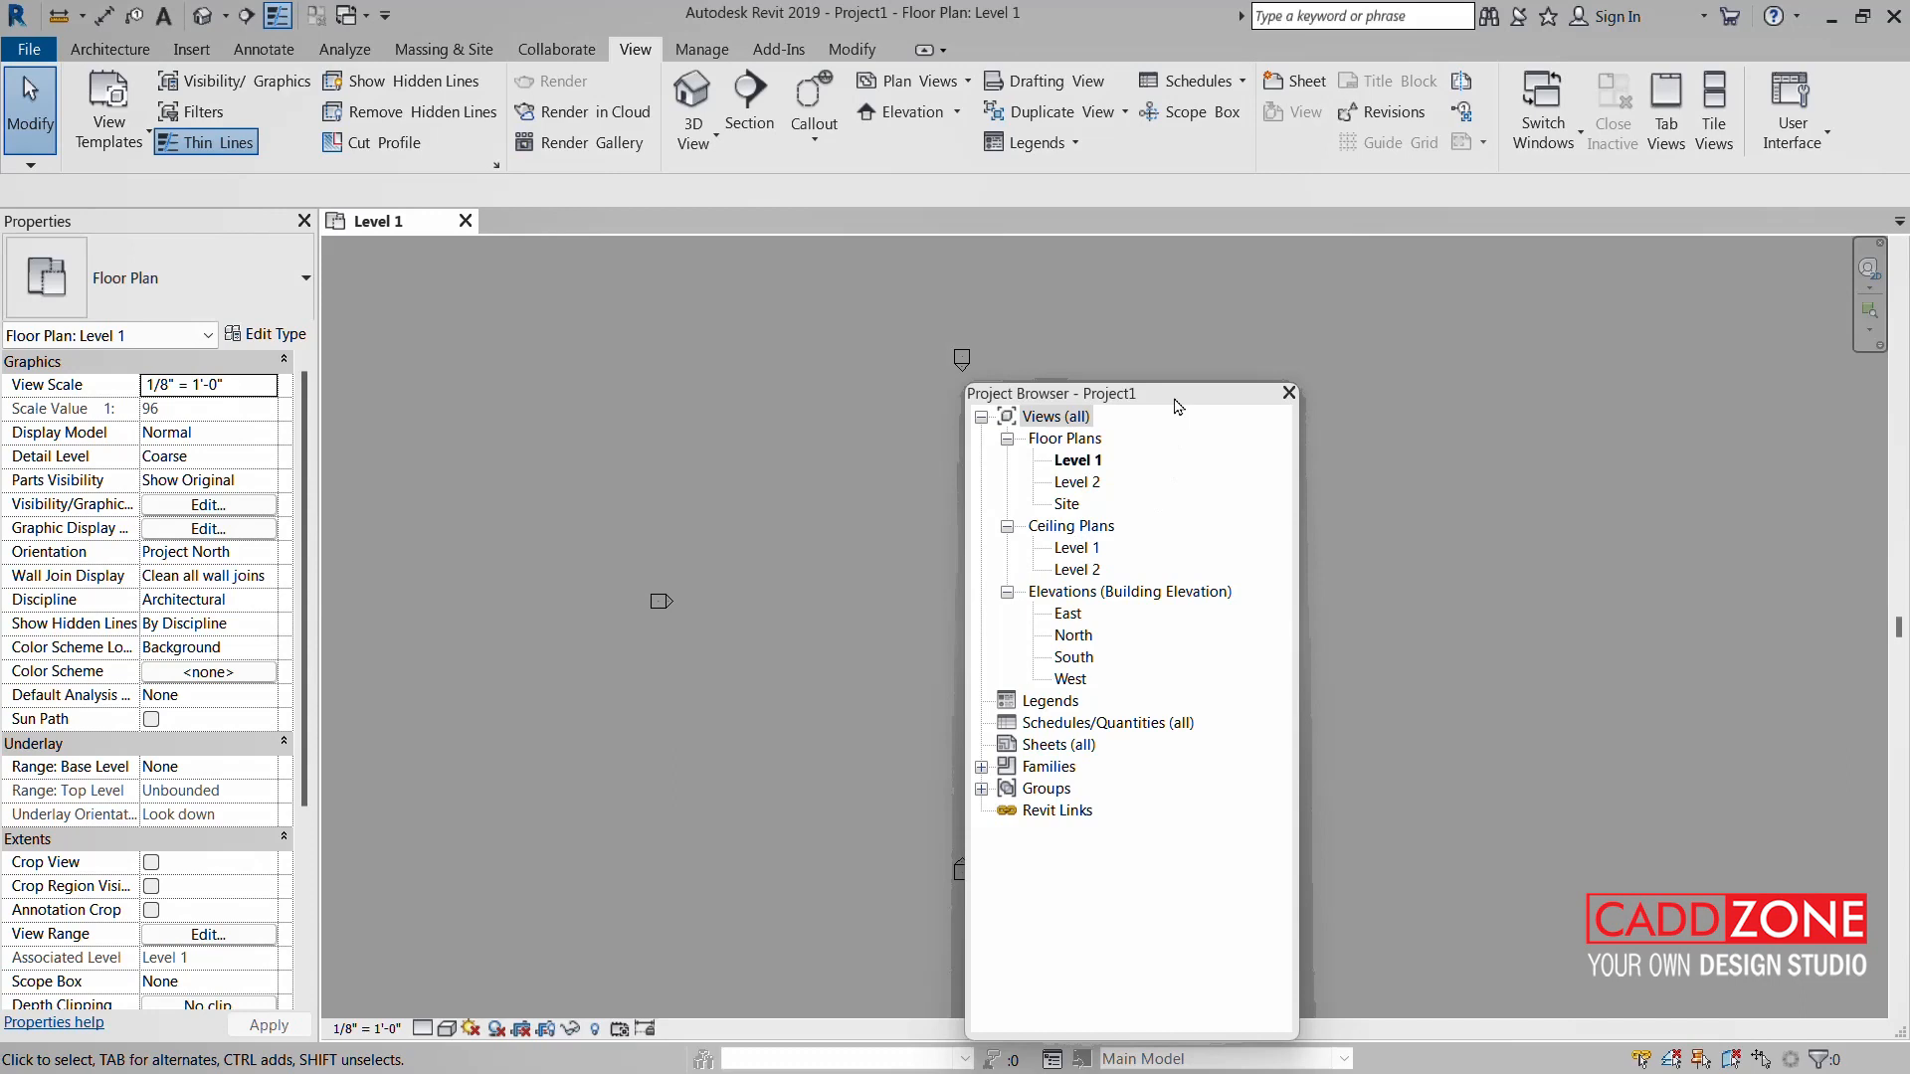
left_click_drag(1177, 406, 307, 350)
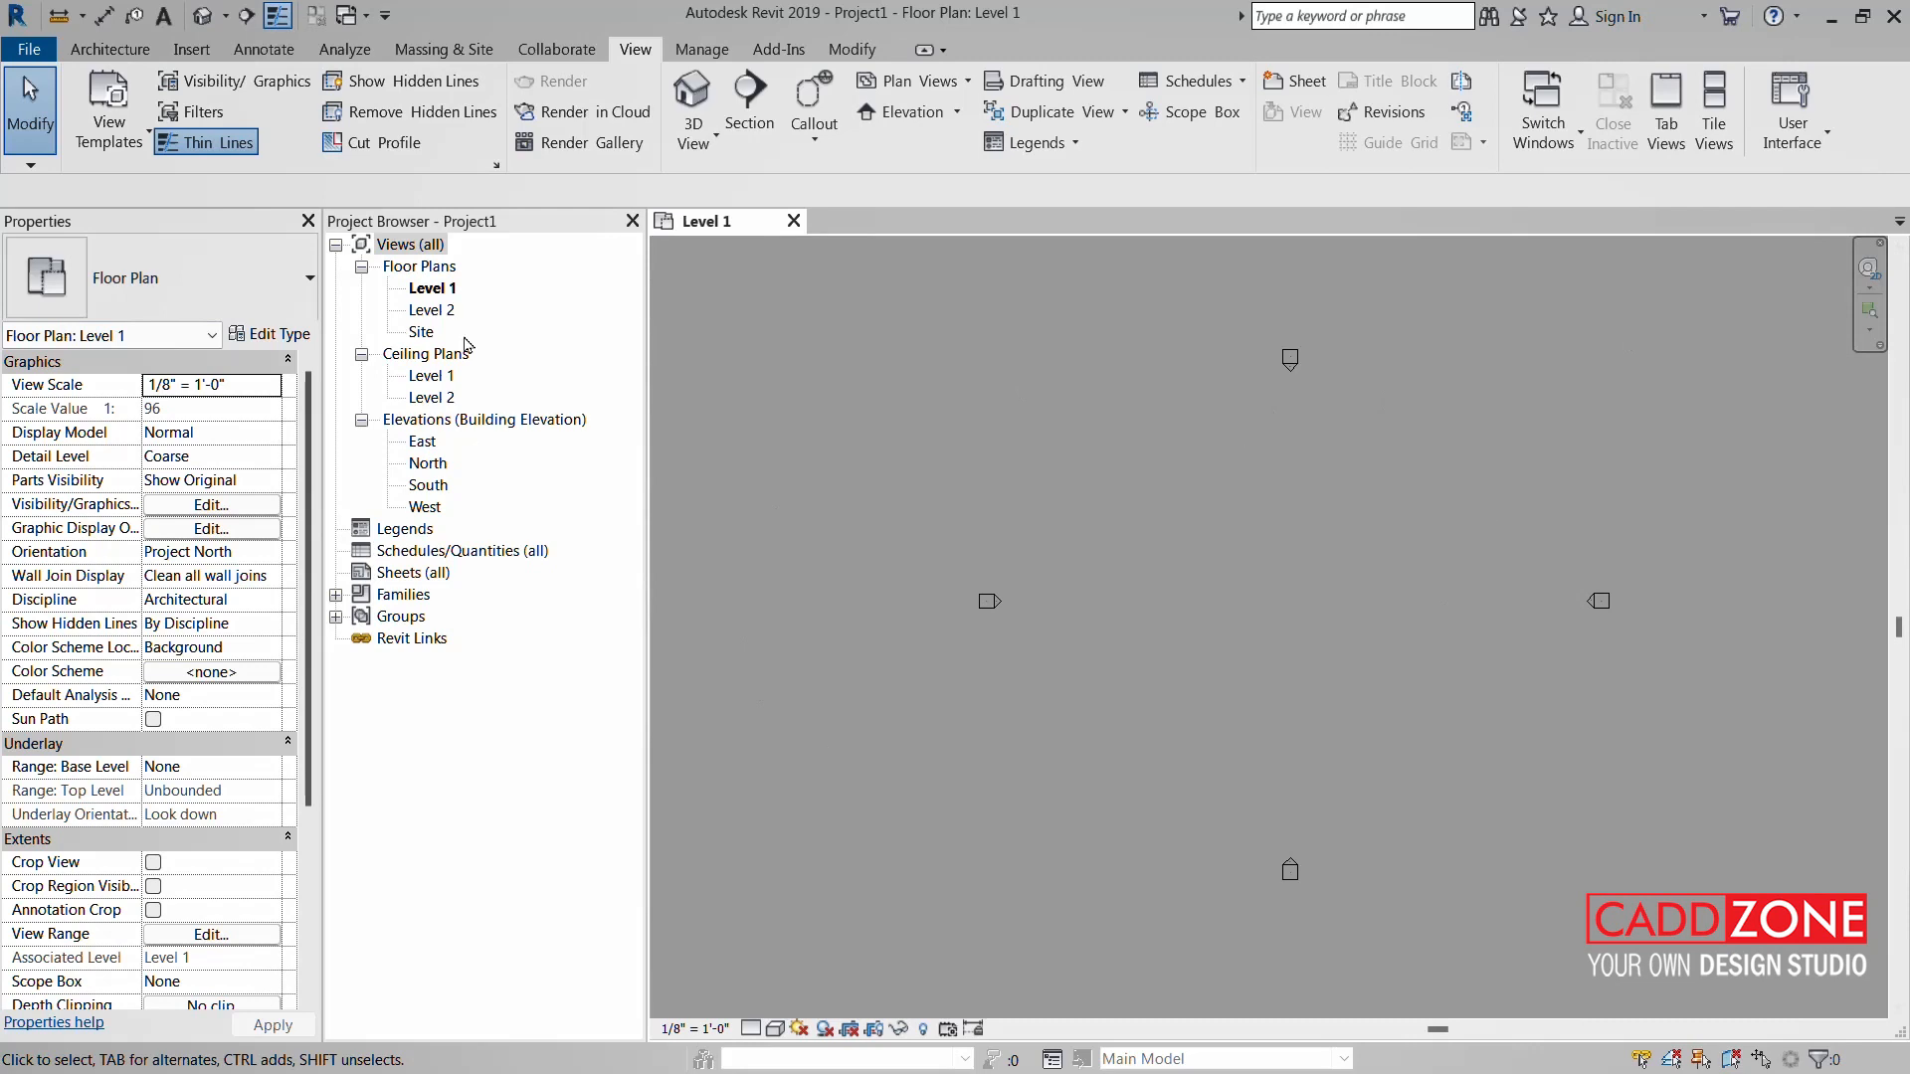
- Float the Project Browser, narrow the Properties palette, and combine both into one tabbed palette
left_click_drag(503, 226, 1118, 340)
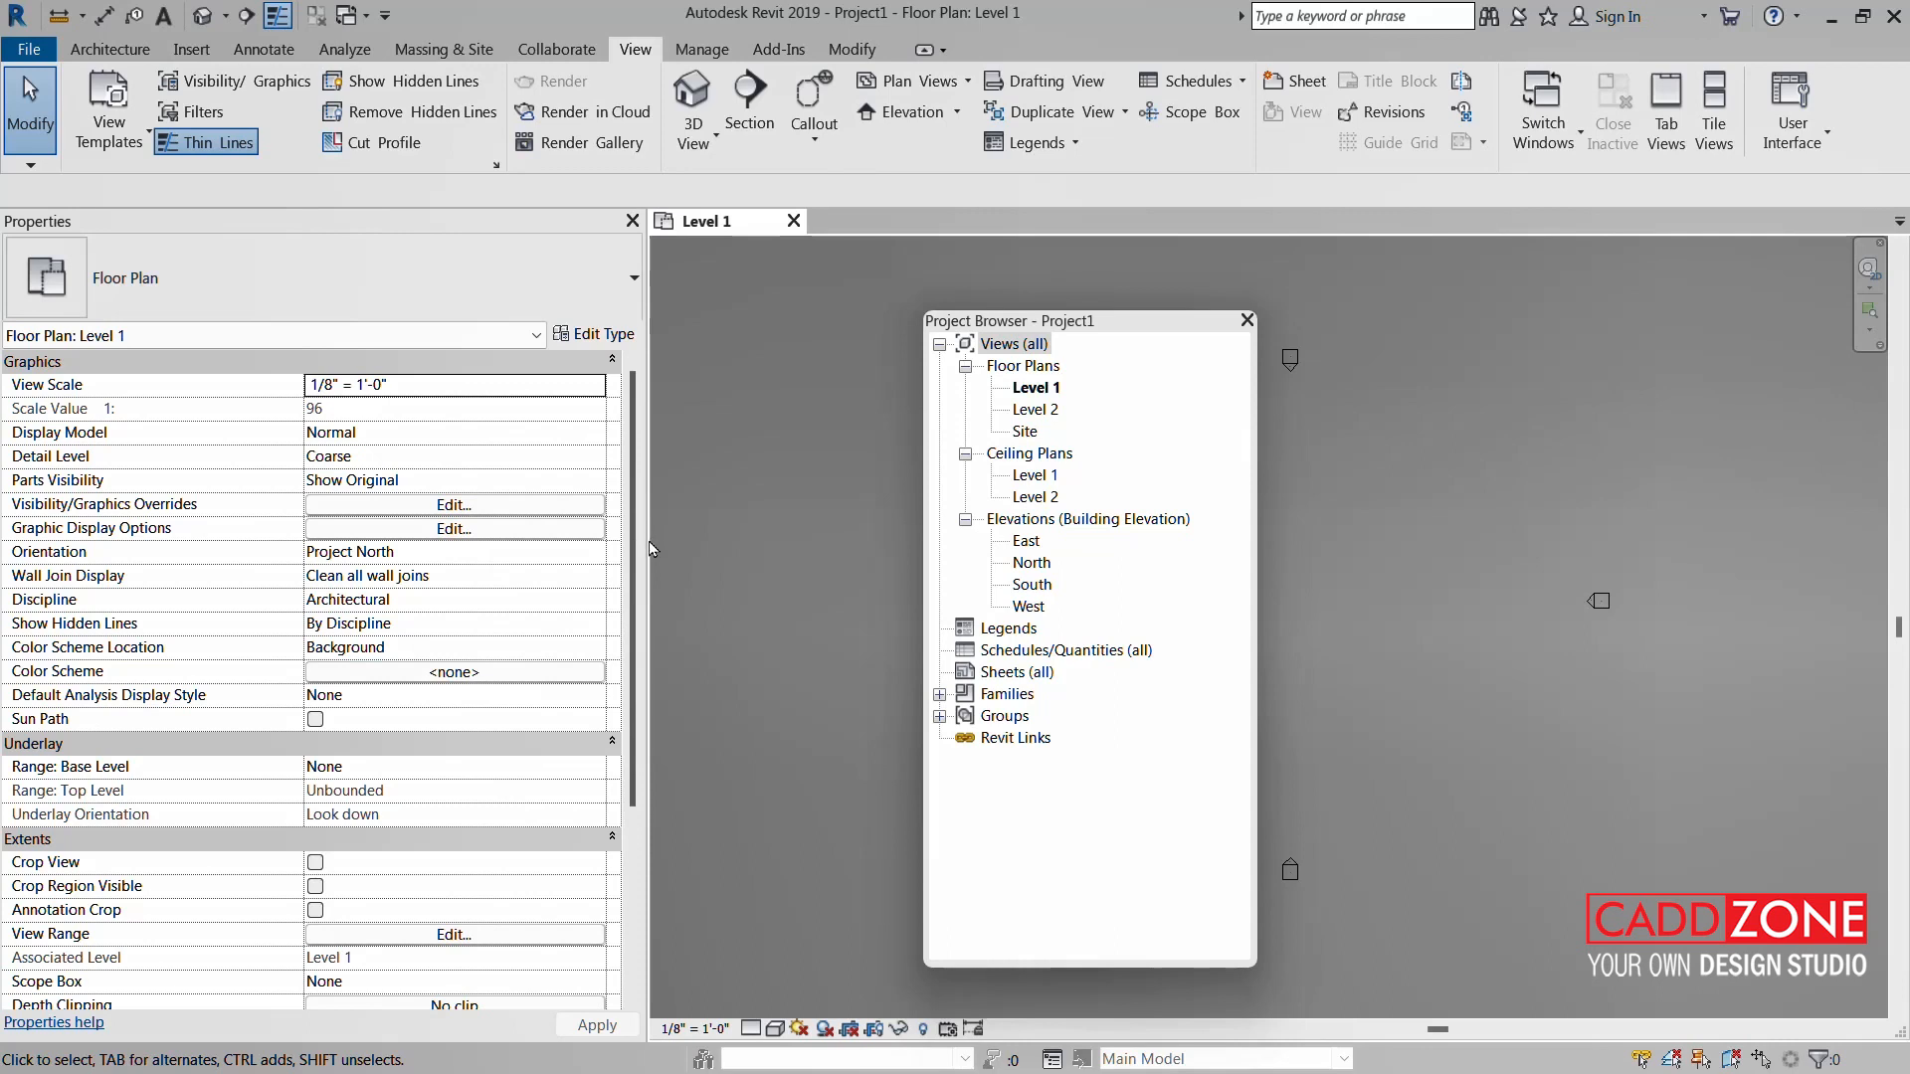
left_click_drag(648, 549, 308, 544)
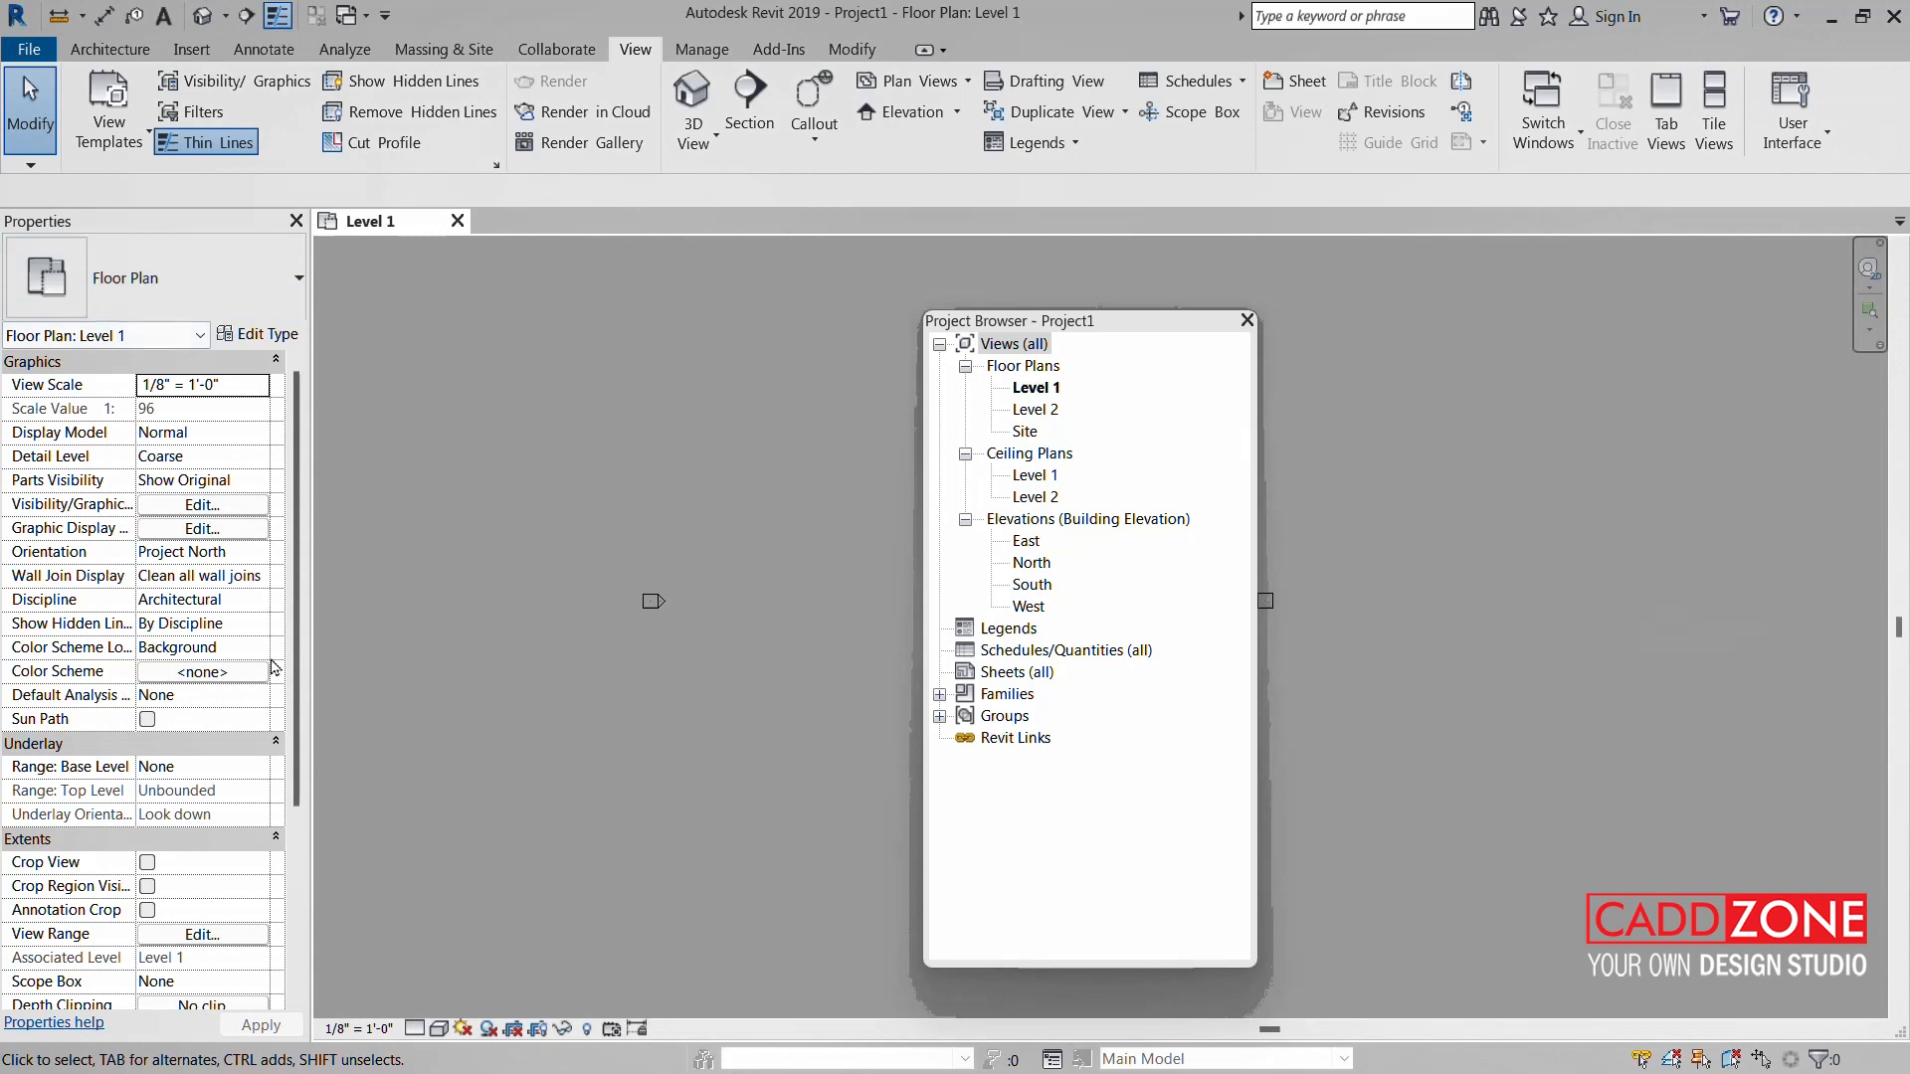
left_click_drag(296, 621, 343, 360)
left_click_drag(1085, 331, 147, 241)
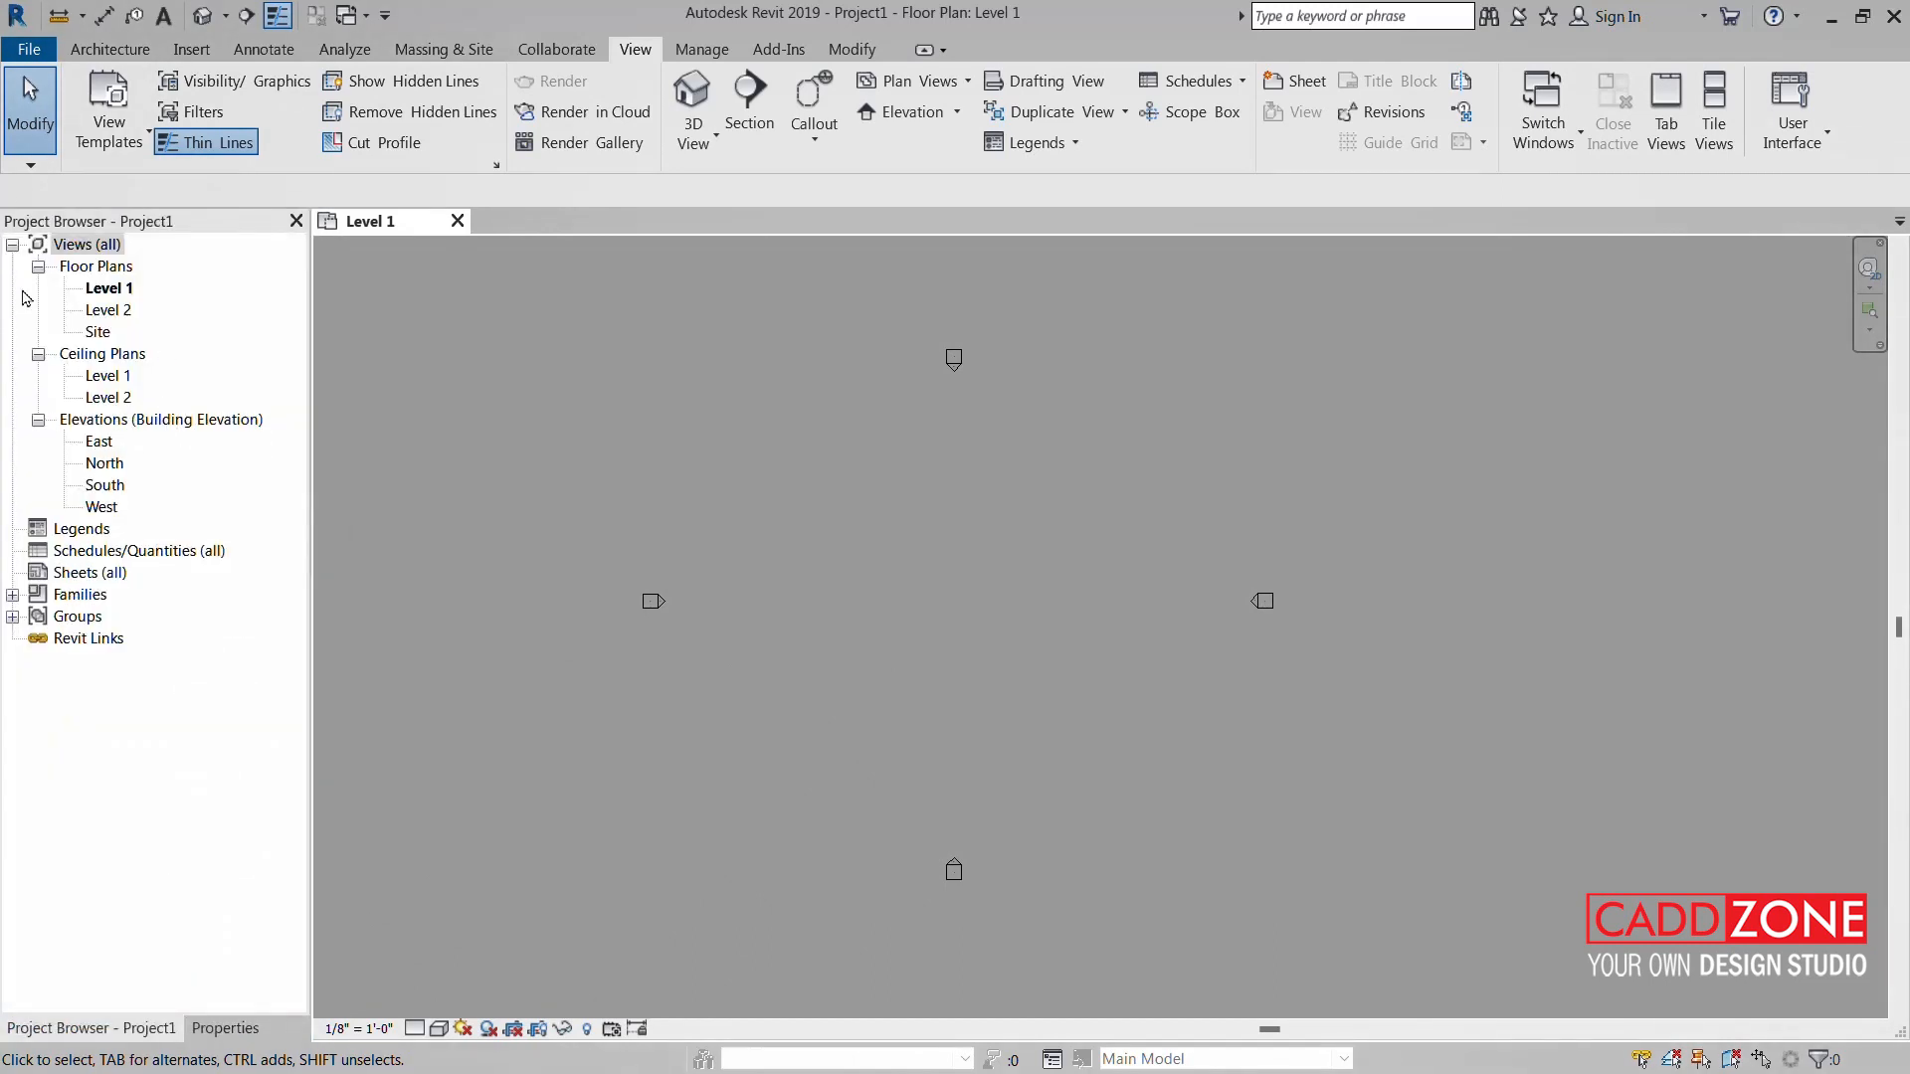
- Switch back and forth between Properties and the Project Browser within the combined palette
left_click(227, 1028)
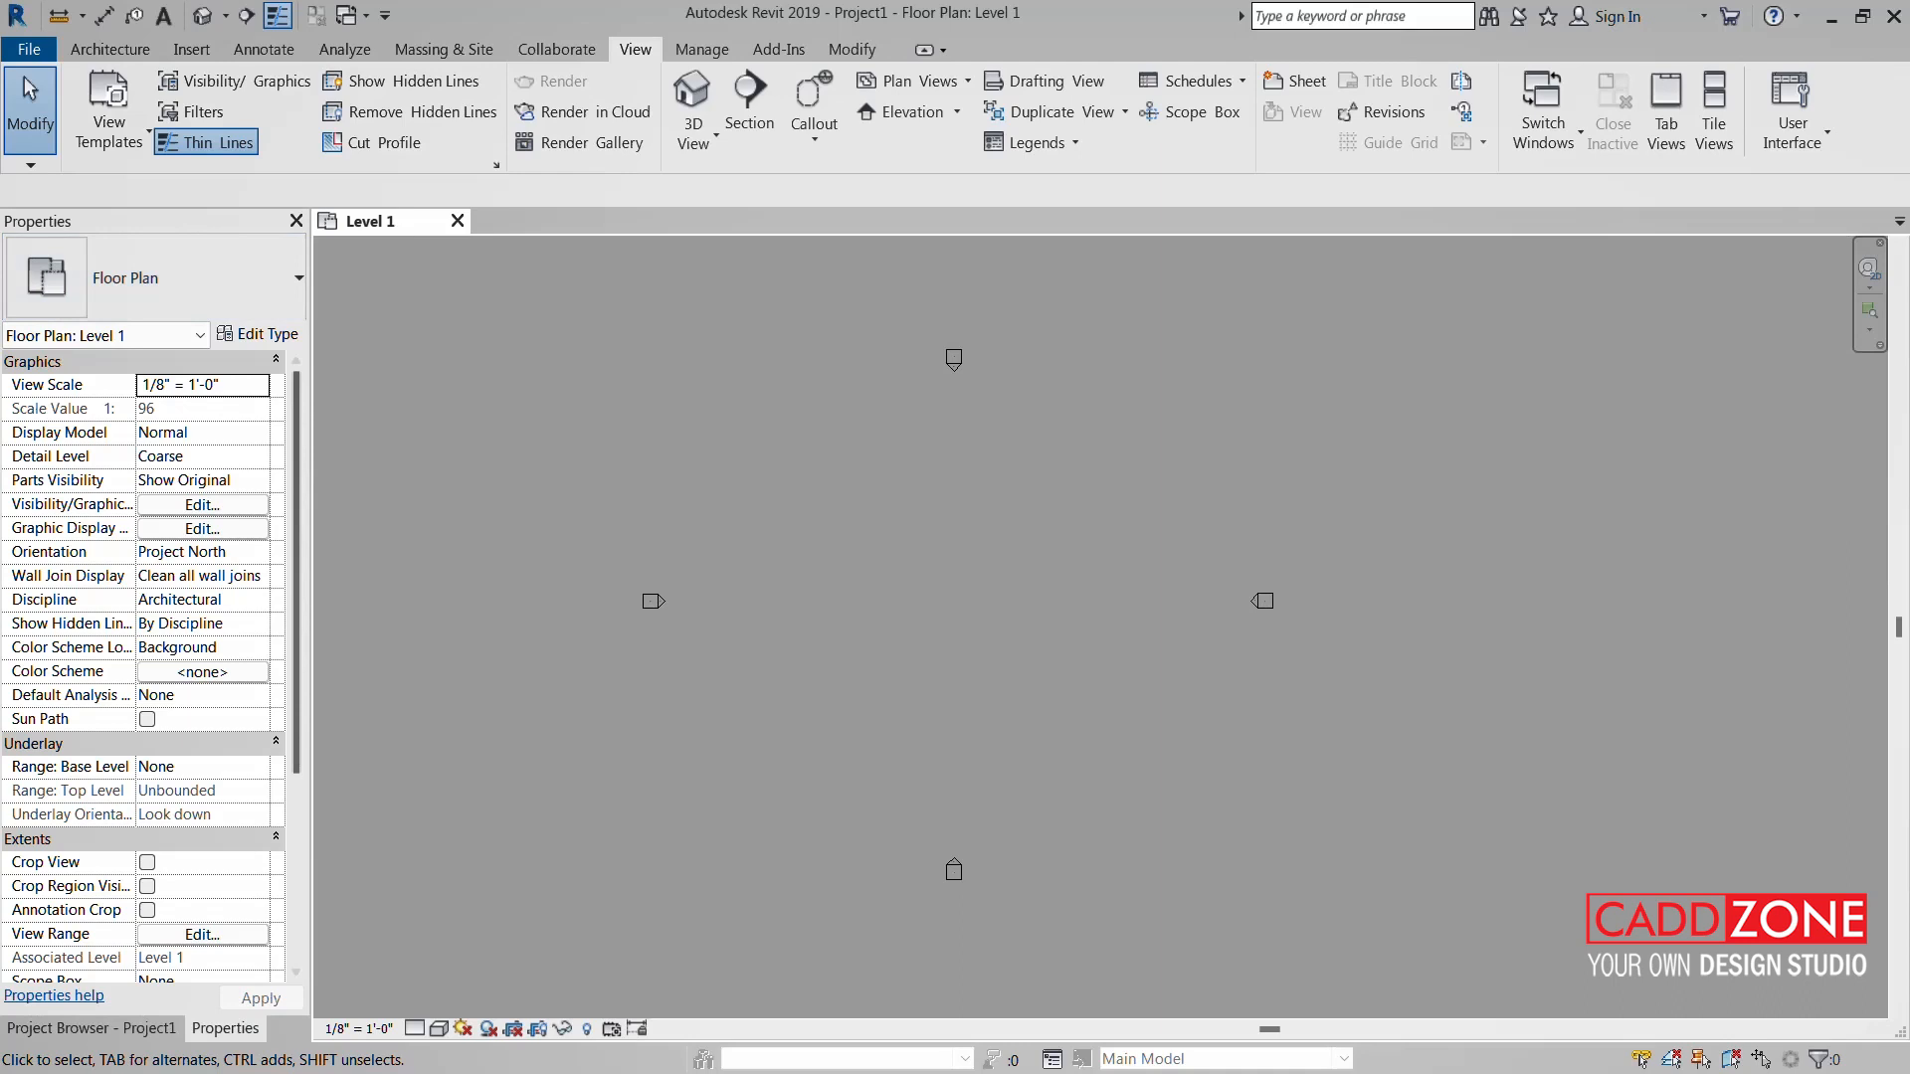
left_click(72, 1031)
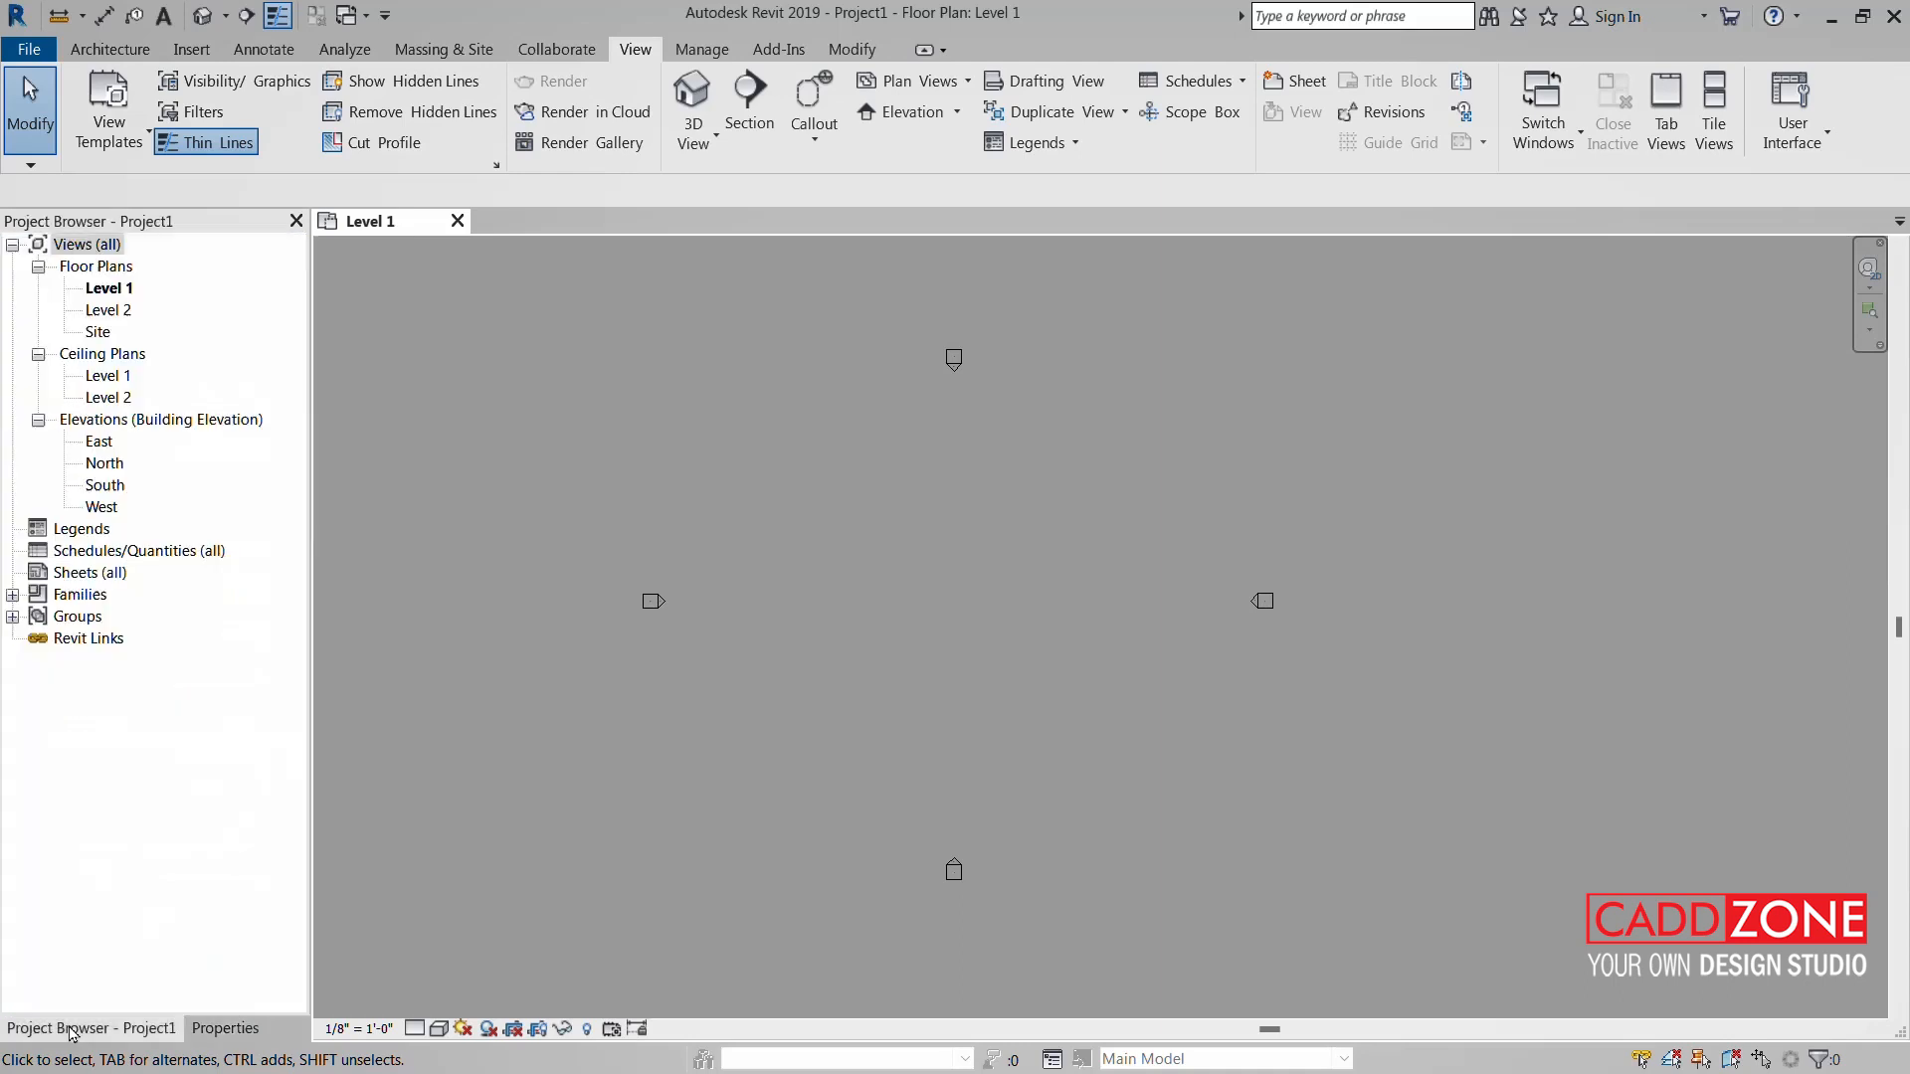
left_click(223, 1031)
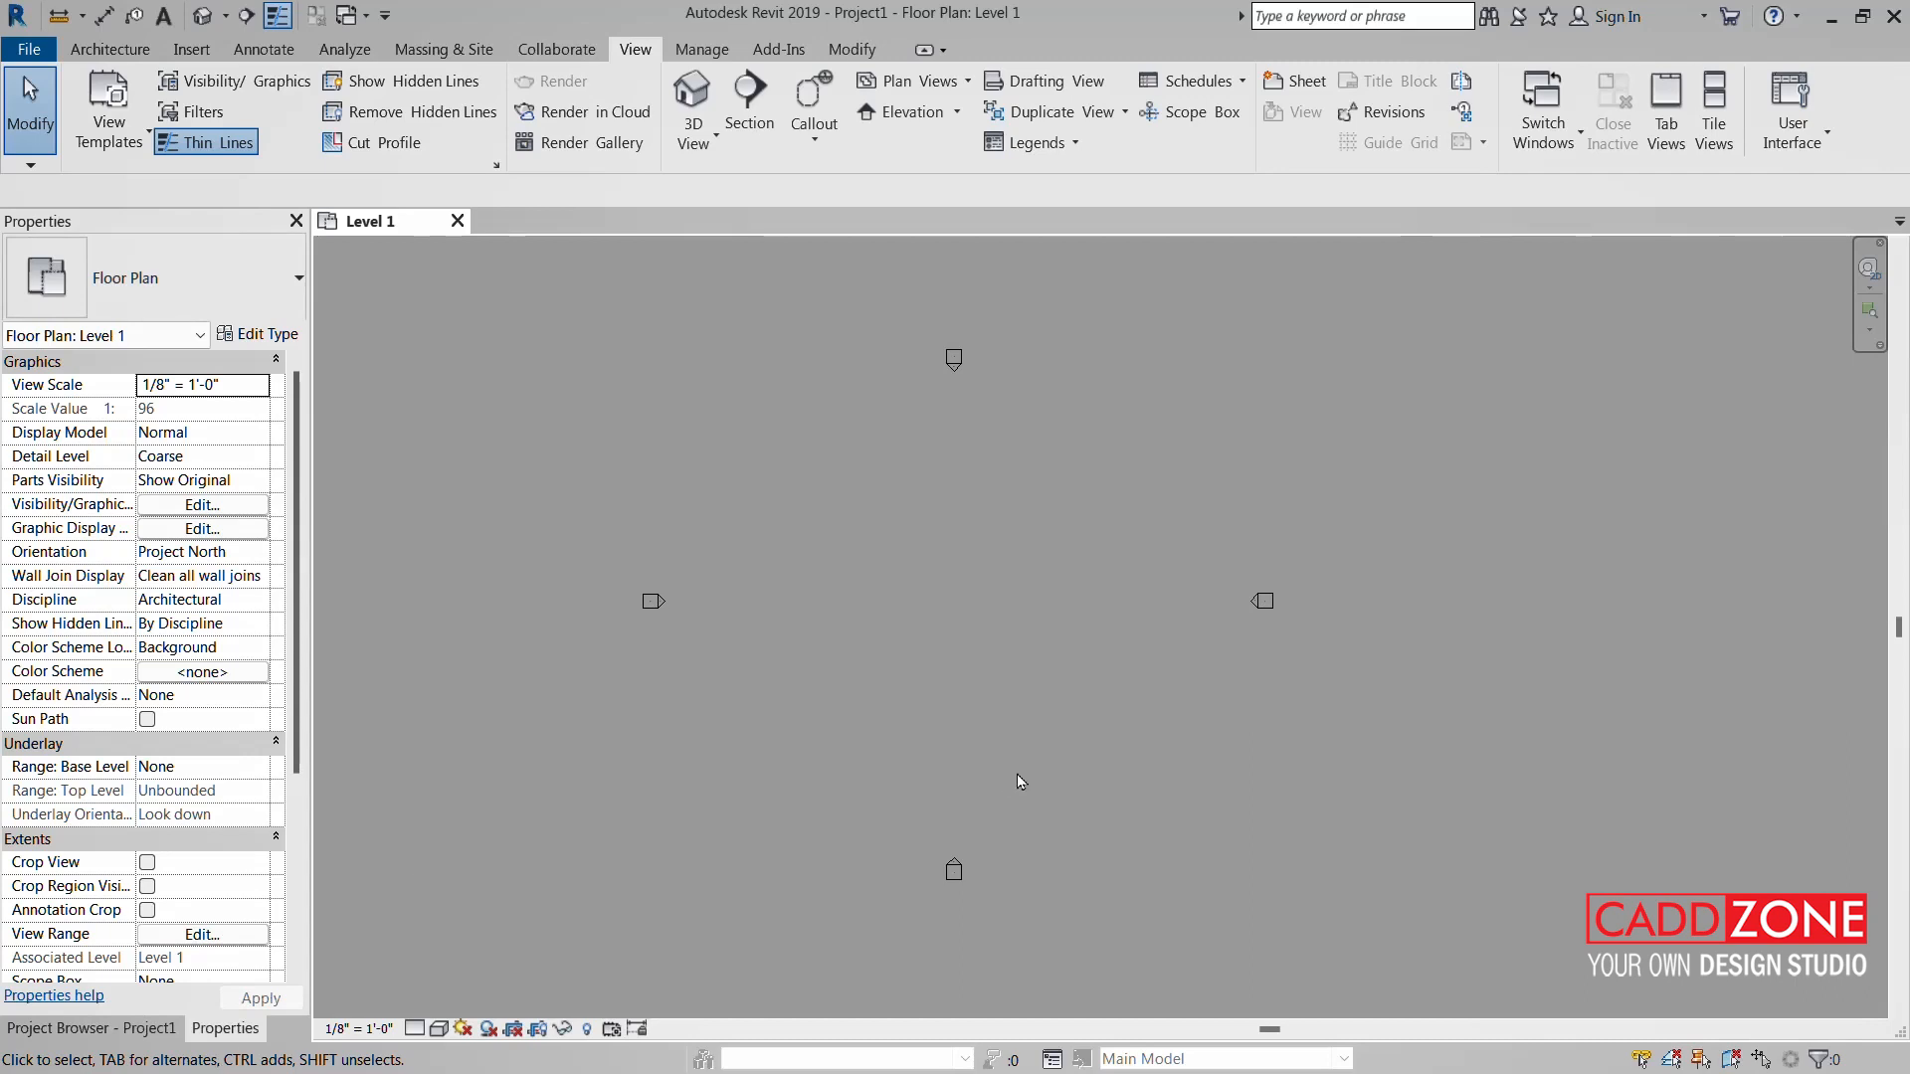
- Separate Properties from the combined palette and dock it on the opposite side of the drawing area from the Project Browser
middle_click_drag(1101, 695, 1161, 675)
scroll(1098, 653, "up", 1)
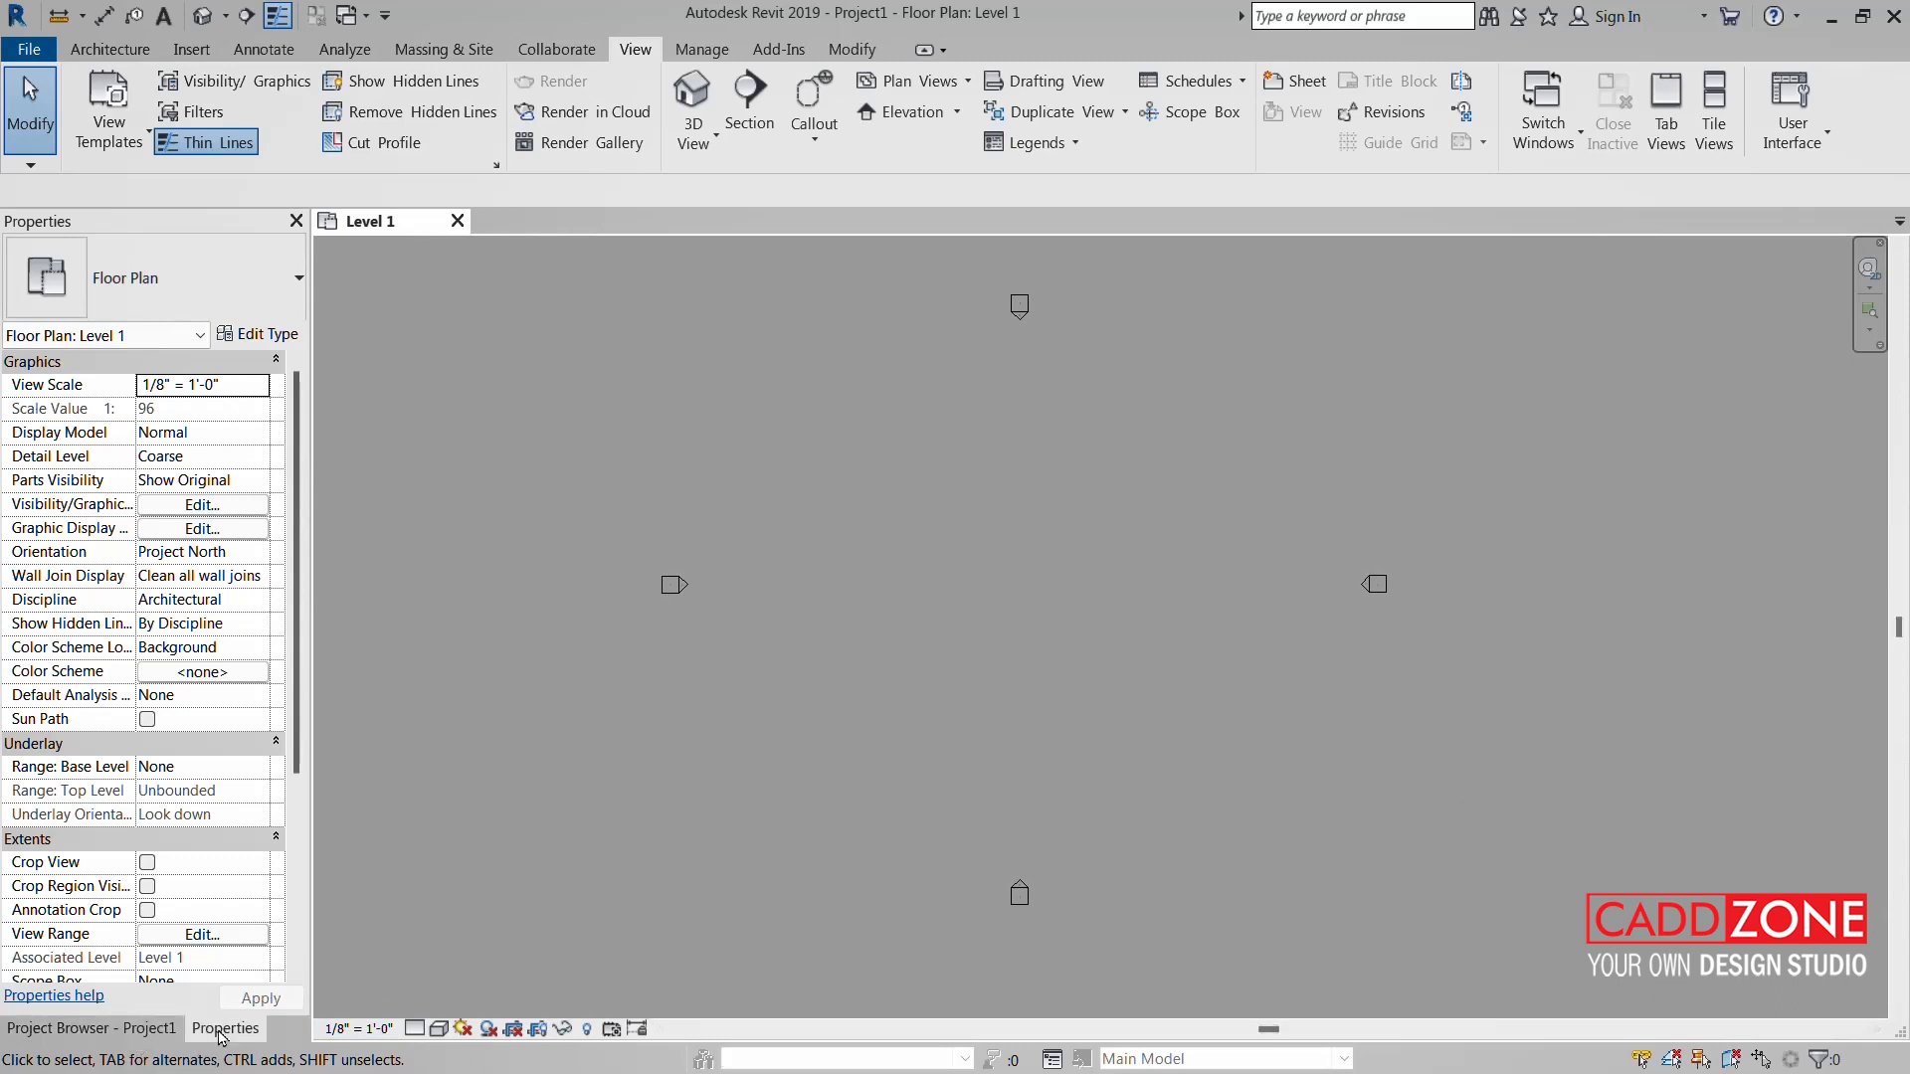
left_click_drag(224, 1037, 1778, 410)
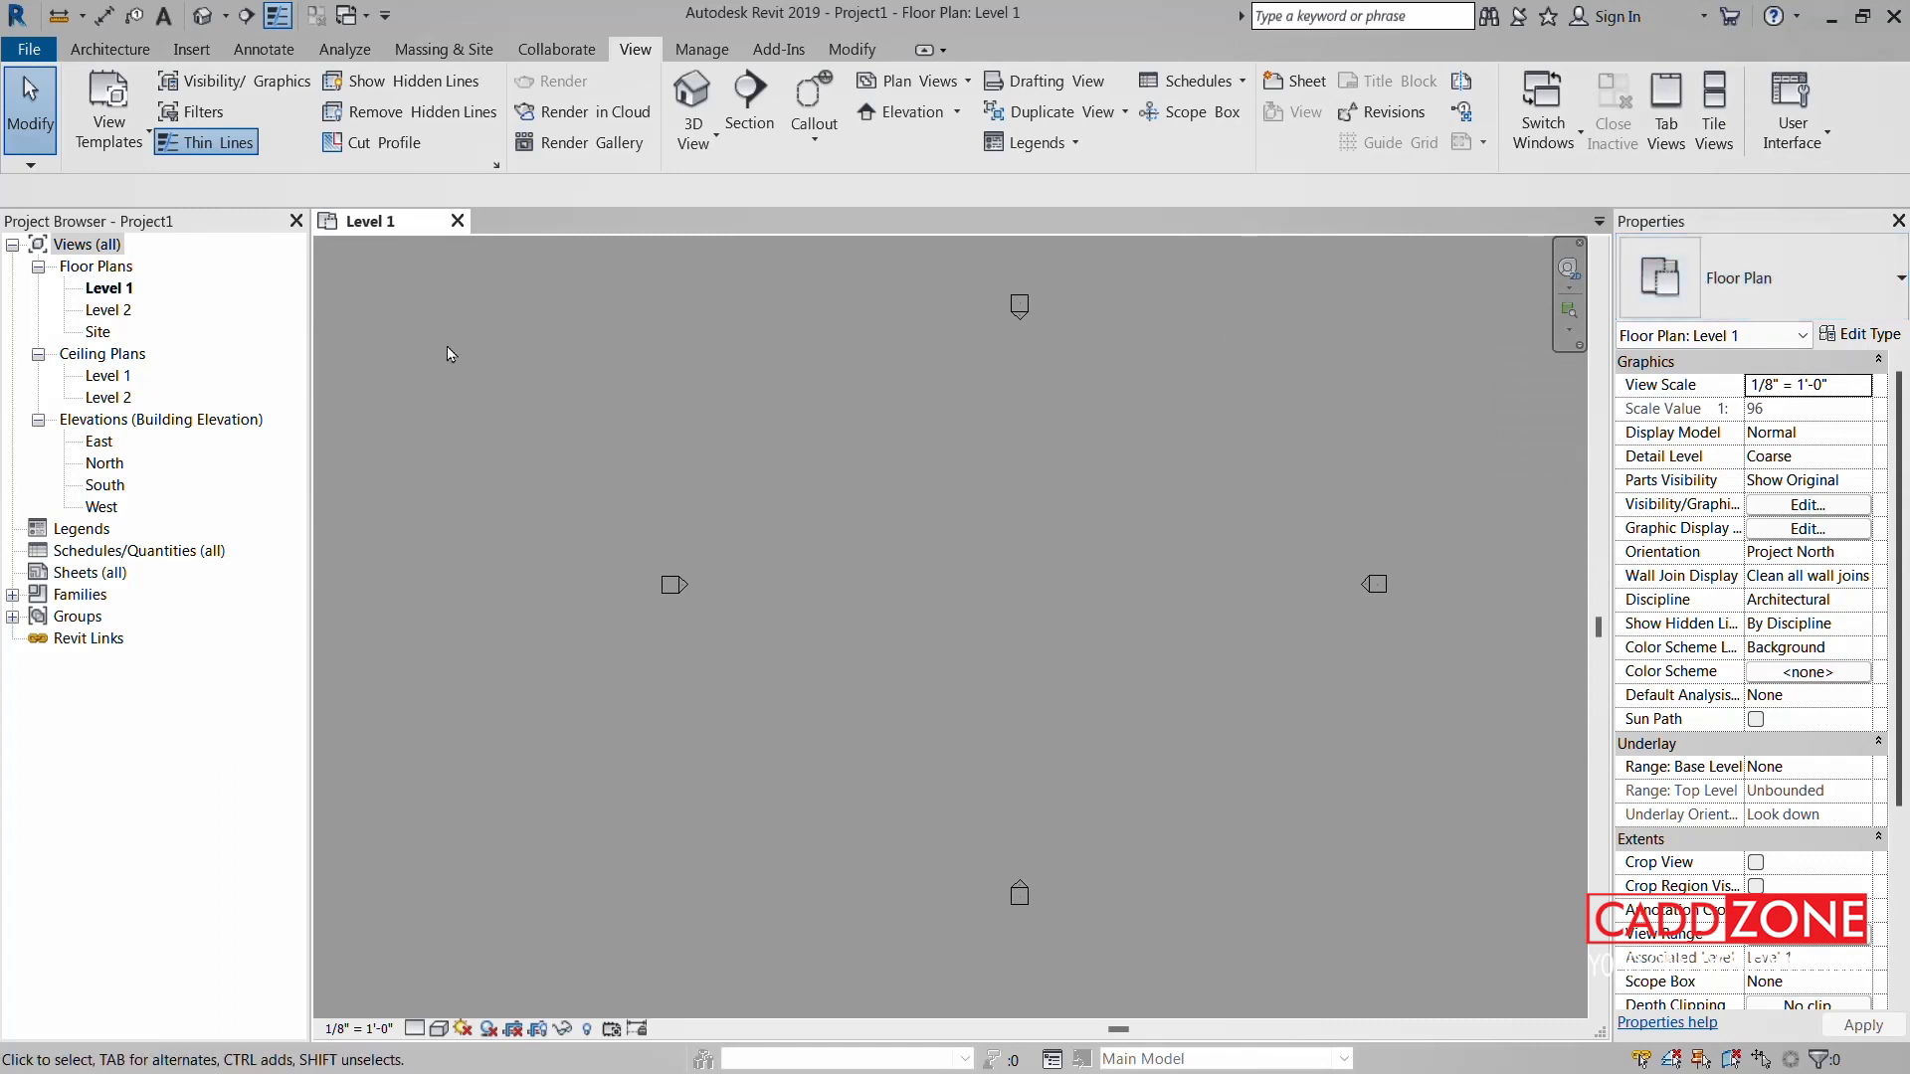
- Swap the docked Properties palette and Project Browser to opposite sides of the drawing area
left_click_drag(216, 230, 1200, 384)
left_click_drag(1763, 228, 3, 370)
left_click_drag(1174, 374, 1908, 343)
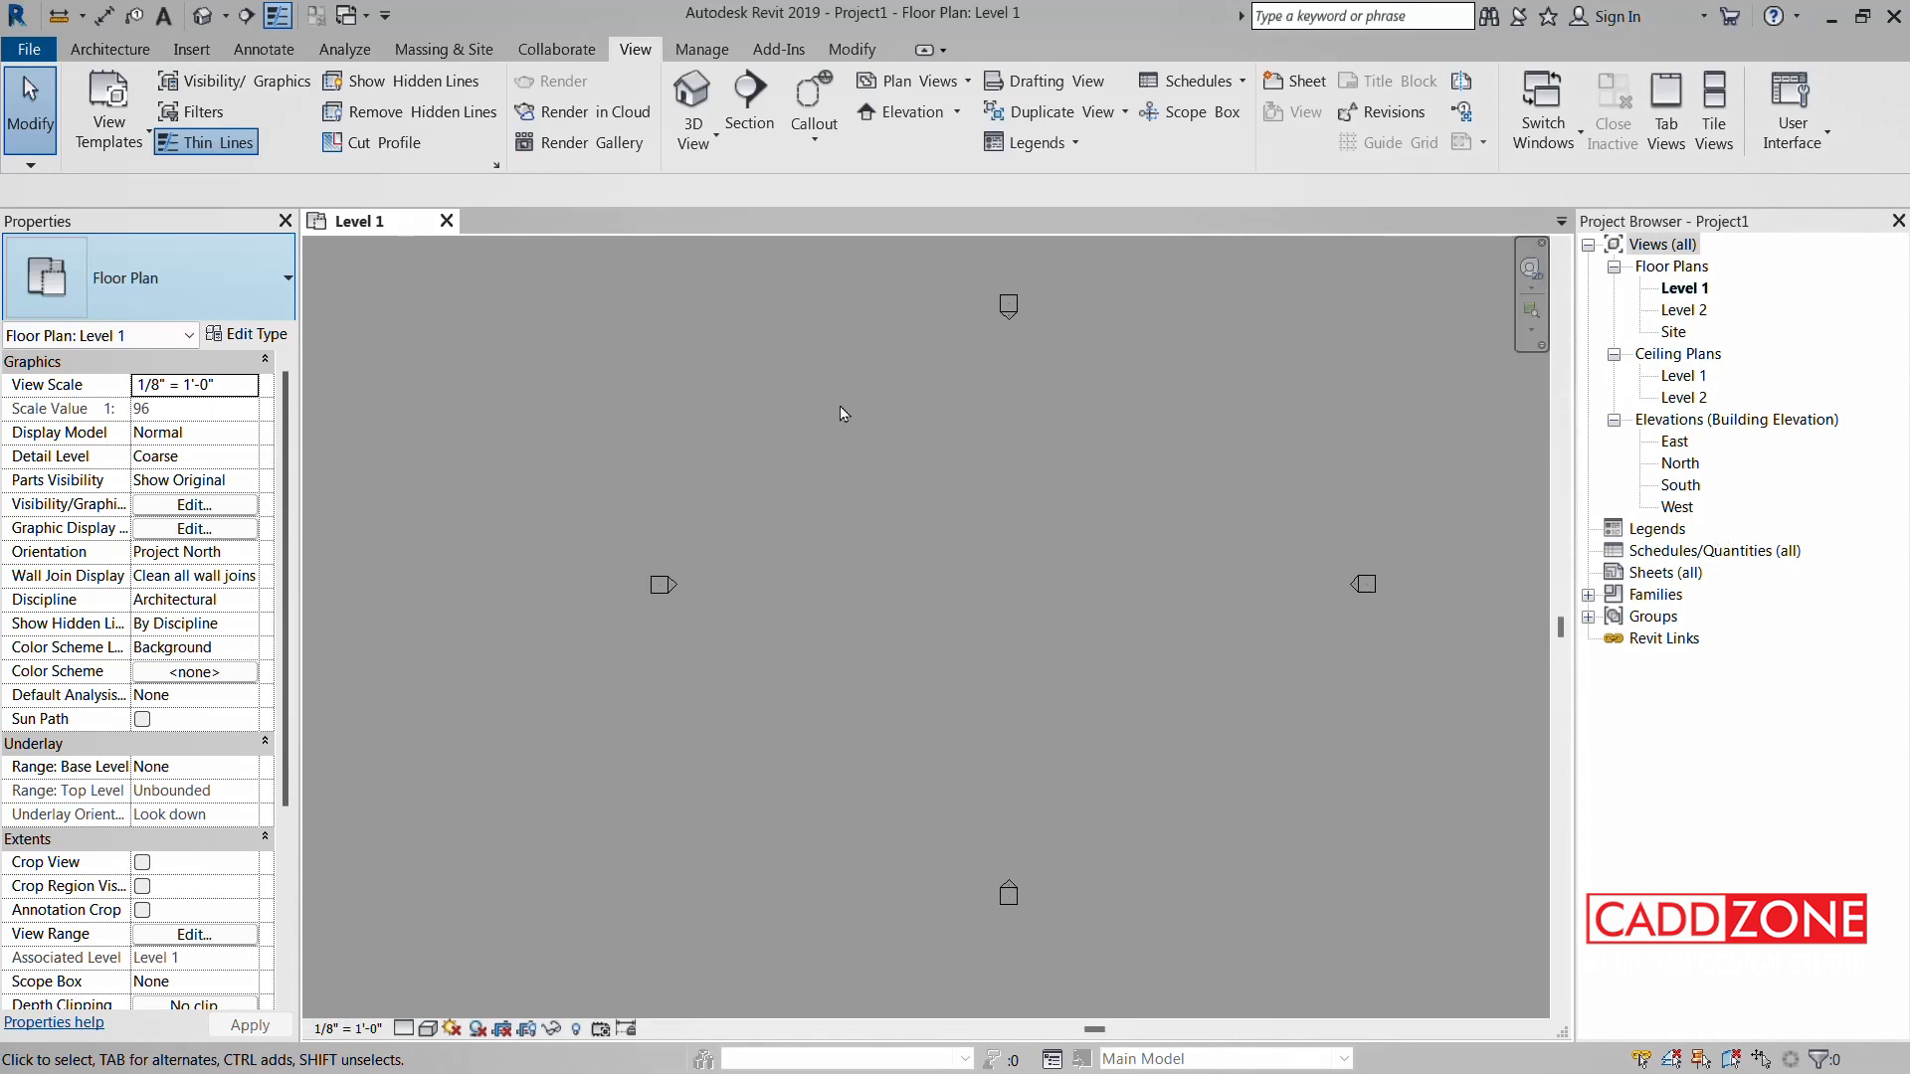
- Fit the Level 1 floor plan to the drawing area and recentre its four elevation markers
middle_click_drag(1102, 547, 945, 537)
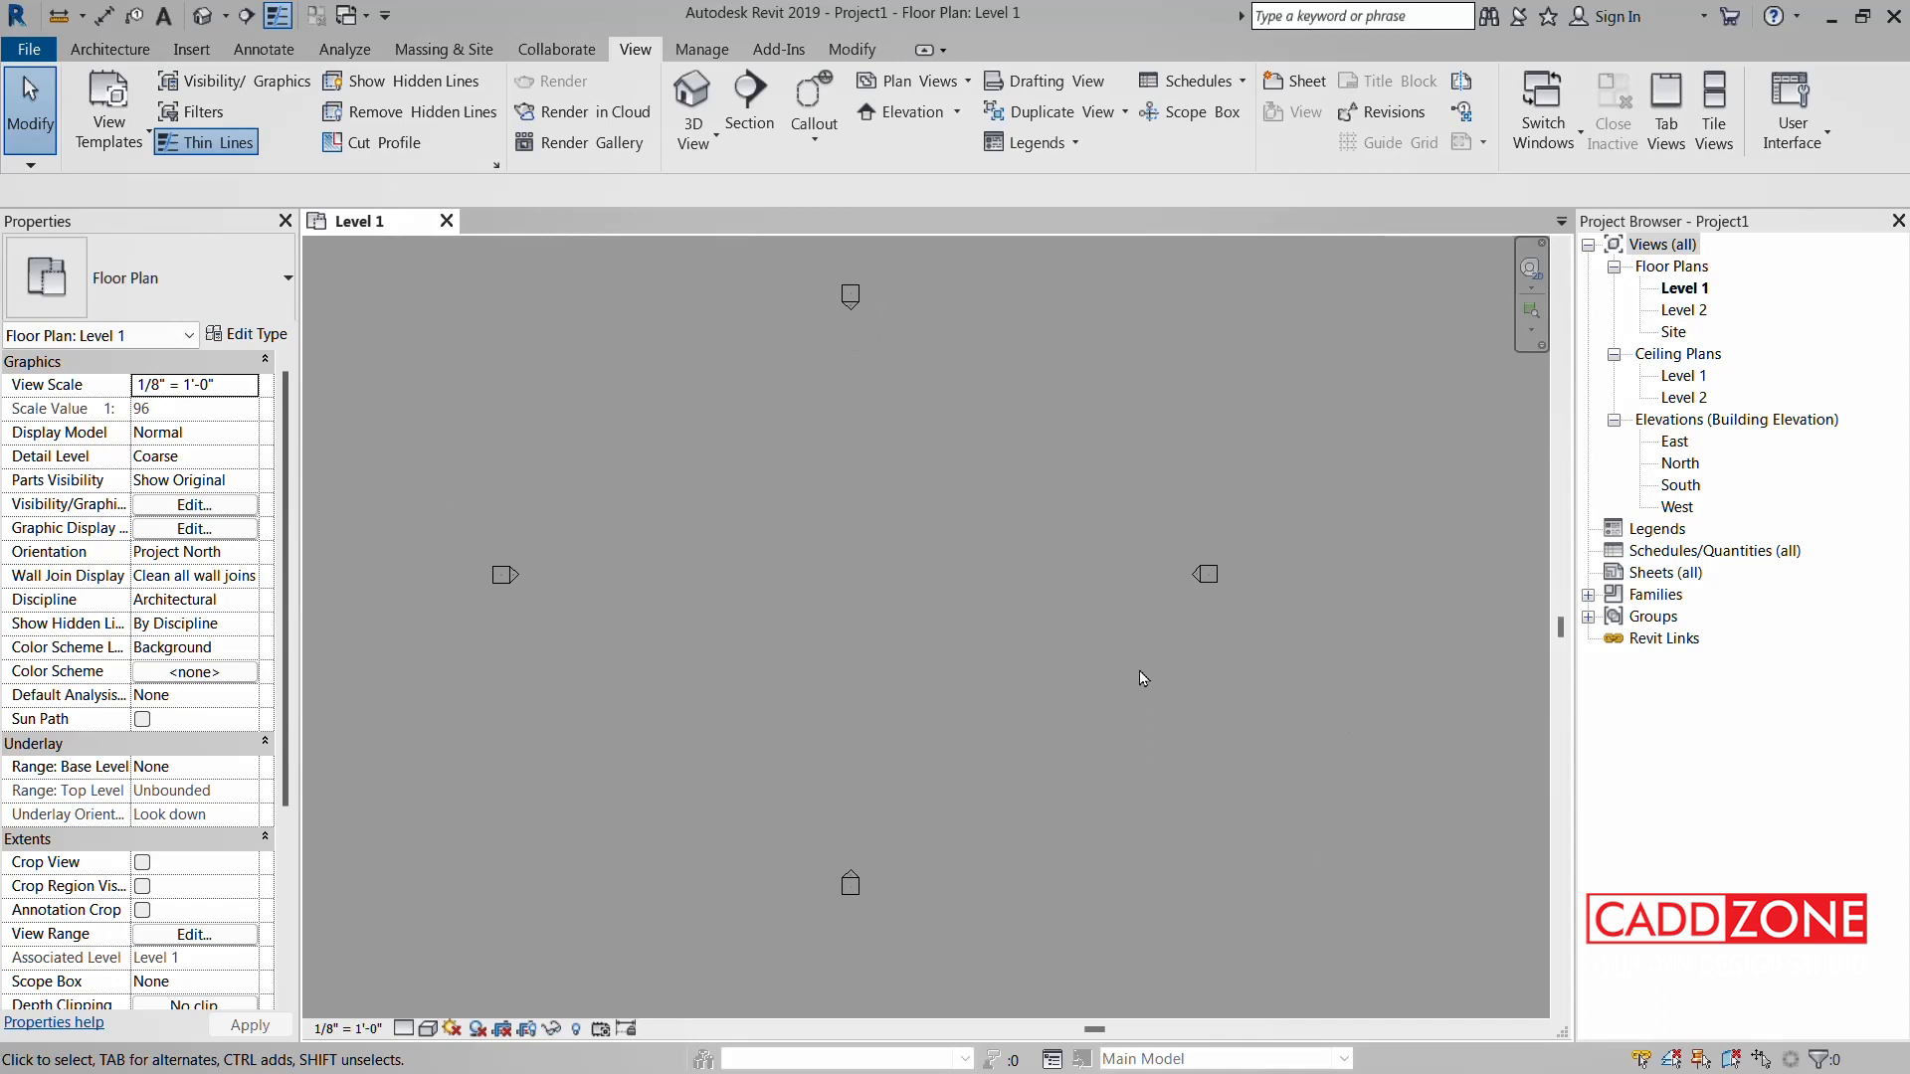
key("z")
key("a")
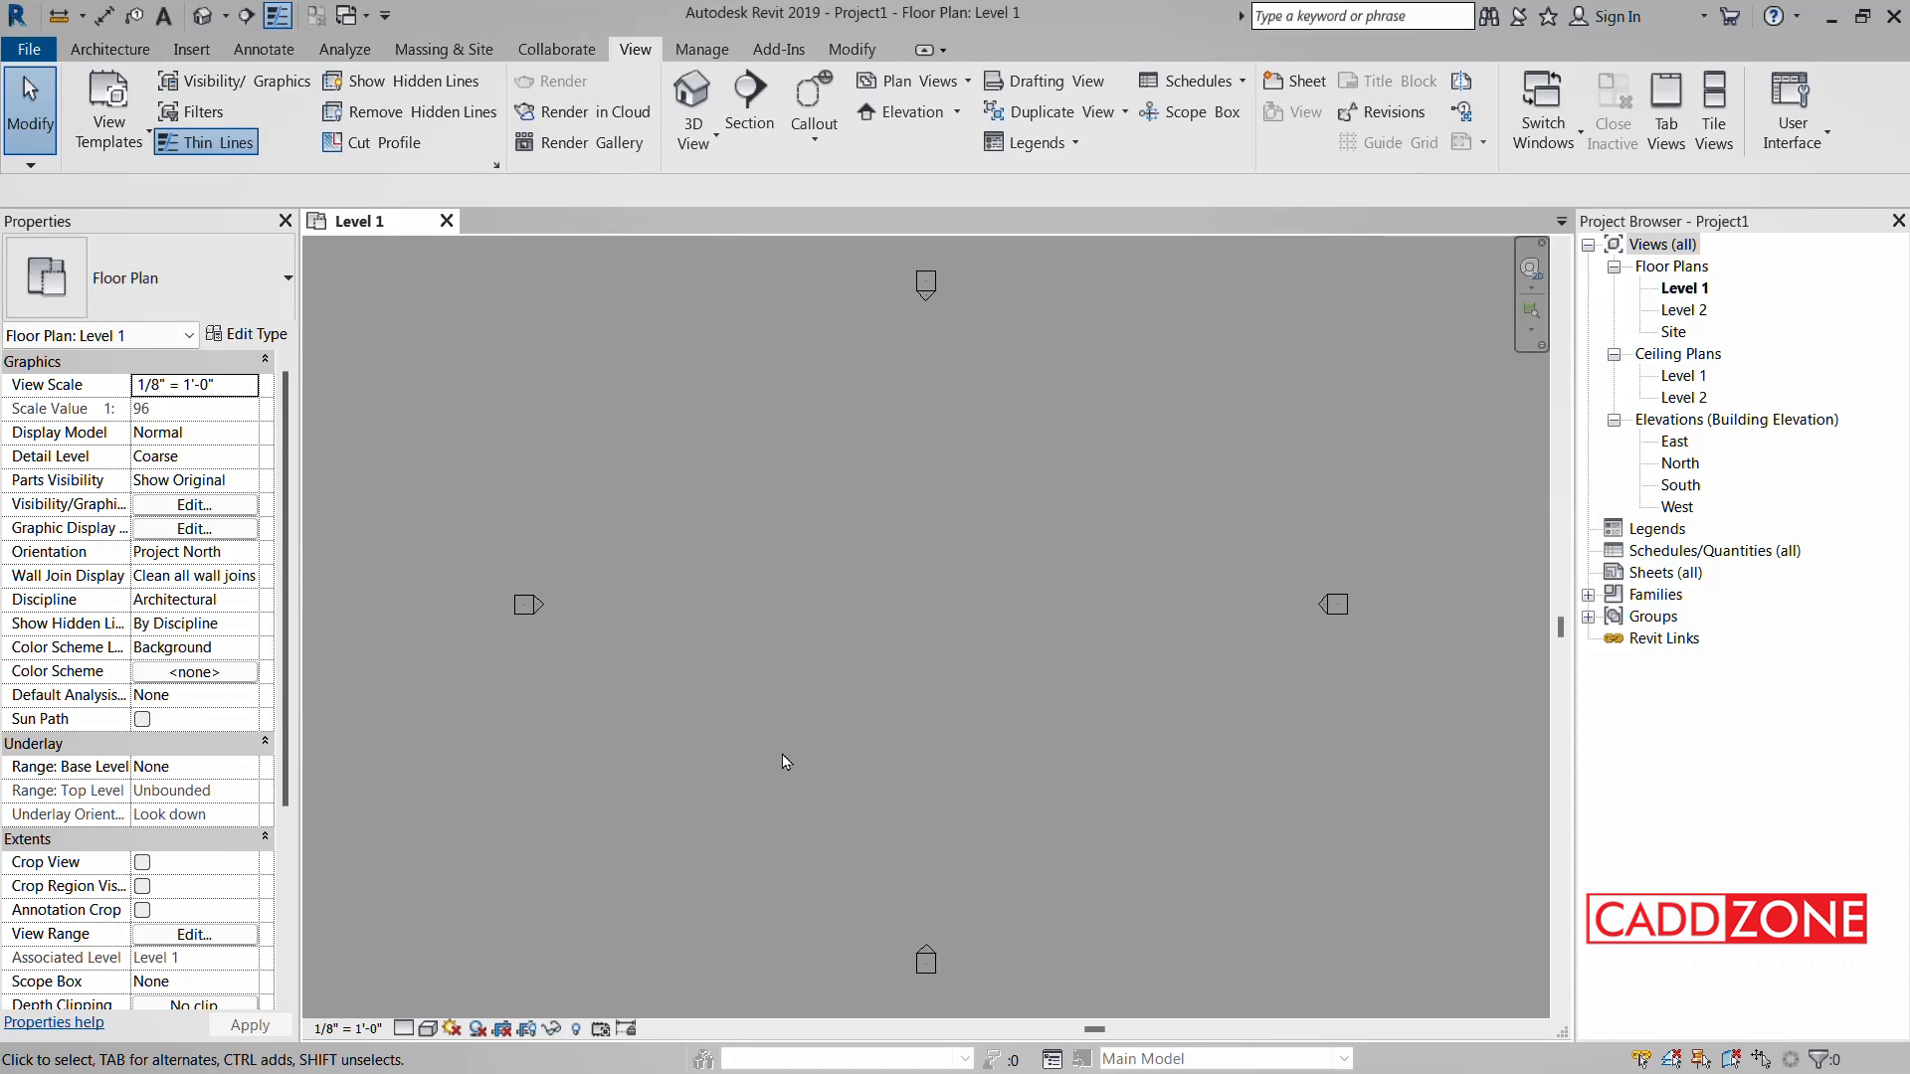
scroll(1090, 617, "down", 1)
middle_click_drag(1090, 616, 1095, 664)
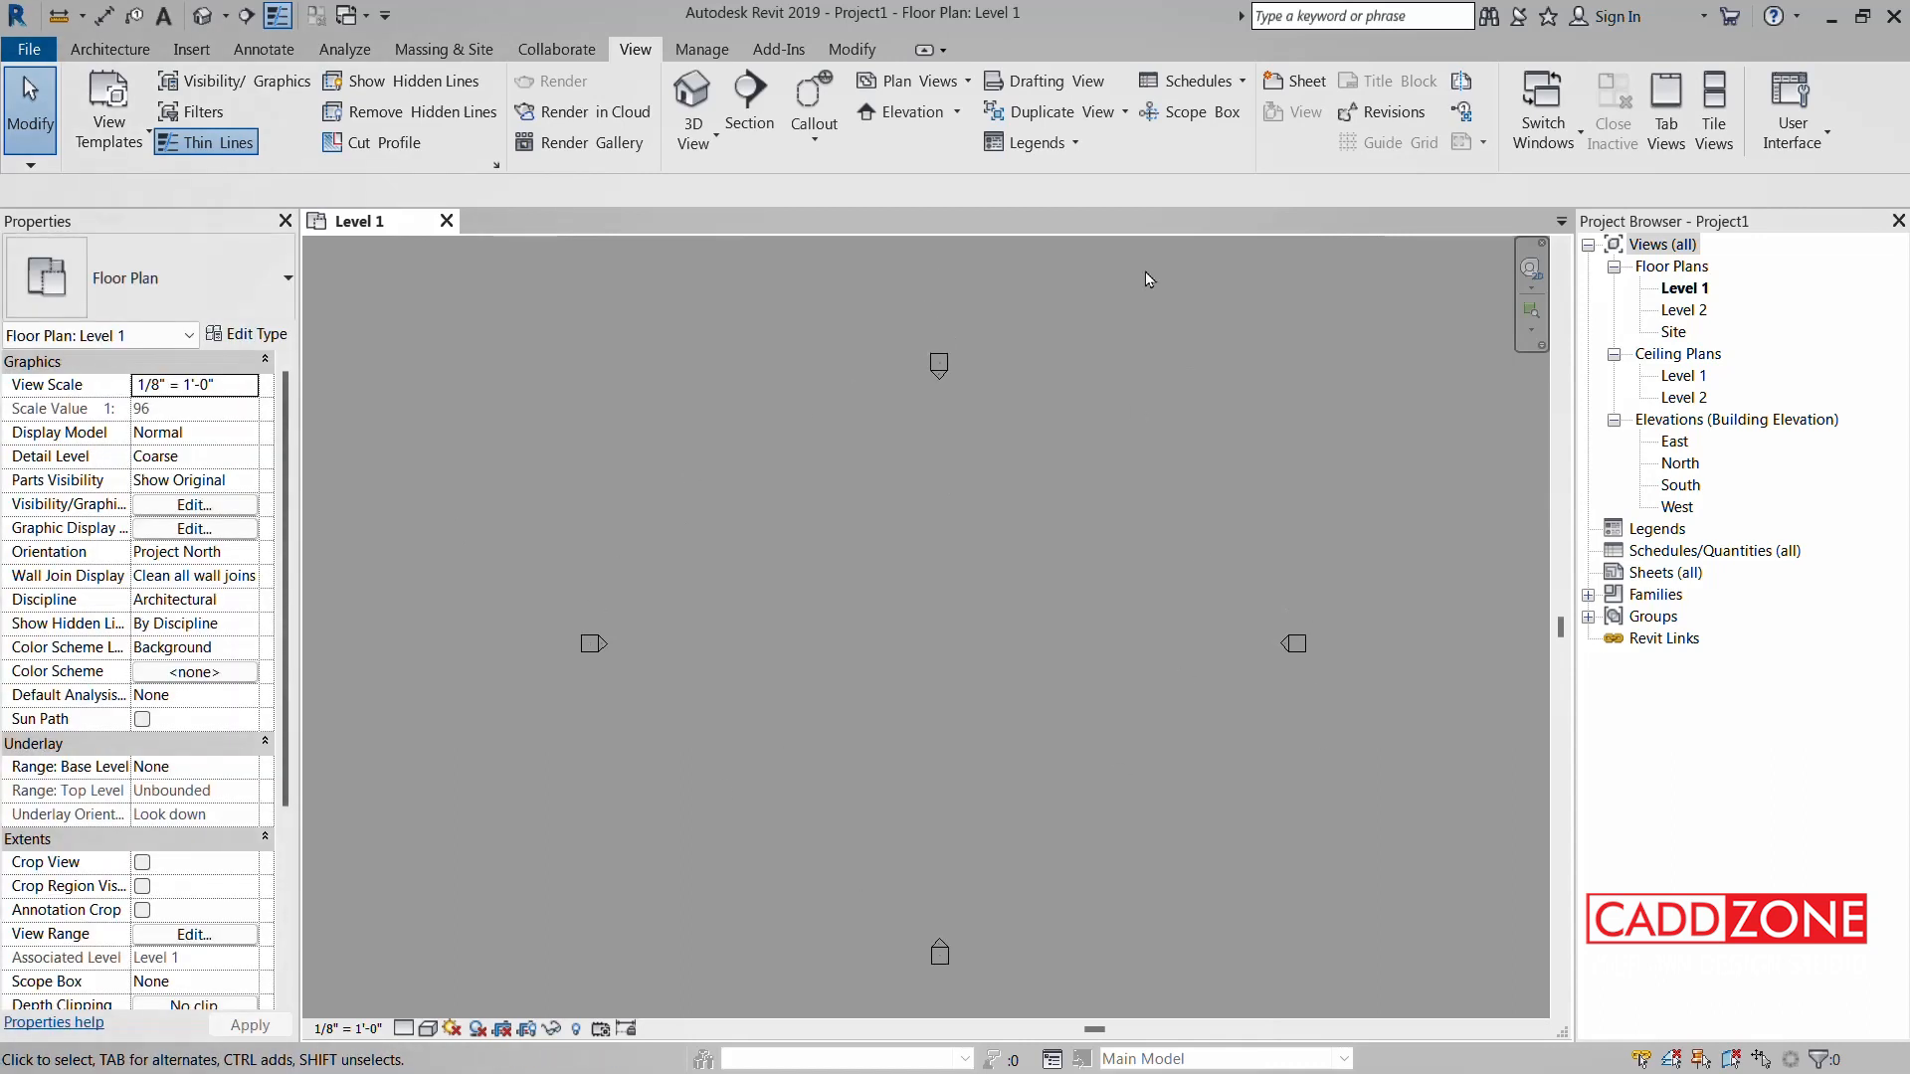
- Window-select the elevation marker on the east side of the Level 1 plan, and clear the selection
left_click_drag(1233, 576, 1381, 762)
key("Escape")
left_click_drag(1202, 557, 1444, 806)
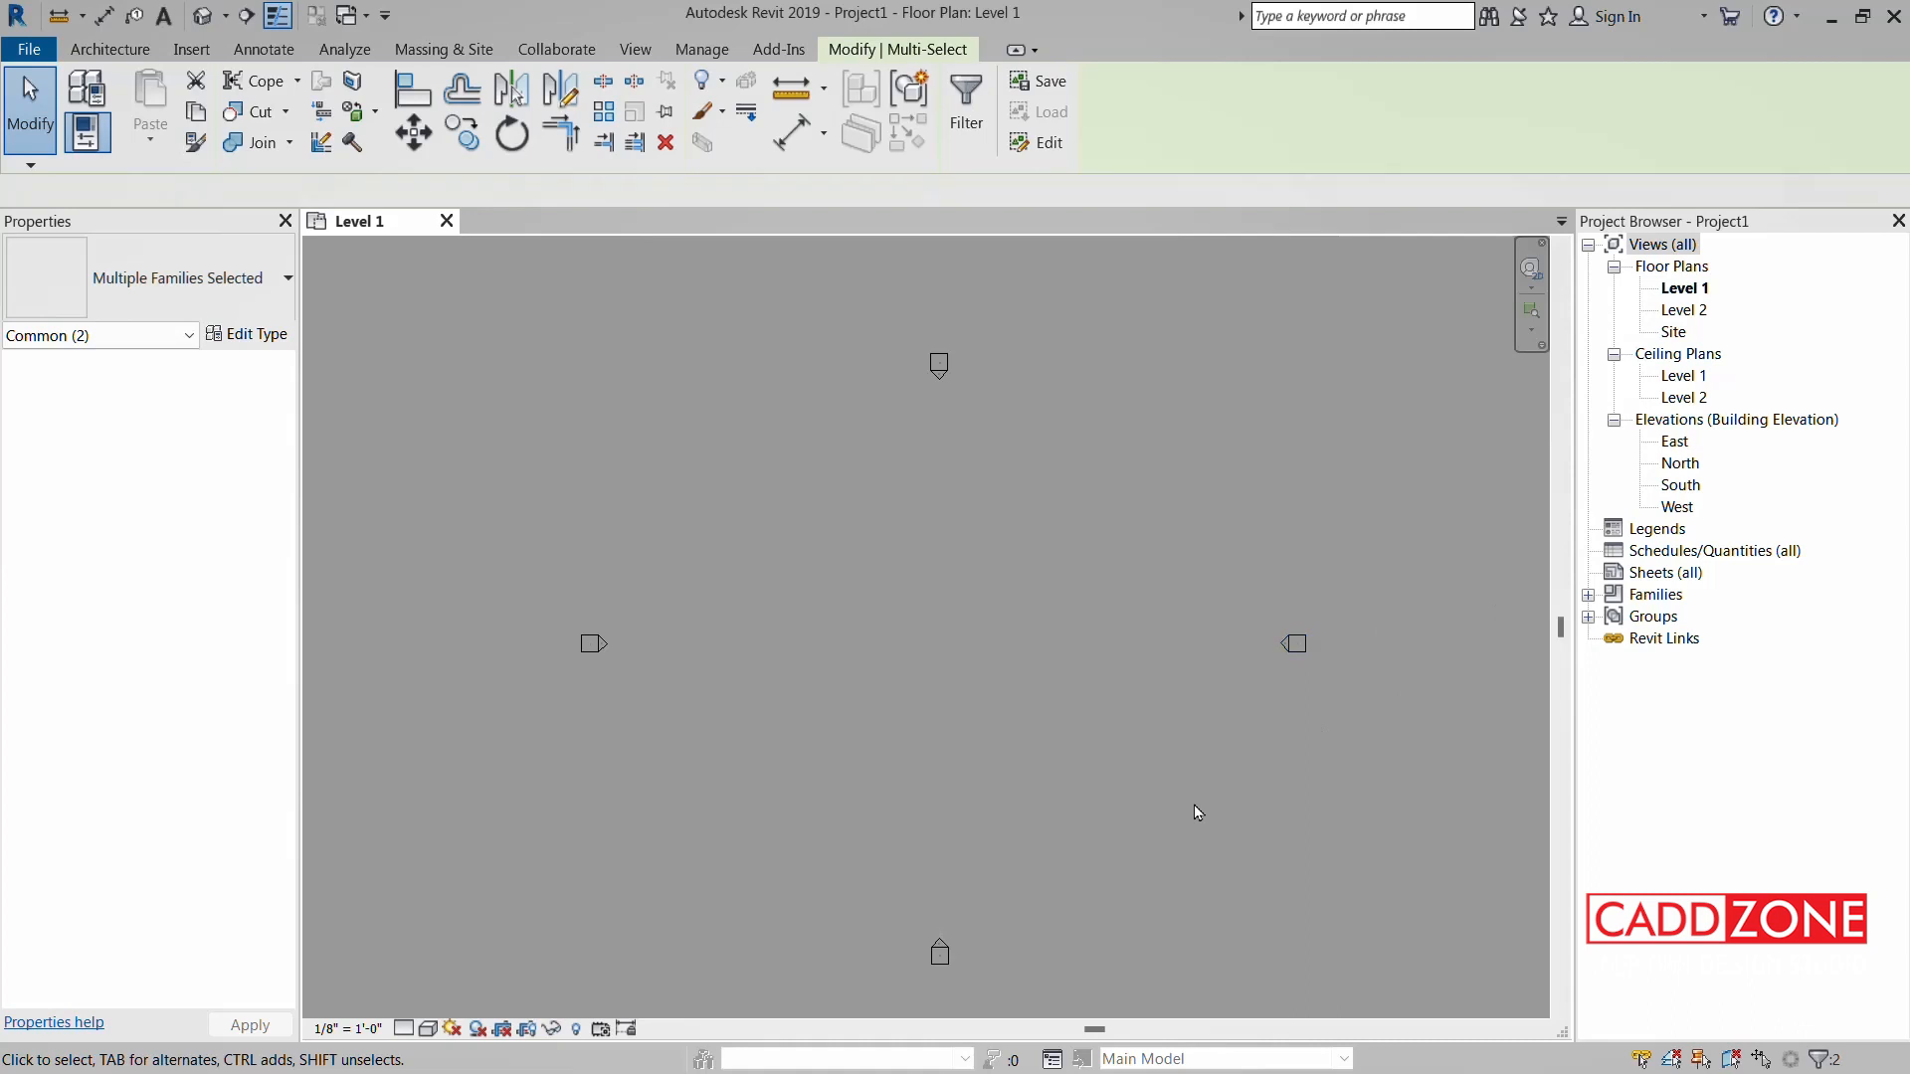
left_click(1124, 738)
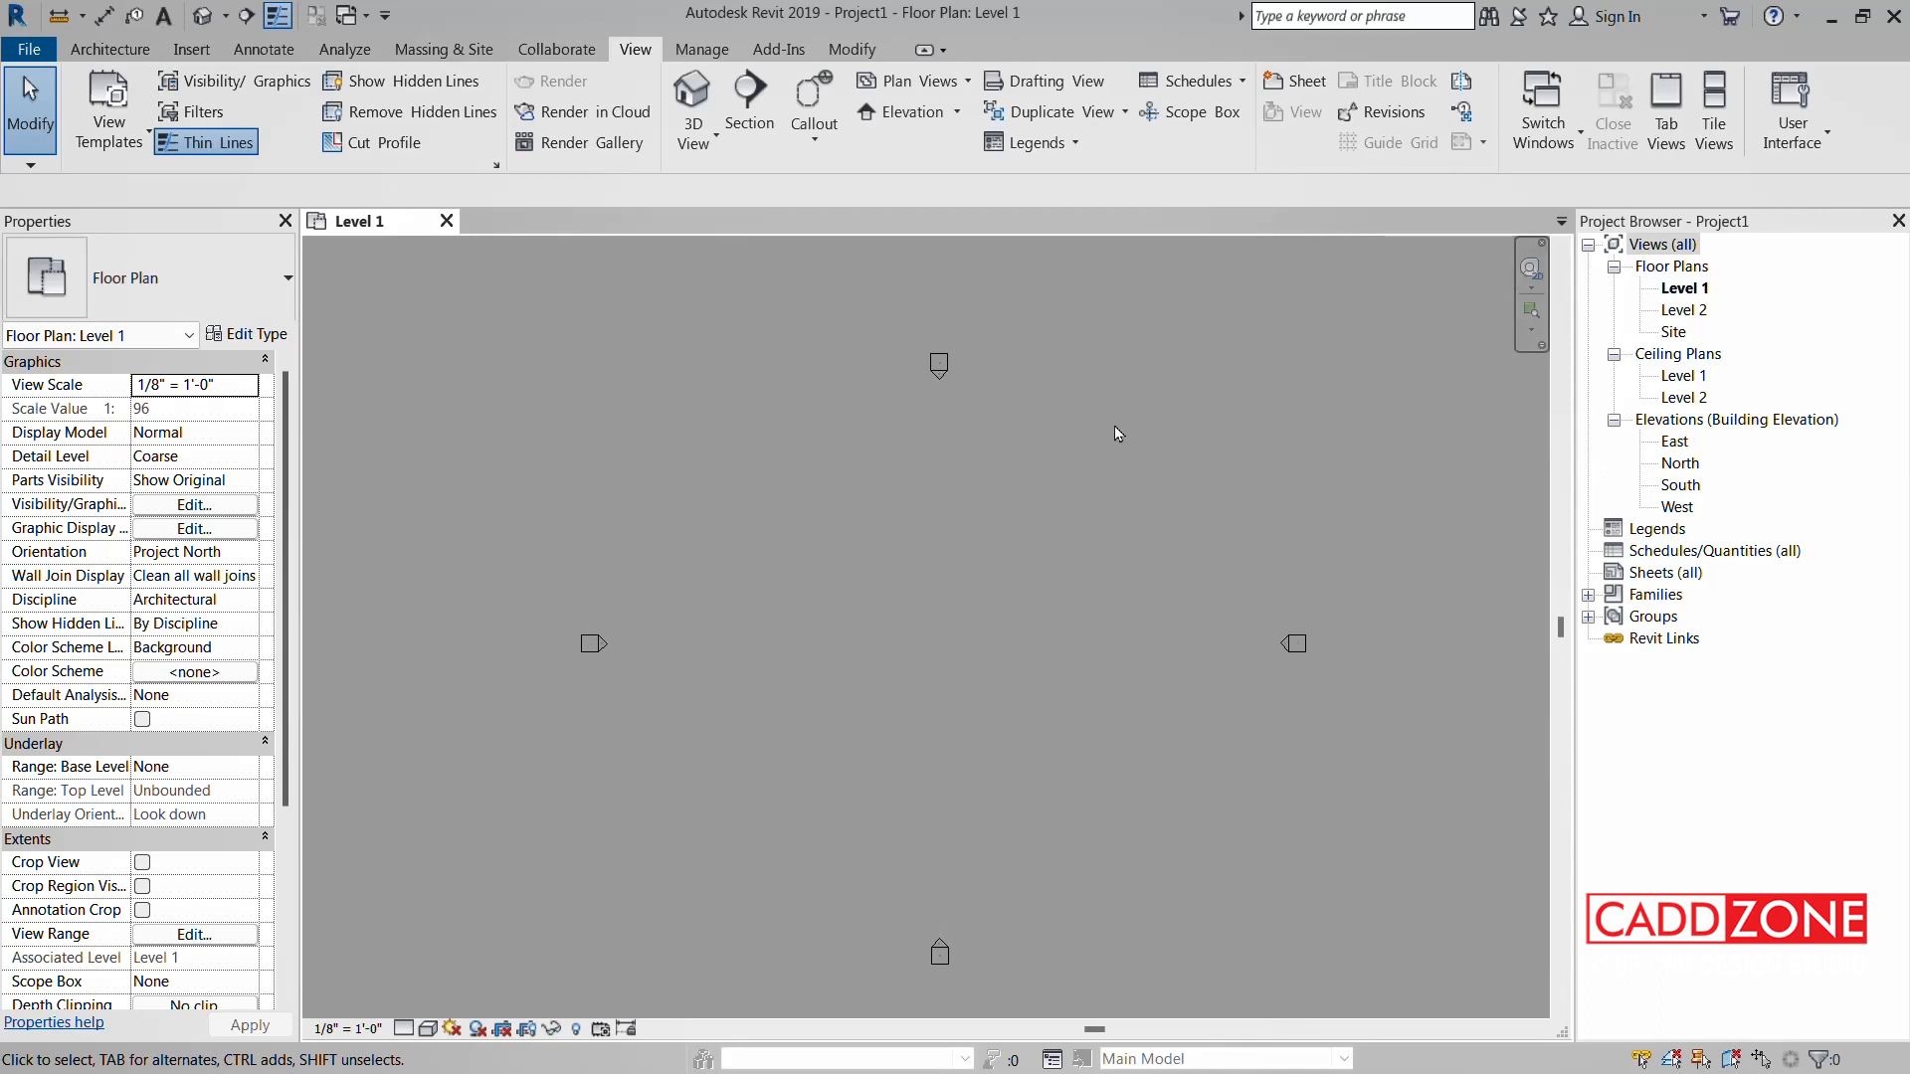
- Open the default orthographic 3D view of the project
left_click(226, 16)
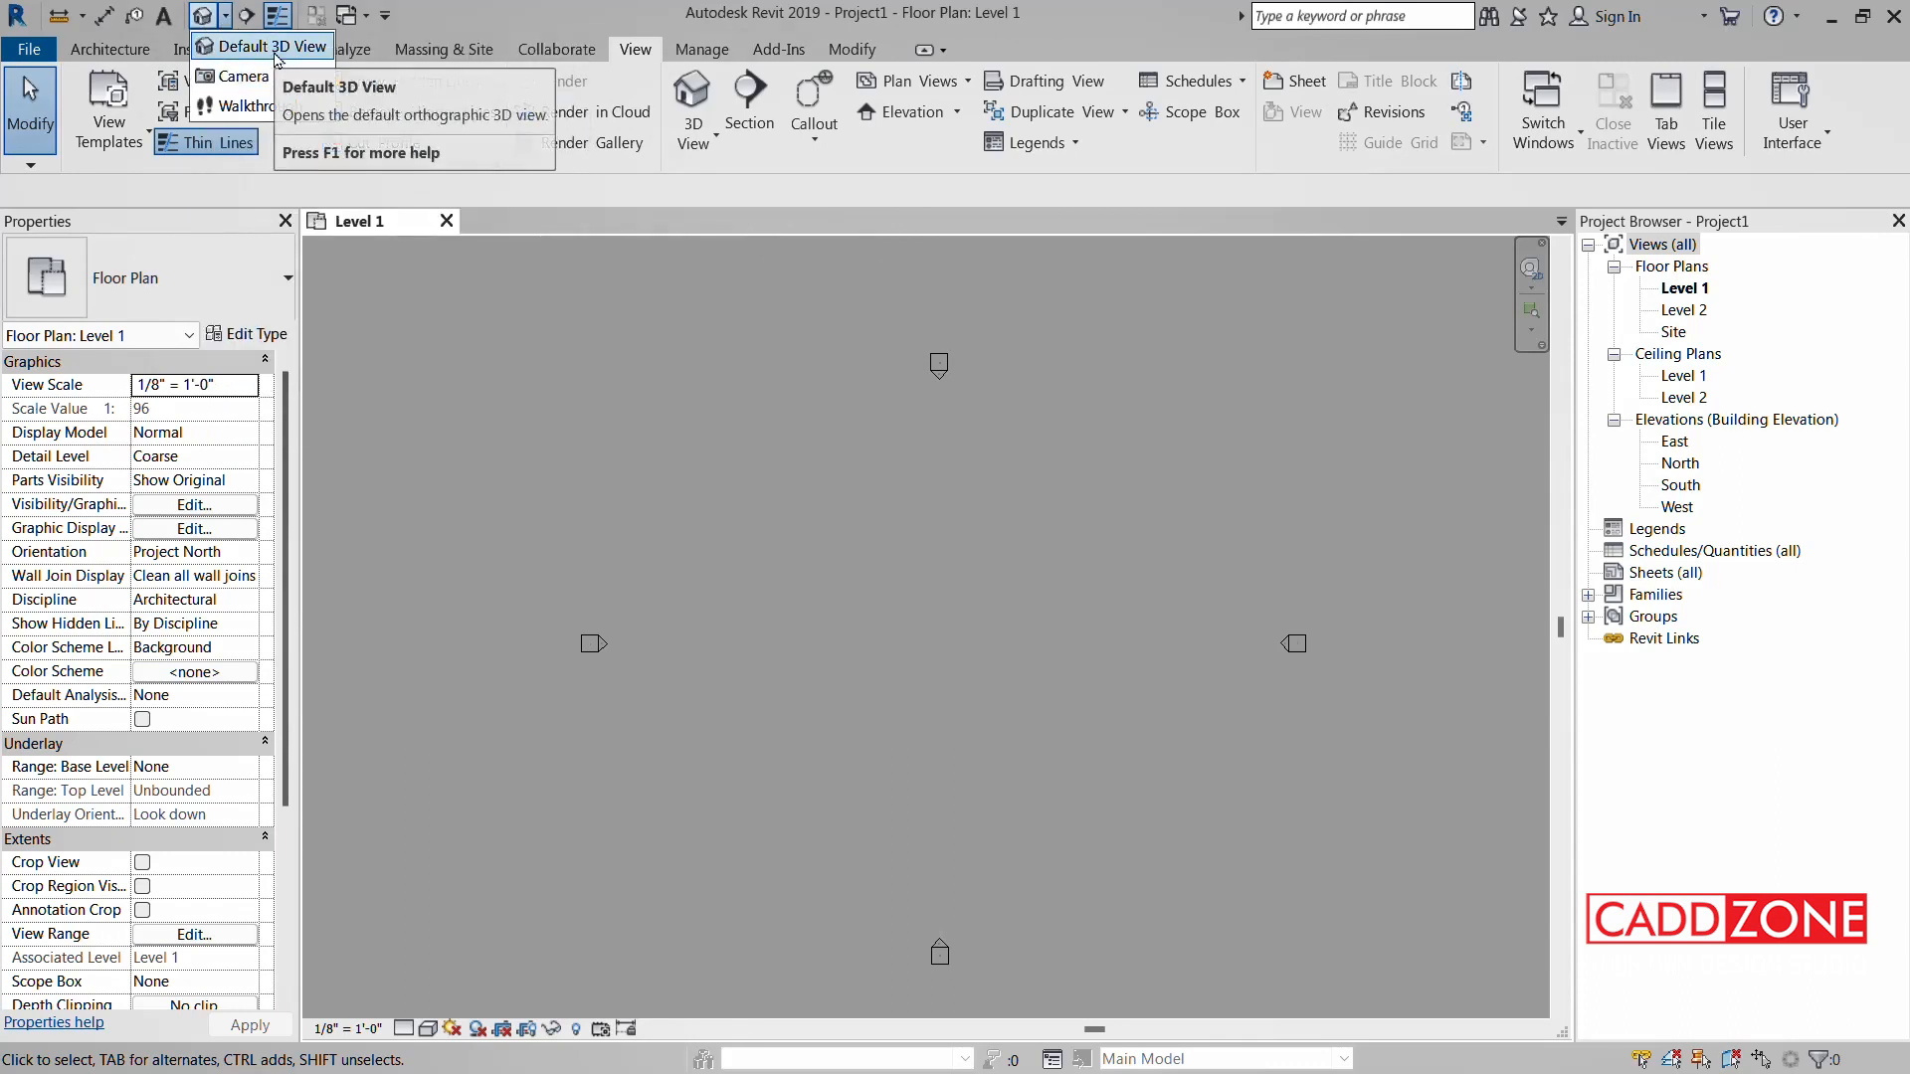
left_click(656, 366)
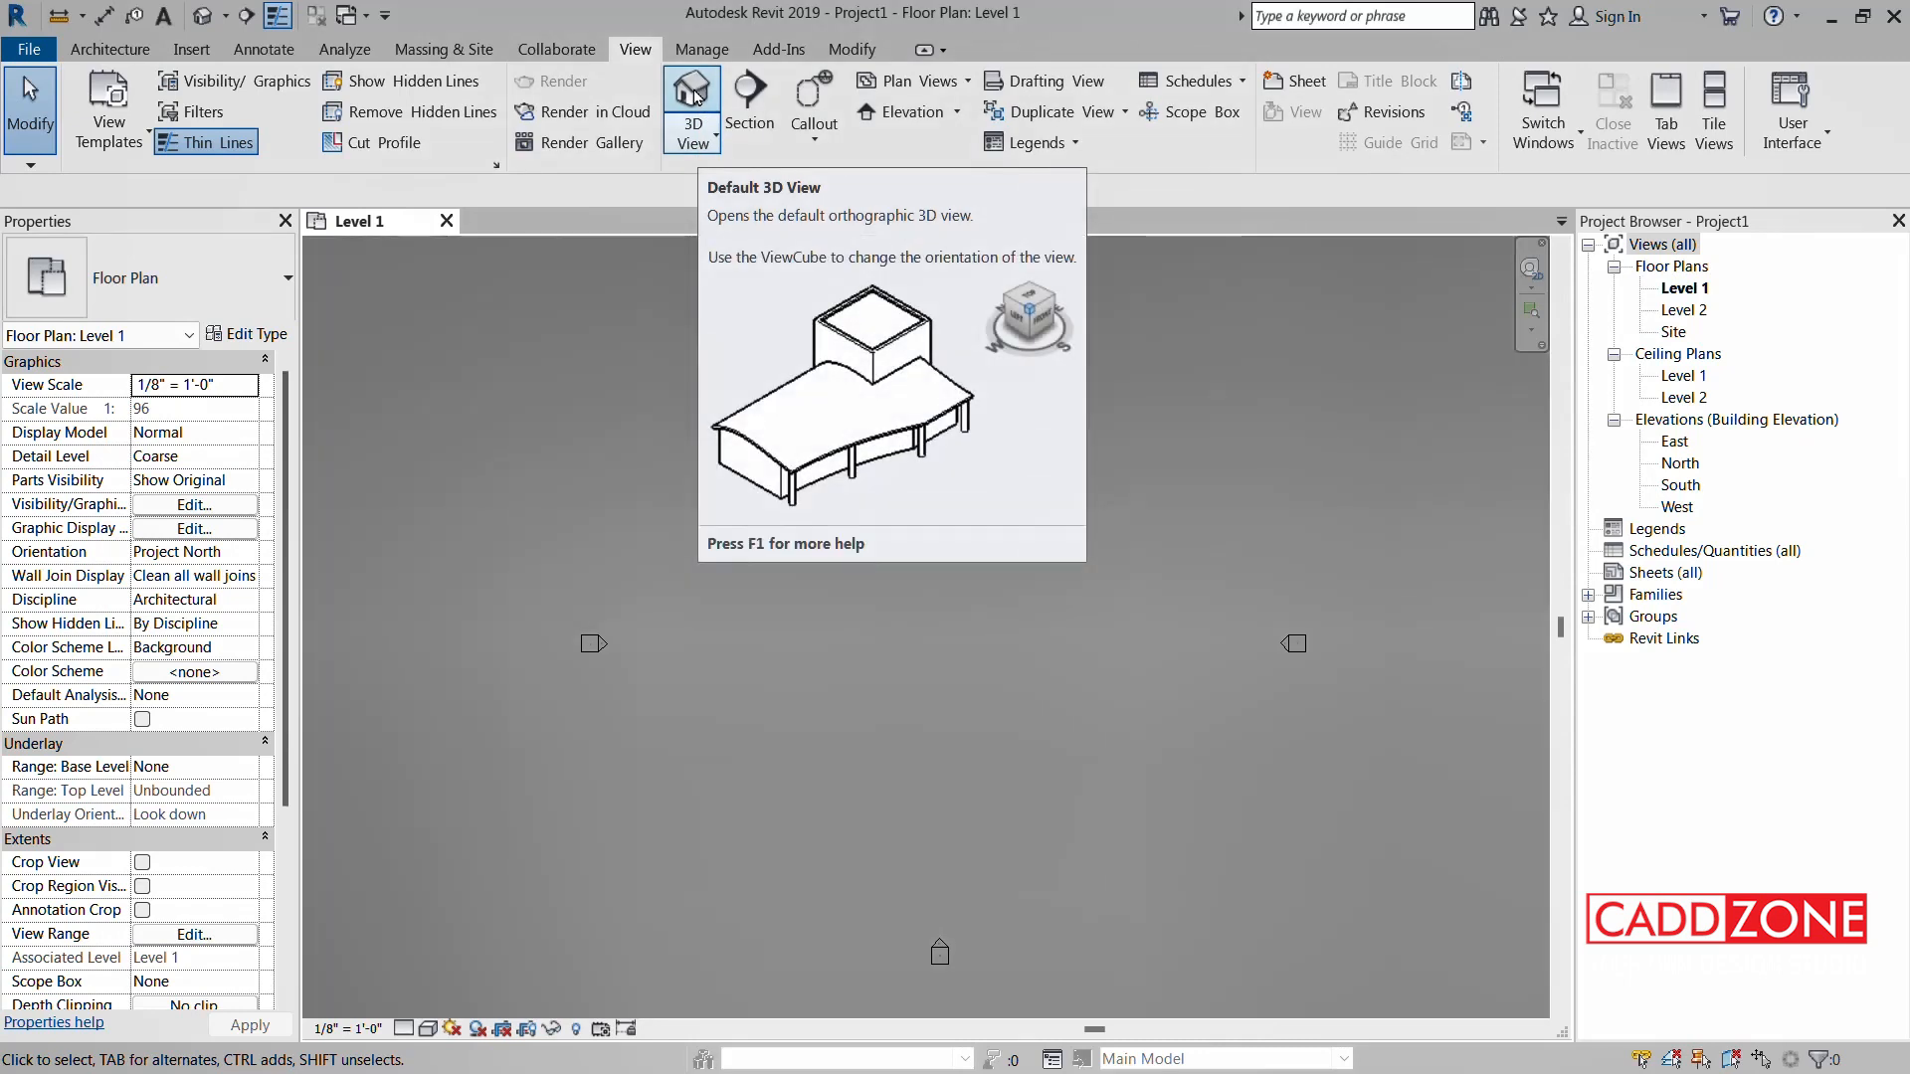
left_click(694, 95)
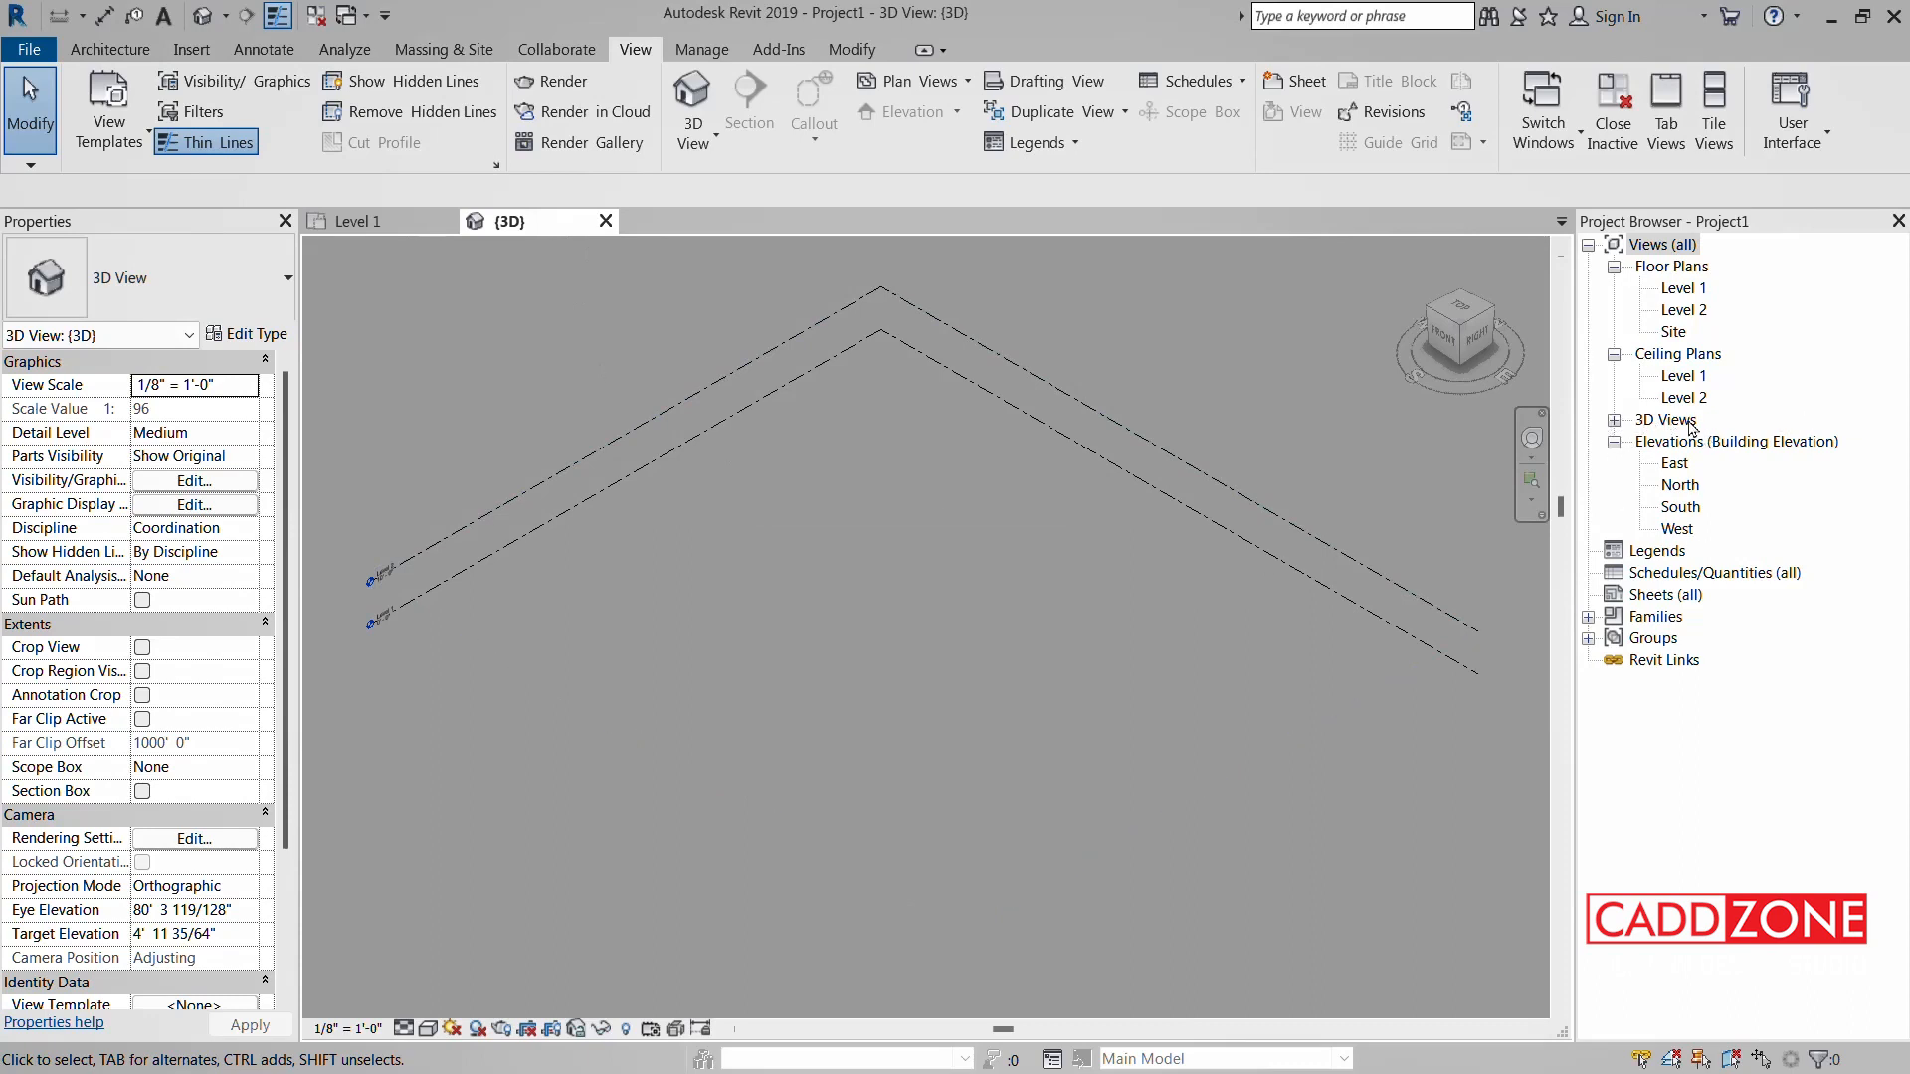
- Expand 3D Views in the Project Browser and examine the commands available for the {3D} view
left_click(1614, 420)
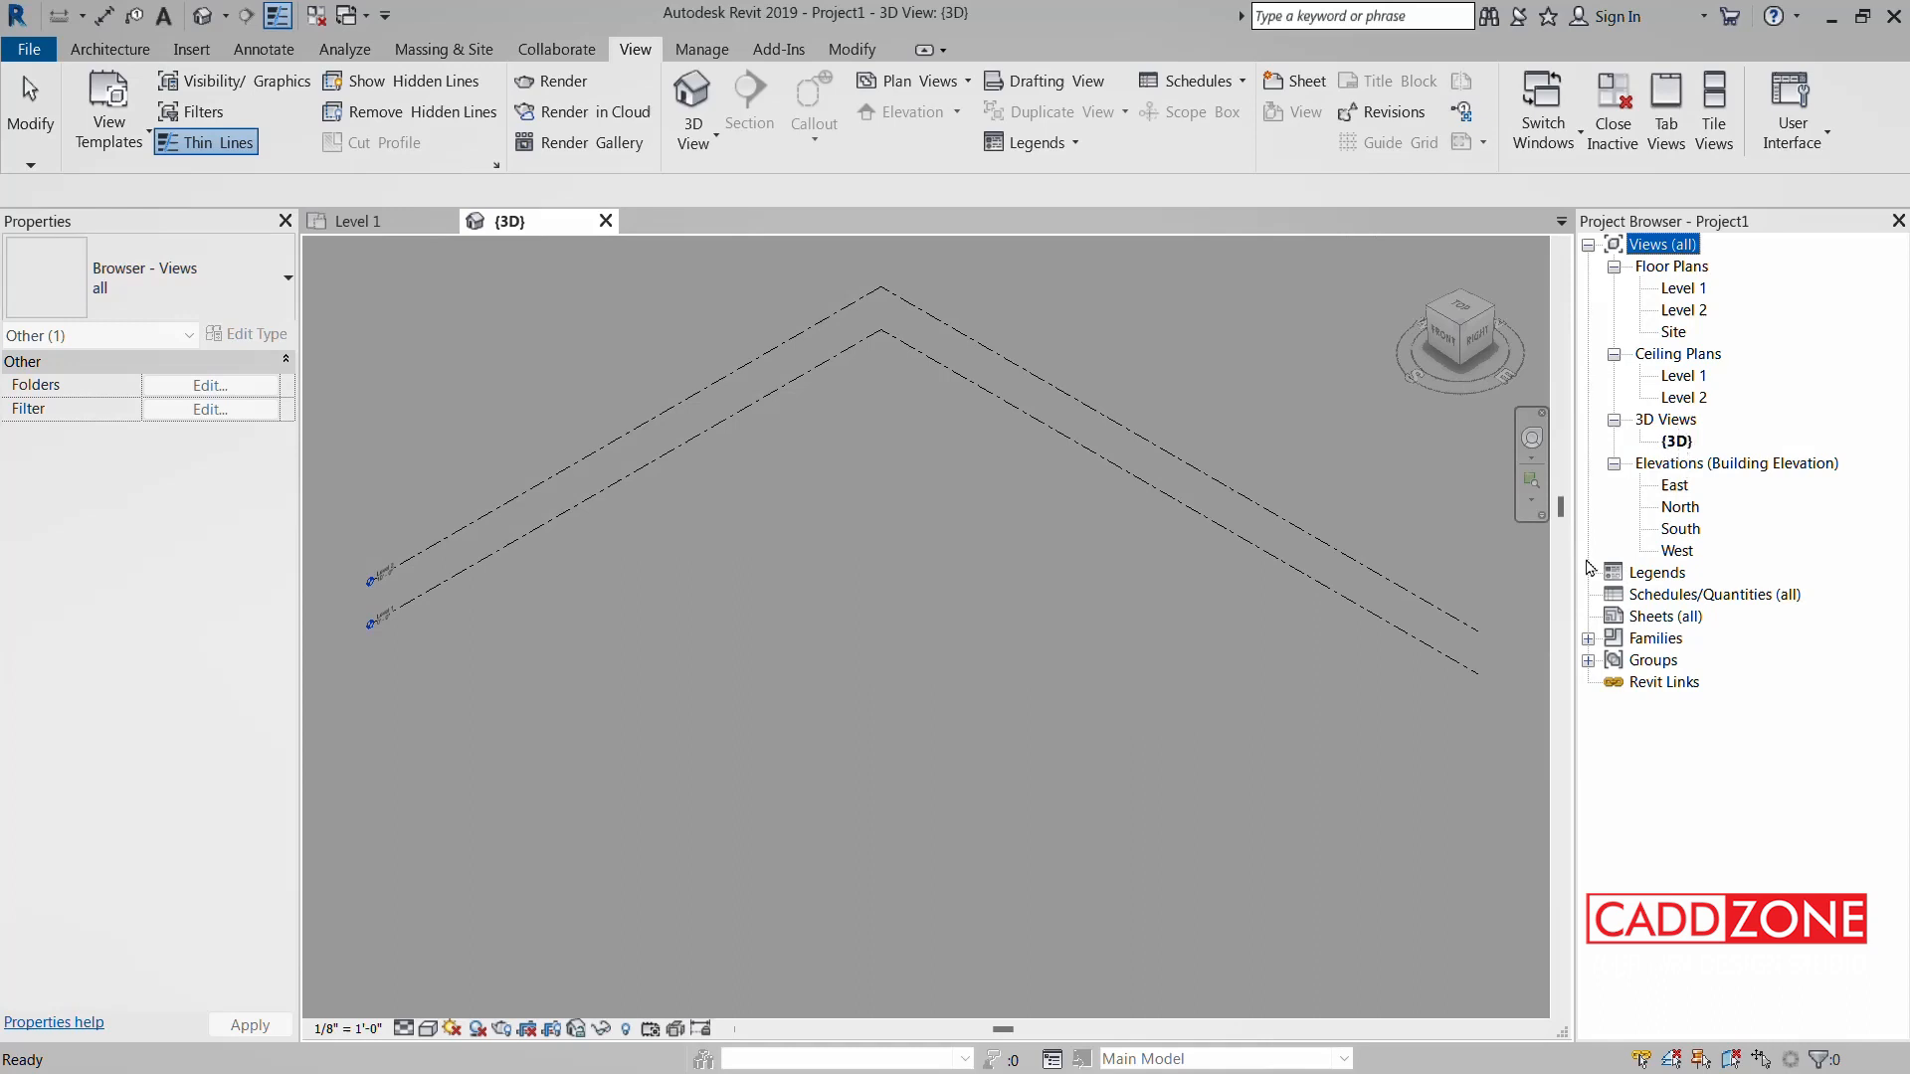
left_click(1678, 443)
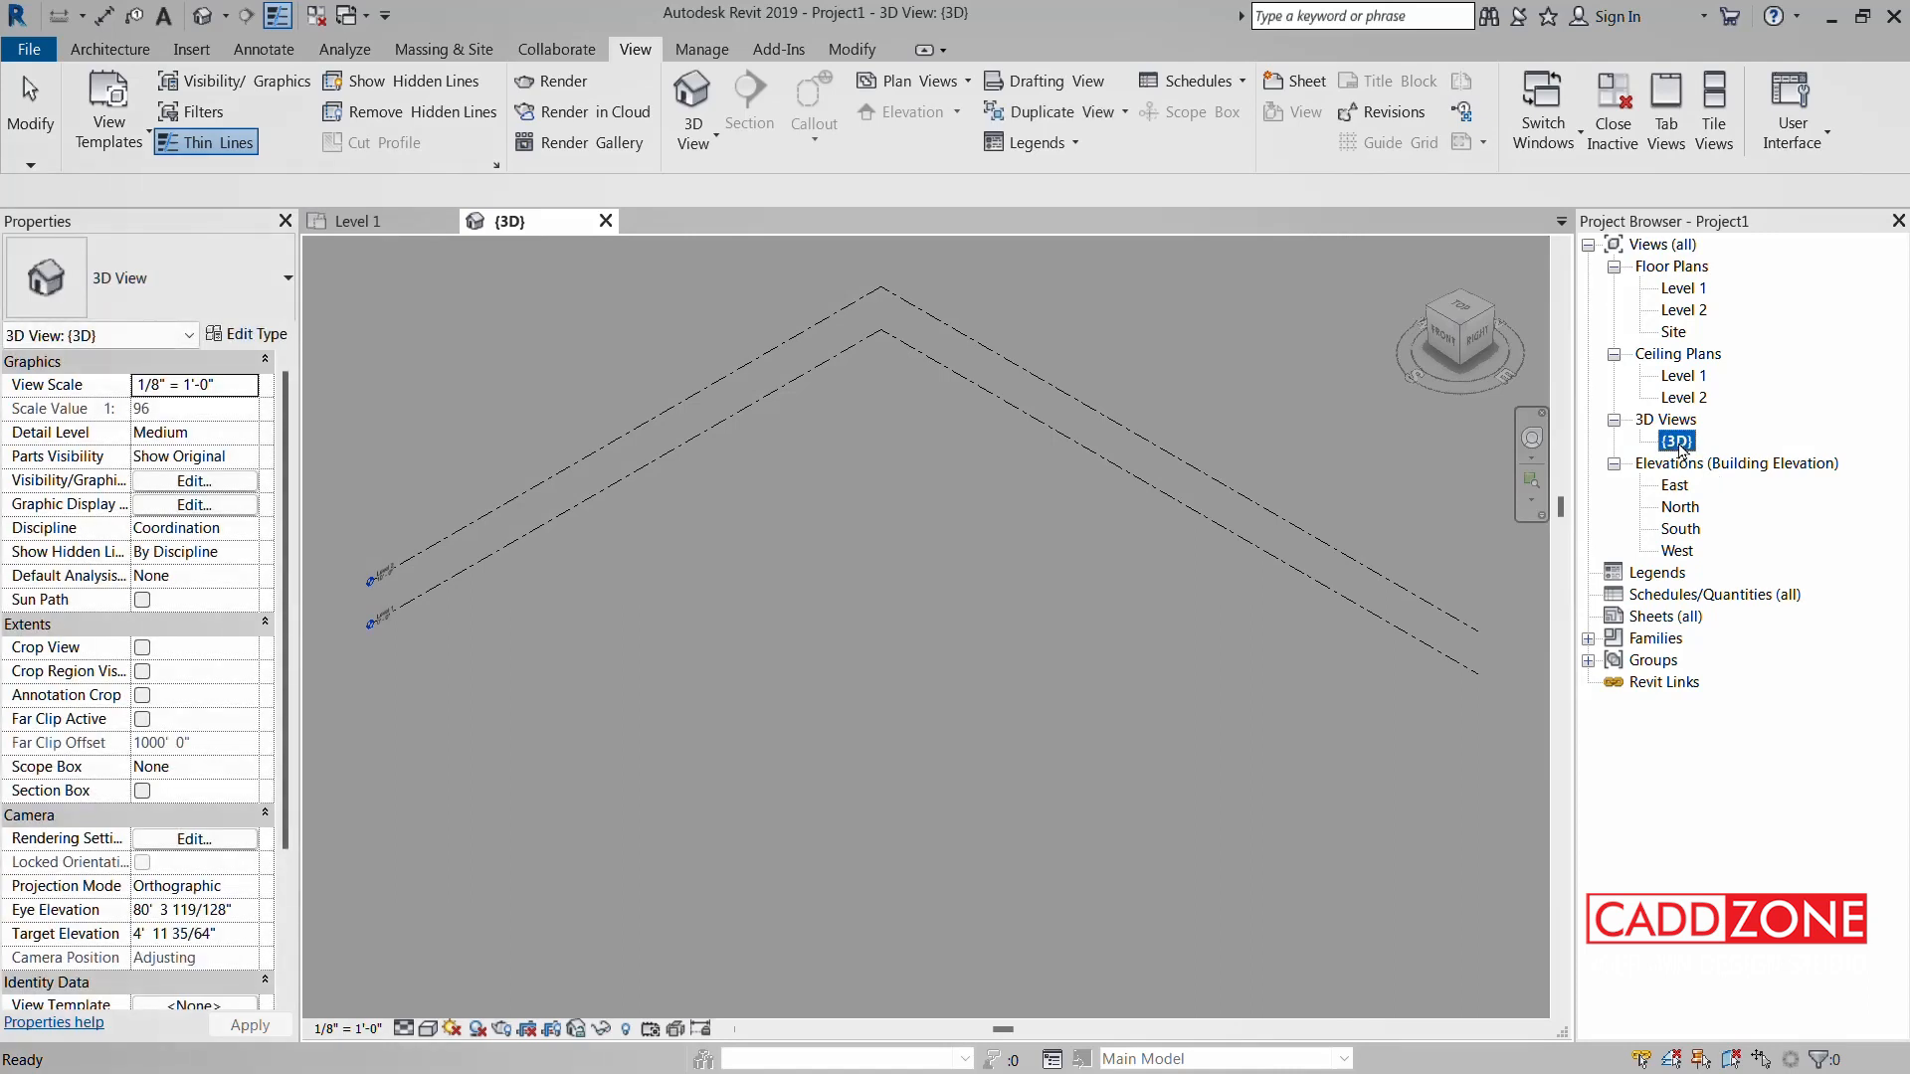
right_click(1680, 450)
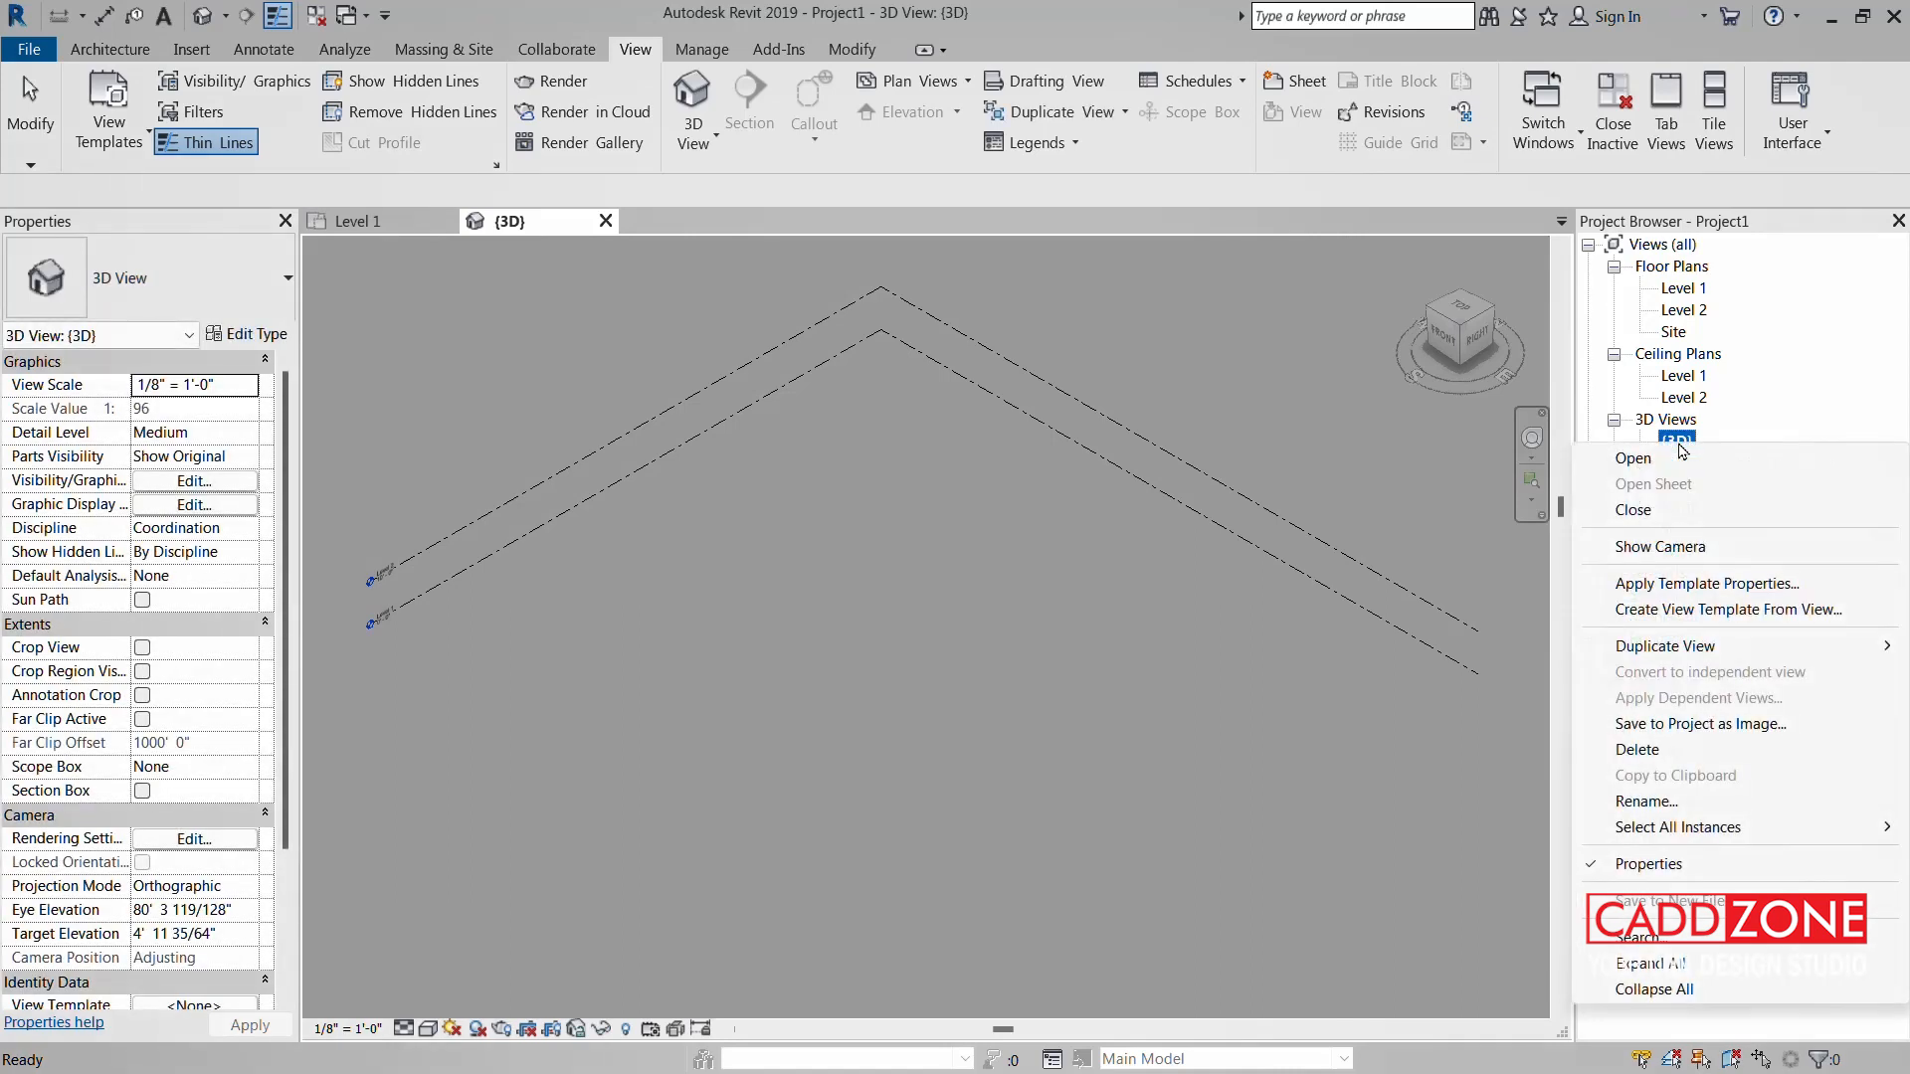
left_click(1786, 408)
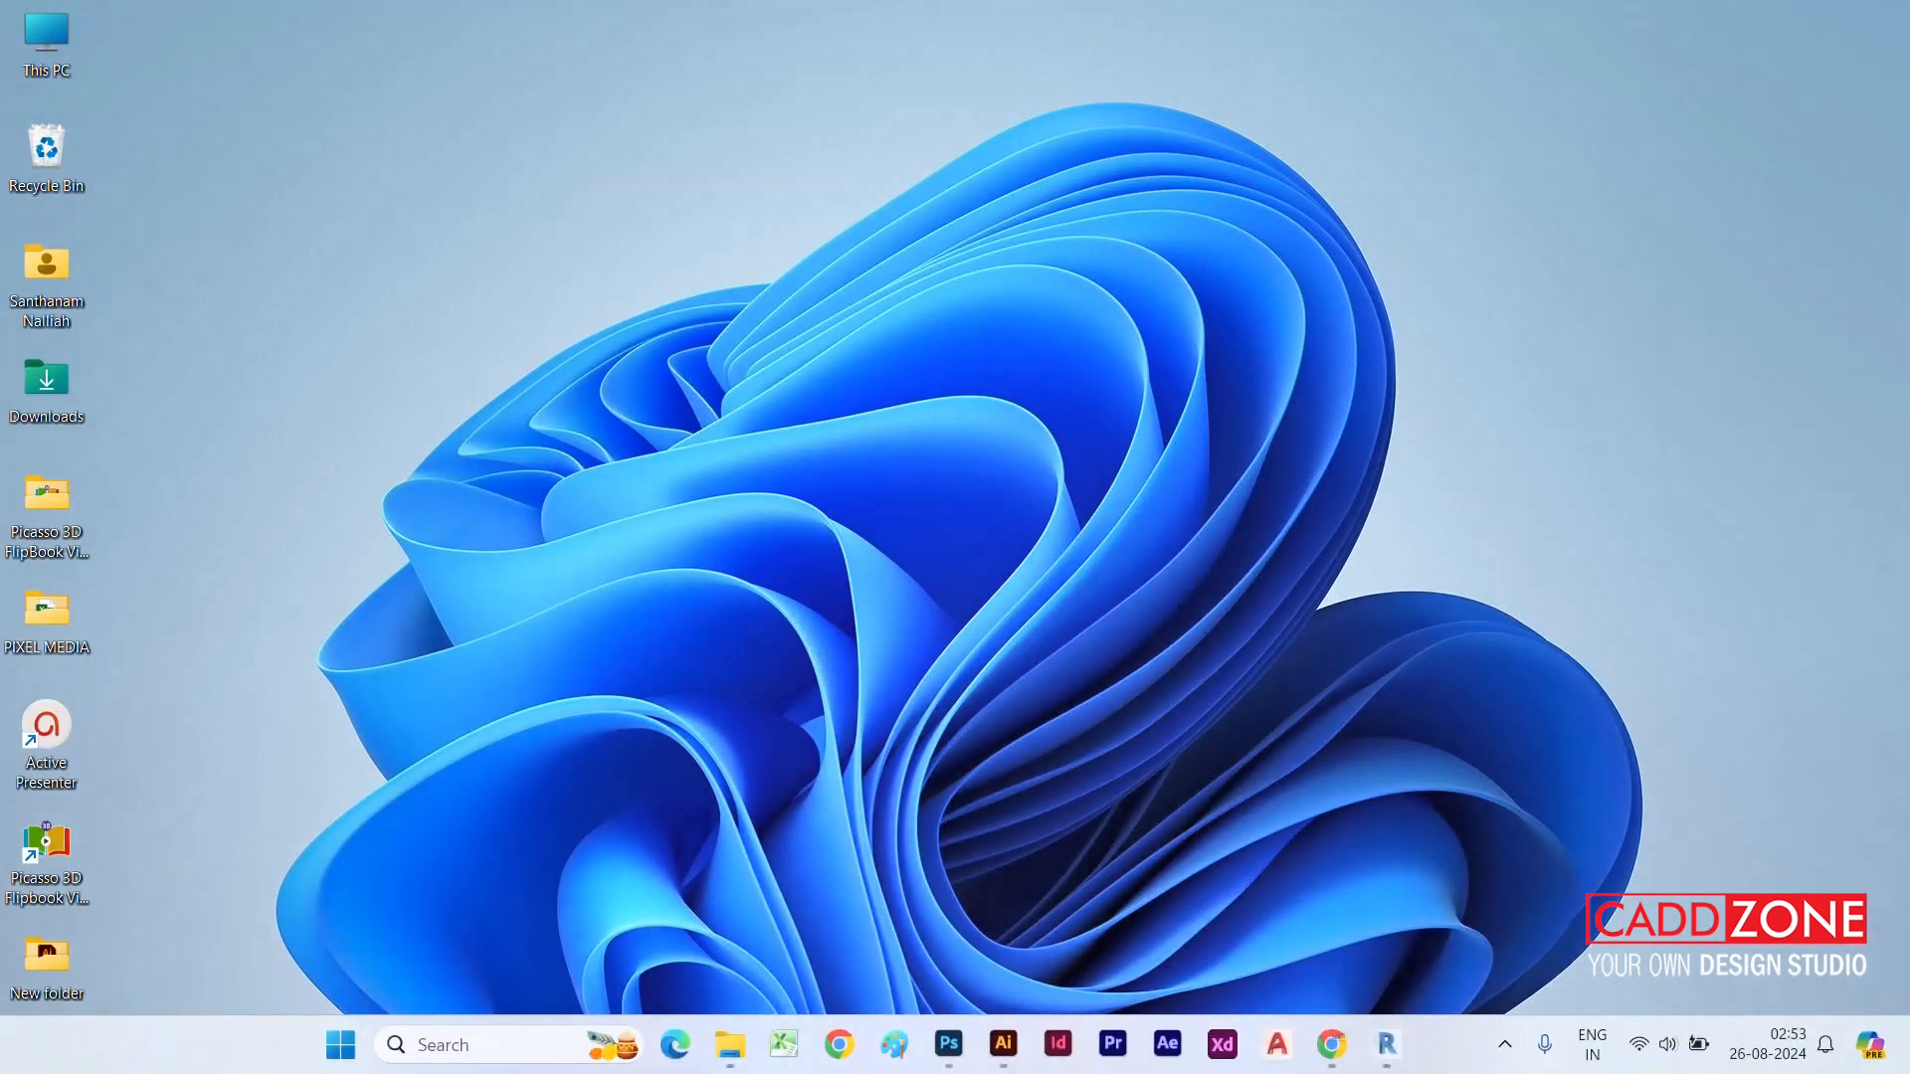
left_click(1505, 1045)
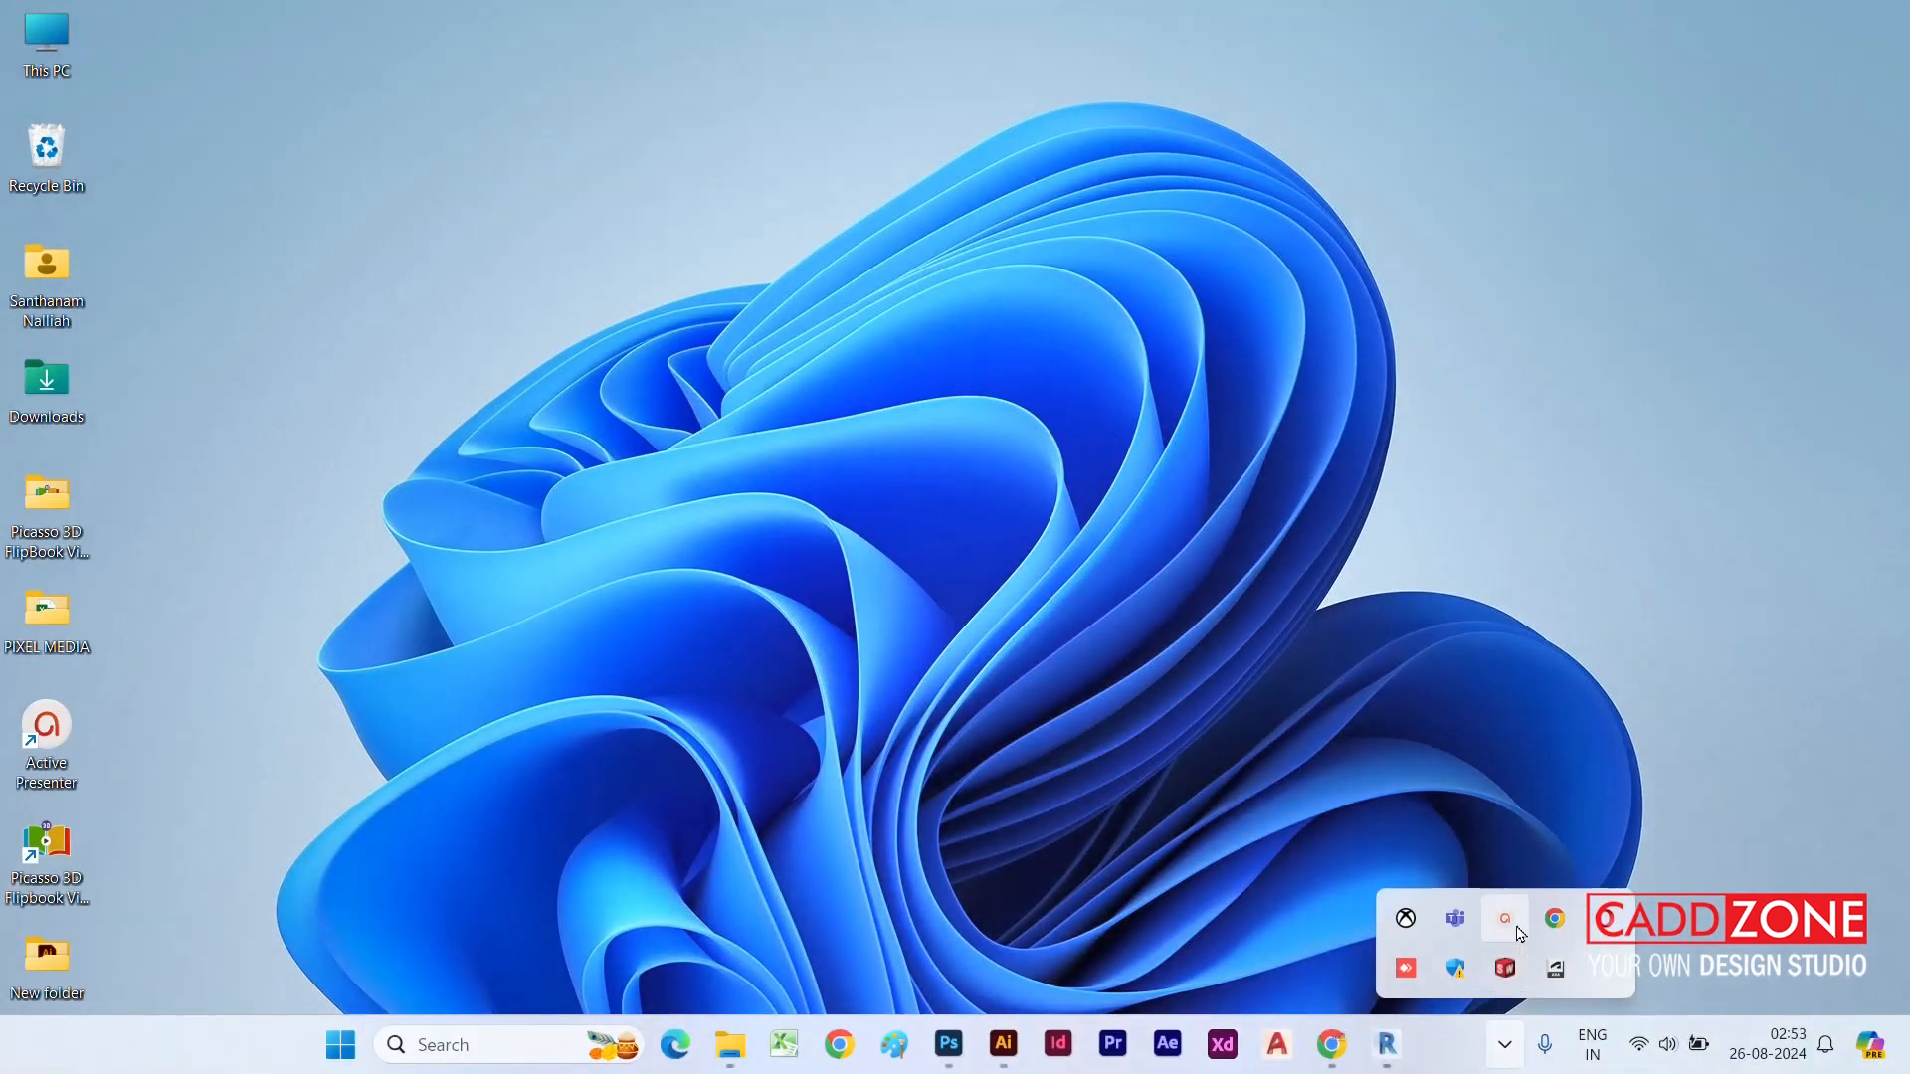